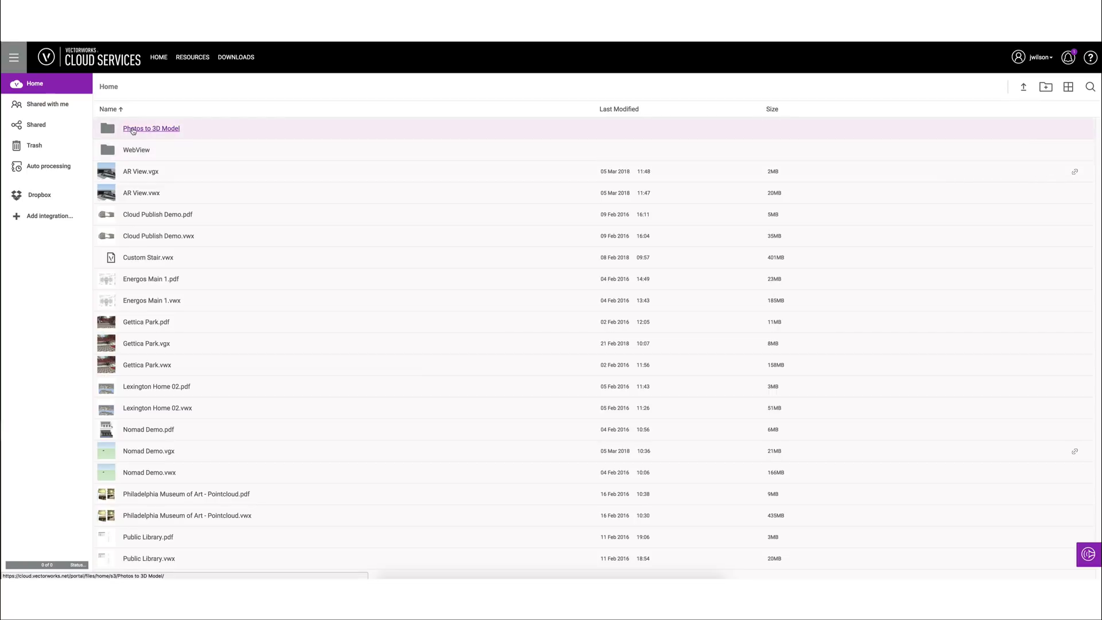
# Open the 'Photos to 3D Model' folder from the Cloud Services Home file list.
pyautogui.click(179, 131)
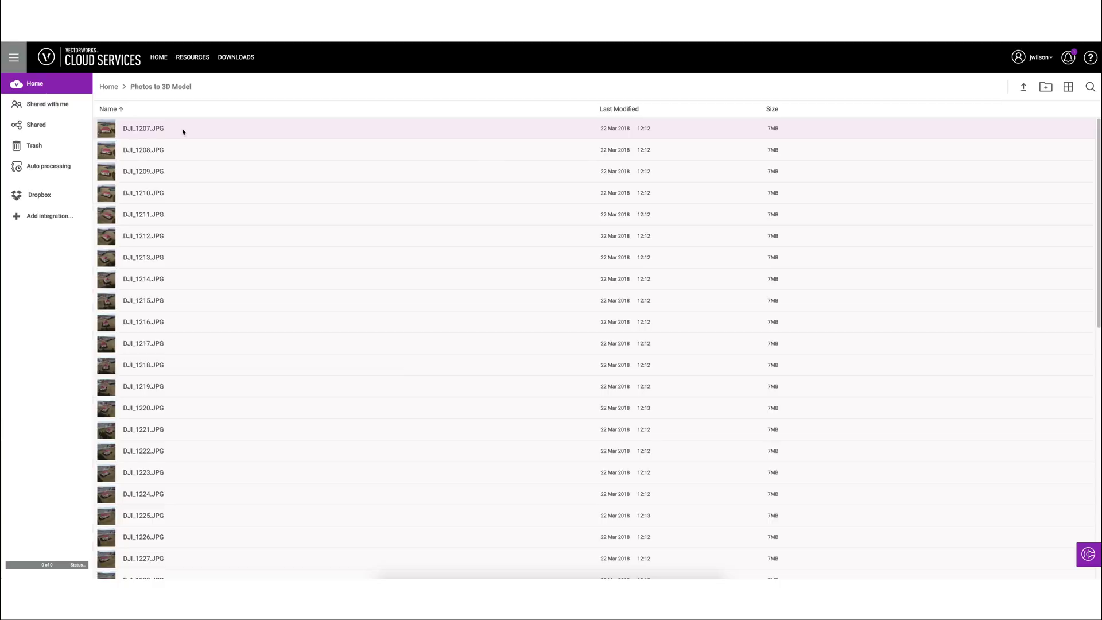
# Preview drone photos DJI_1207, DJI_1211 and DJI_1233, then select DJI_1207.JPG.
pyautogui.click(138, 129)
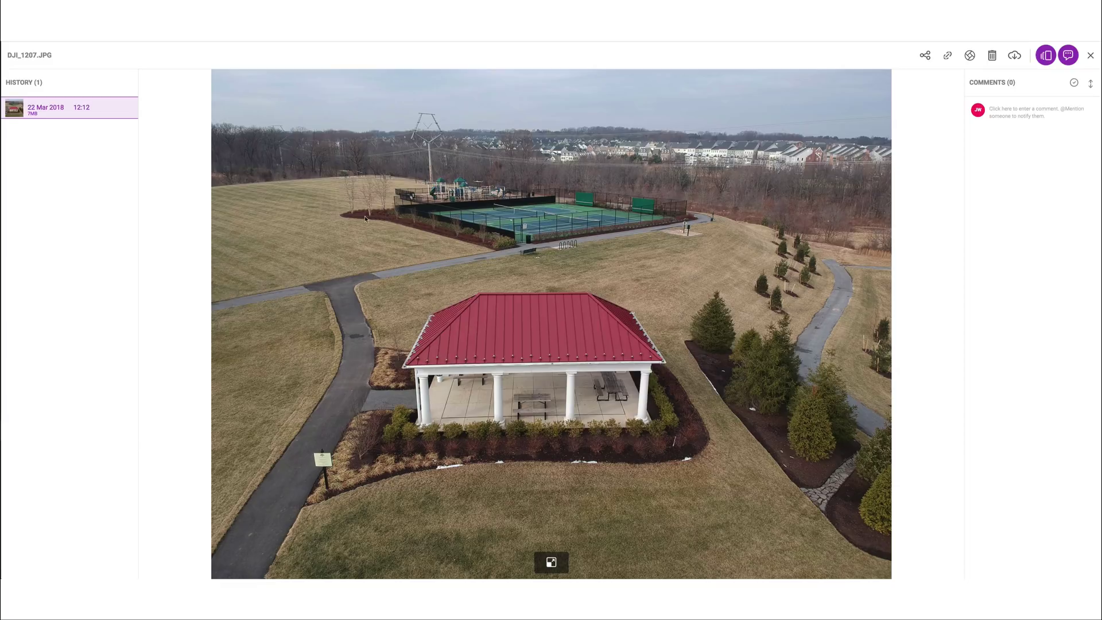
pyautogui.click(1091, 55)
pyautogui.click(144, 214)
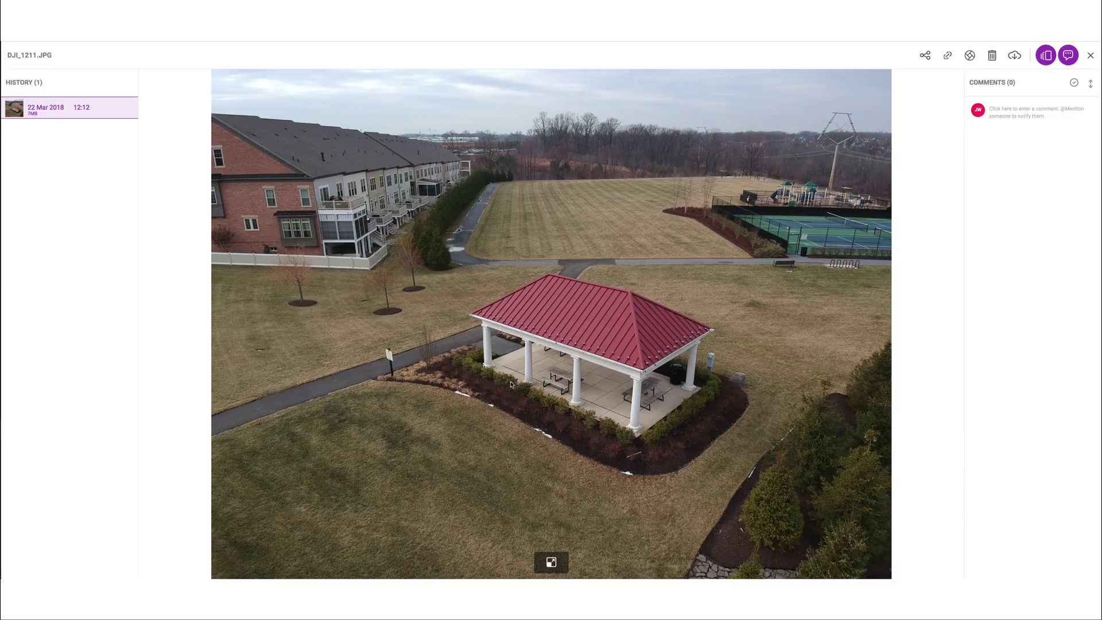
pyautogui.click(1090, 55)
pyautogui.scroll(-3, 360, 333)
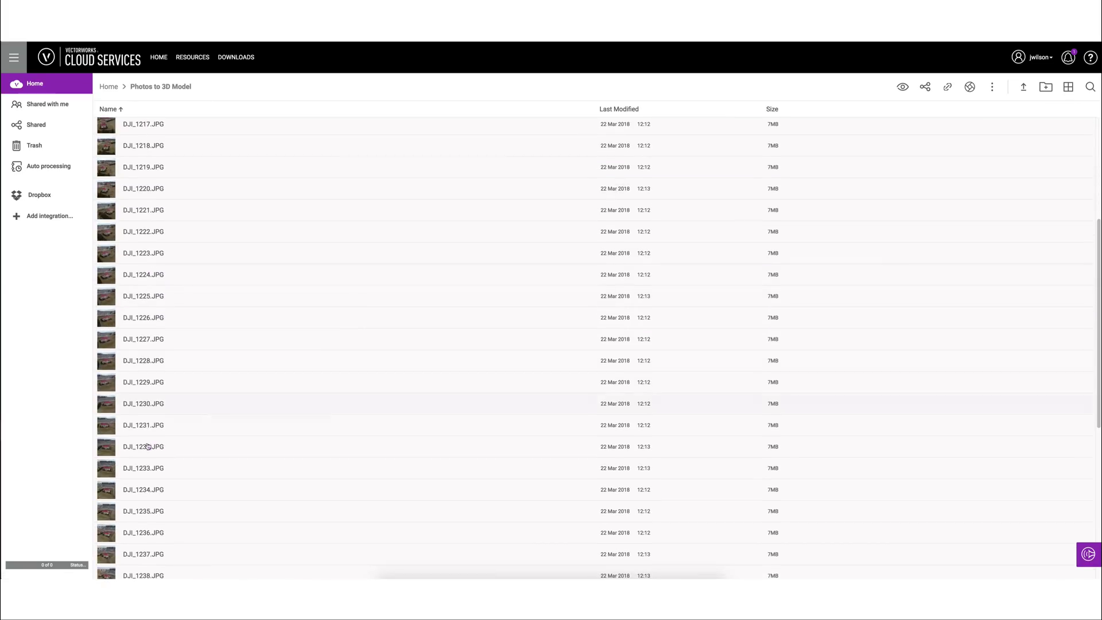
pyautogui.click(143, 465)
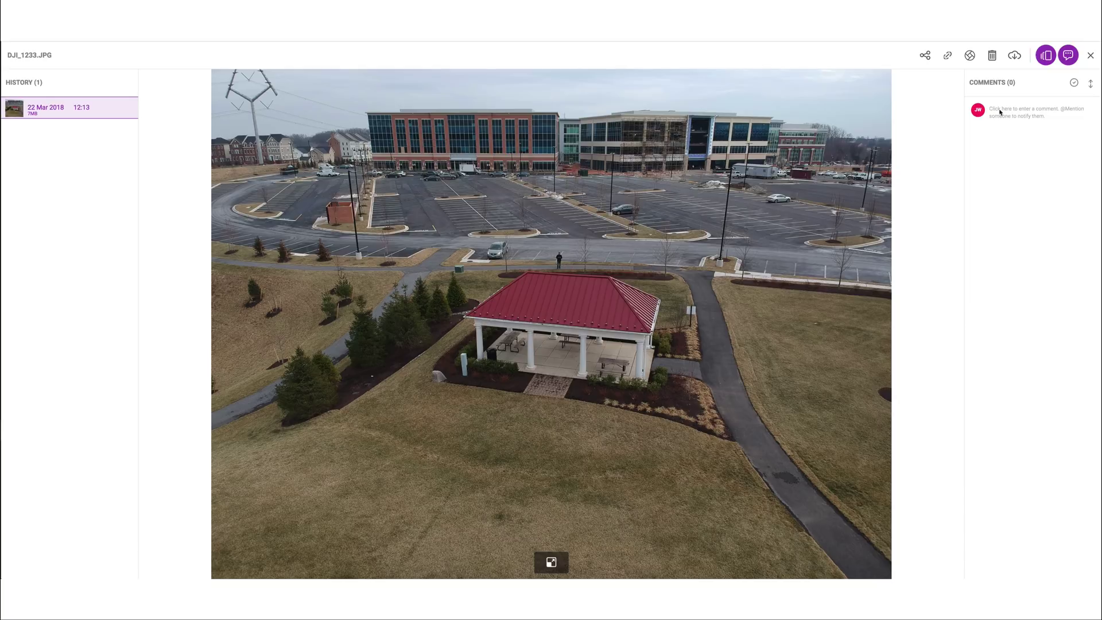
pyautogui.click(1090, 55)
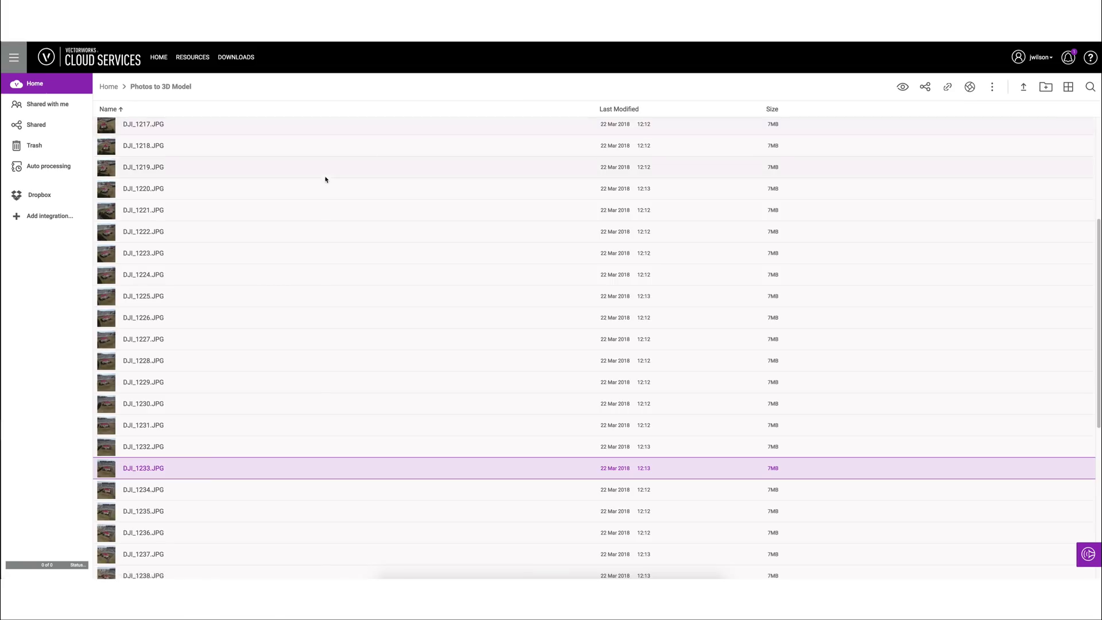
pyautogui.scroll(4, 298, 212)
pyautogui.click(218, 132)
pyautogui.scroll(-10, 256, 271)
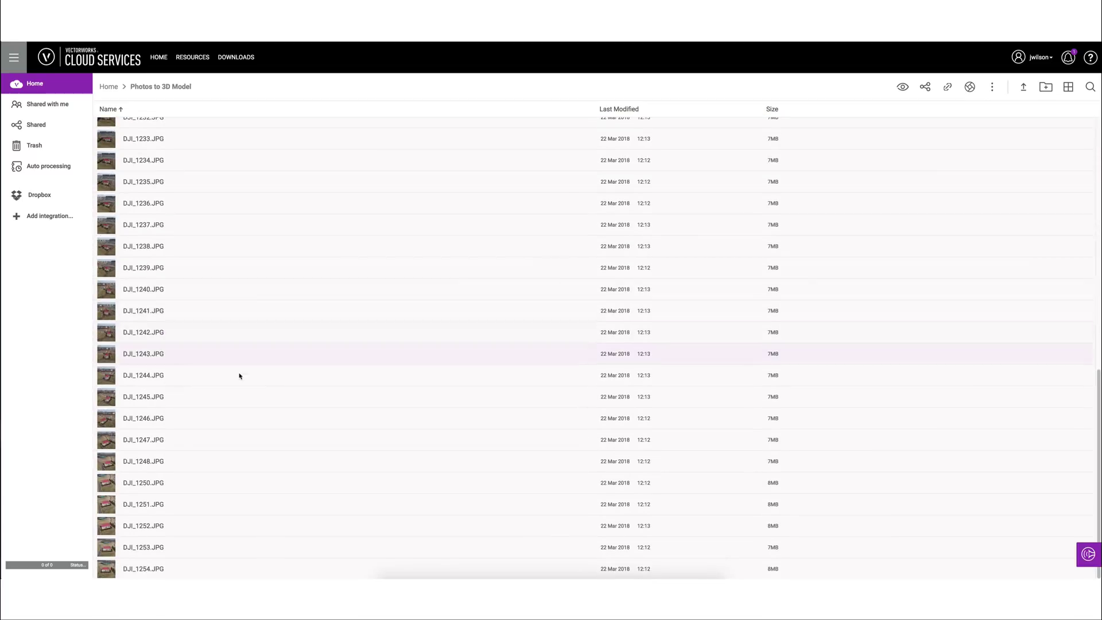
# Select every photo from DJI_1207.JPG through DJI_1254.JPG.
pyautogui.keyDown('shift'); pyautogui.click(193, 570); pyautogui.keyUp('shift')
pyautogui.scroll(8, 211, 552)
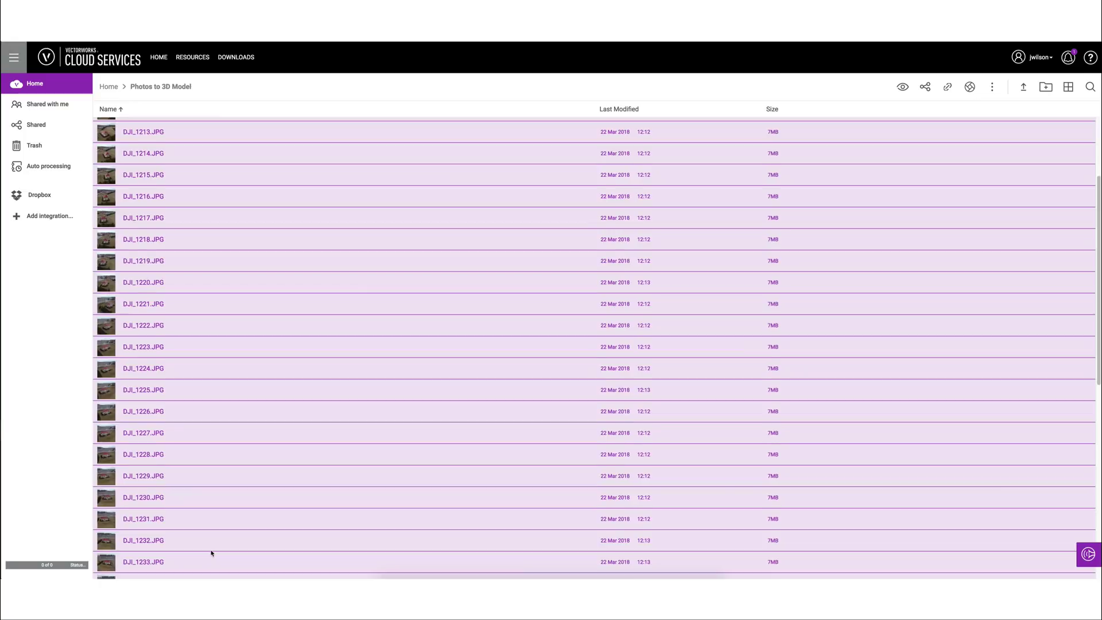
pyautogui.scroll(3, 211, 552)
# Submit a Photos to 3D model job with 'Gazebo' as the output folder.
pyautogui.rightClick(218, 157)
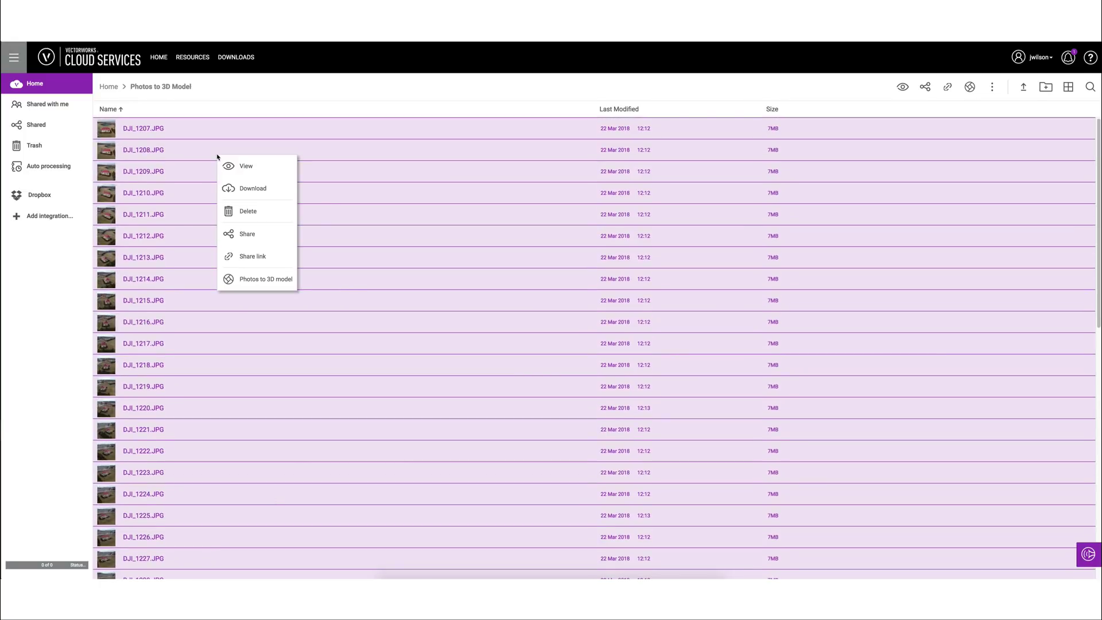
pyautogui.click(254, 279)
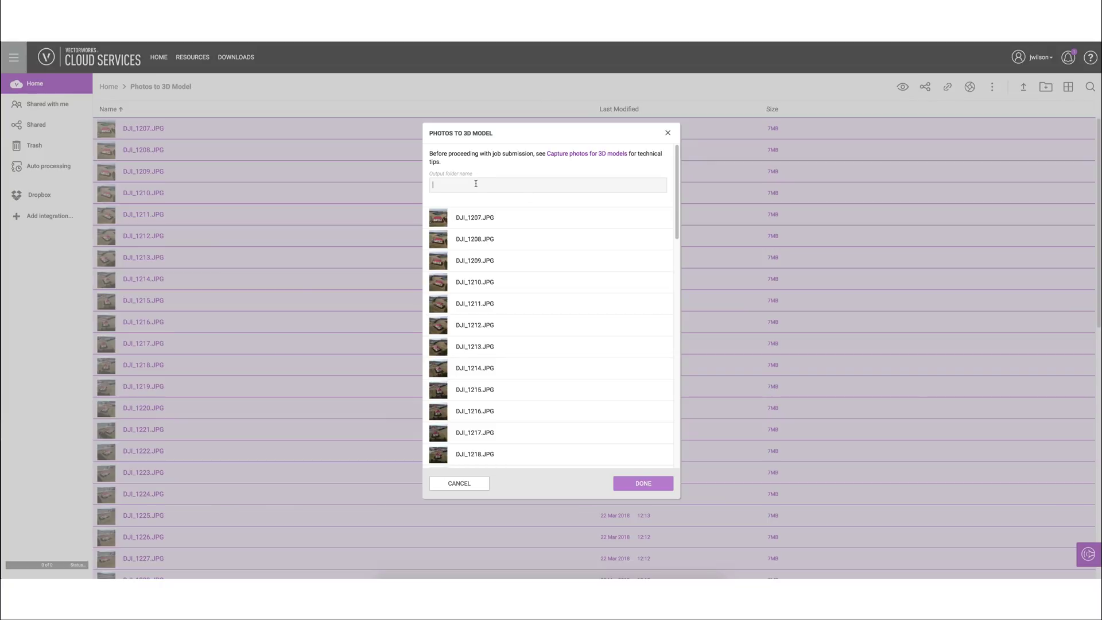
pyautogui.write('Gazebo')
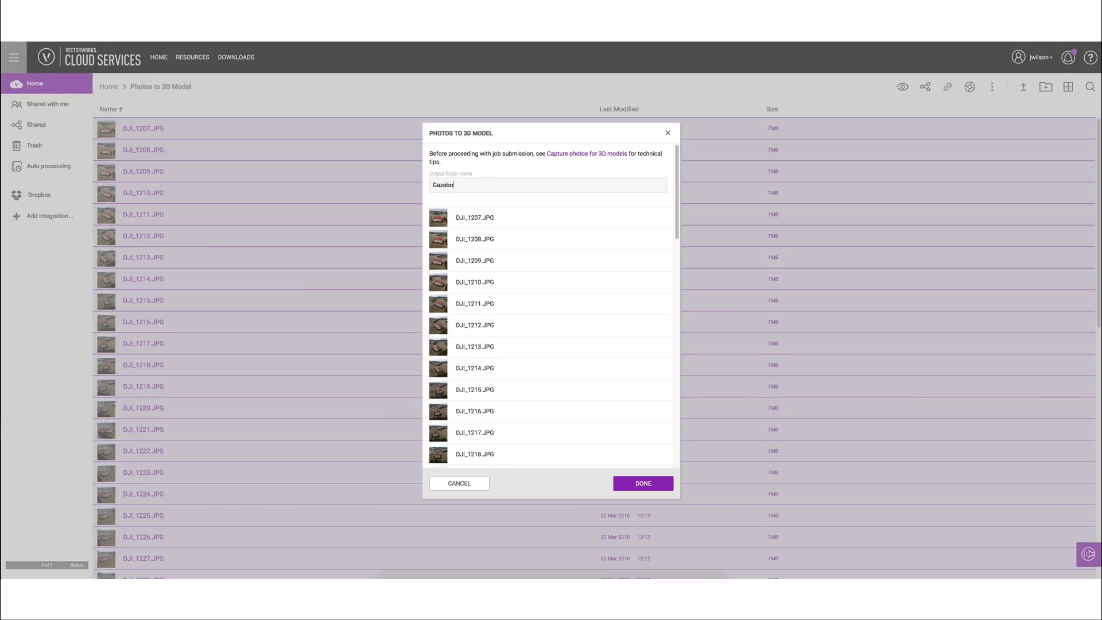
pyautogui.click(641, 482)
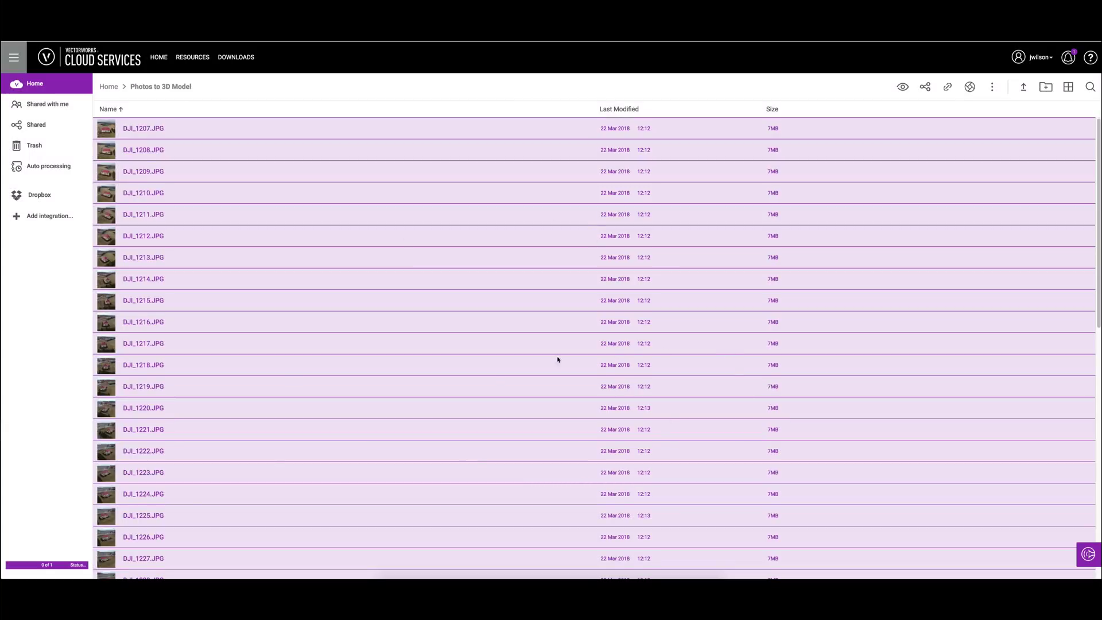
# Check the job Status until files are generated, then open the Gazebo output folder.
pyautogui.click(75, 565)
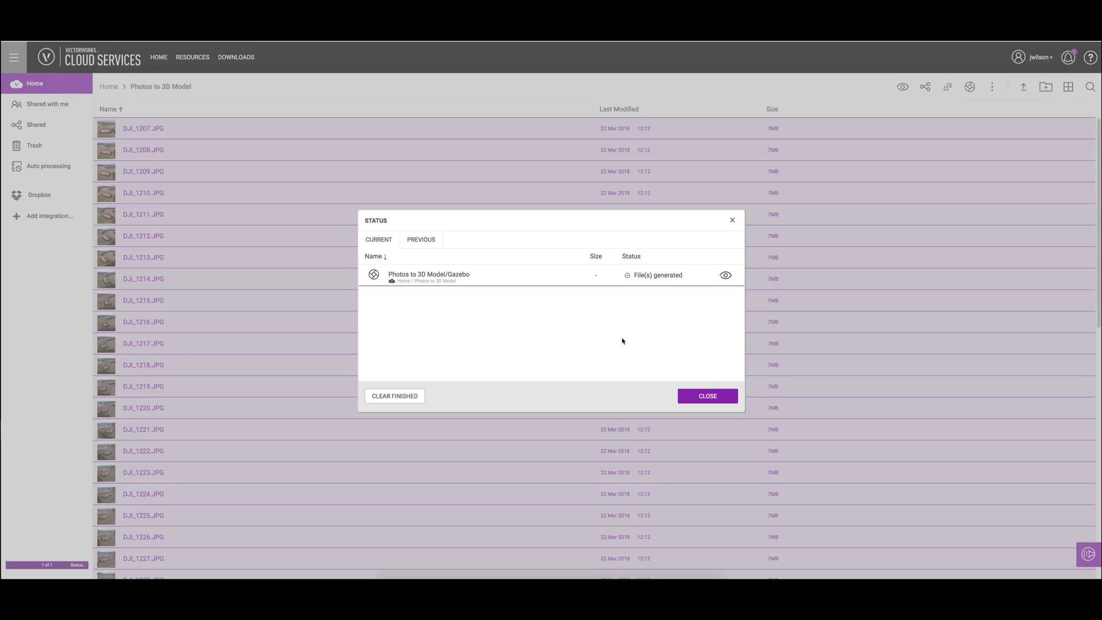
pyautogui.click(726, 276)
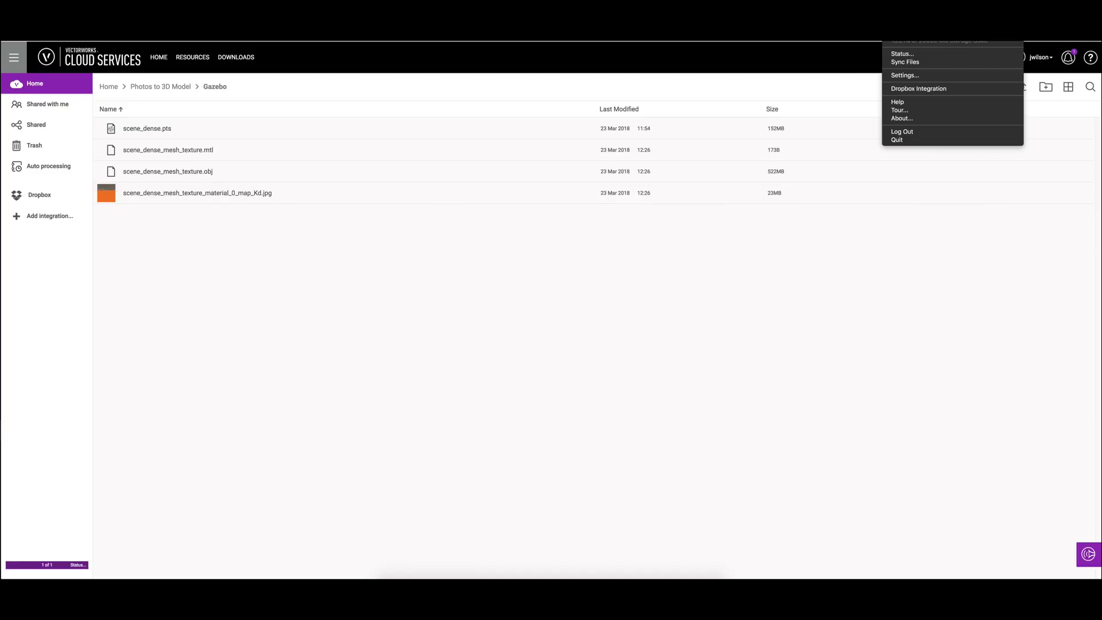
# In Finder, open Vectorworks Cloud Services > Photos to 3D Model > Gazebo in list view.
pyautogui.click(924, 24)
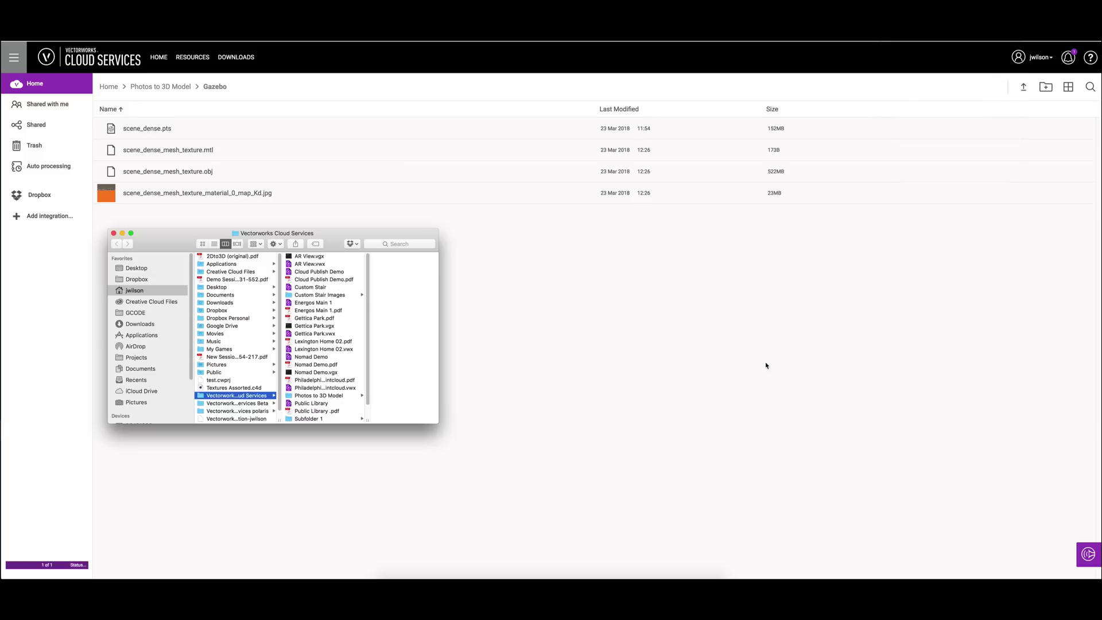
pyautogui.scroll(-1, 322, 332)
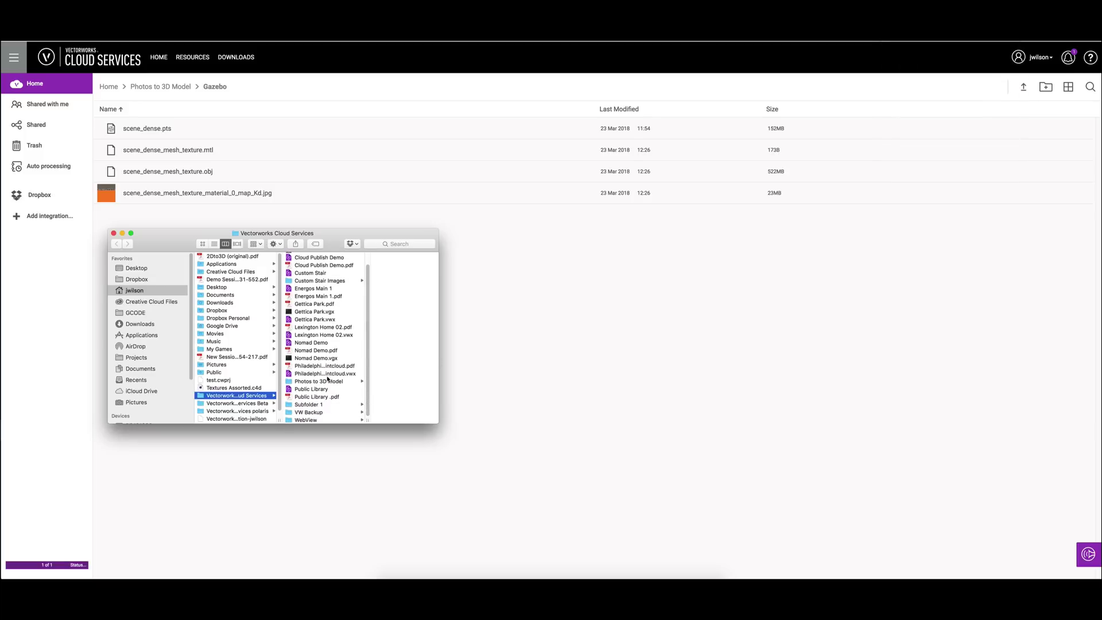
pyautogui.click(325, 381)
pyautogui.click(216, 244)
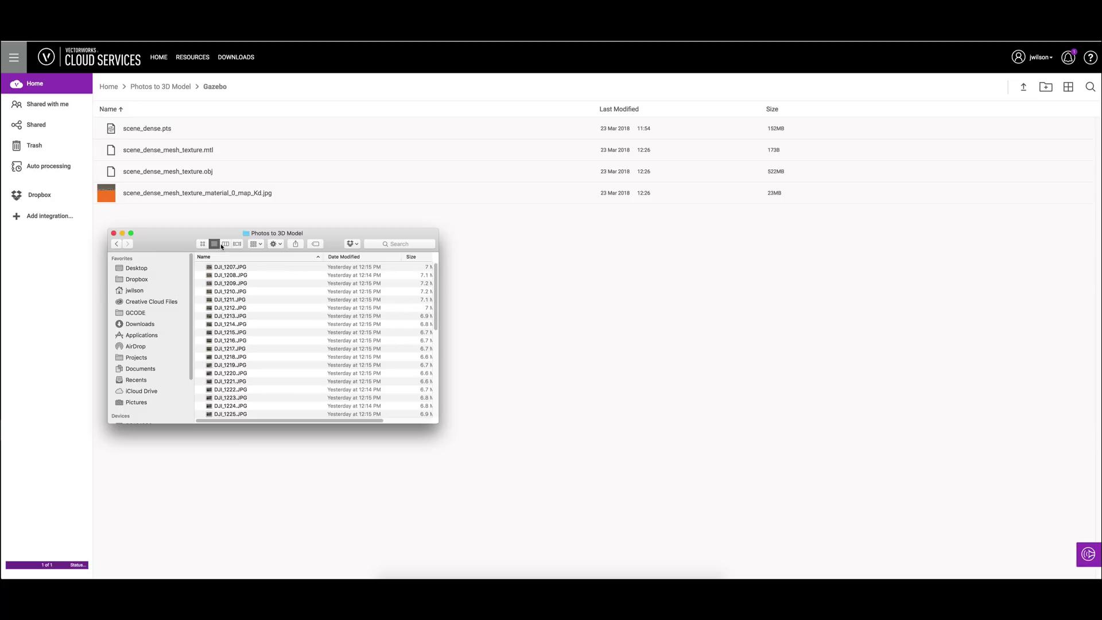
pyautogui.scroll(-5, 251, 282)
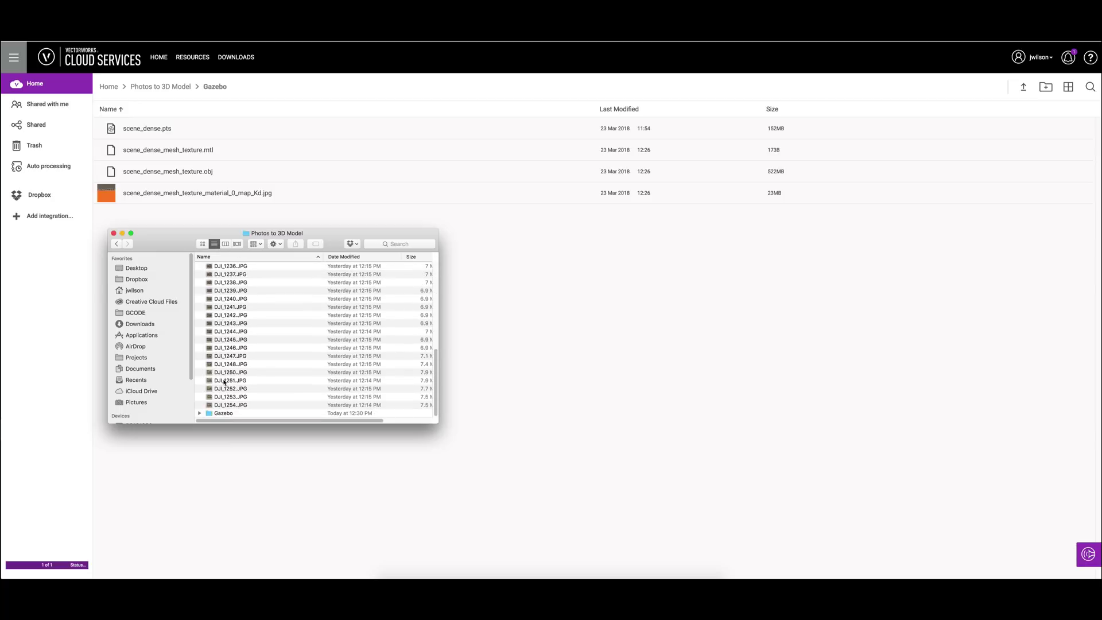
pyautogui.doubleClick(234, 414)
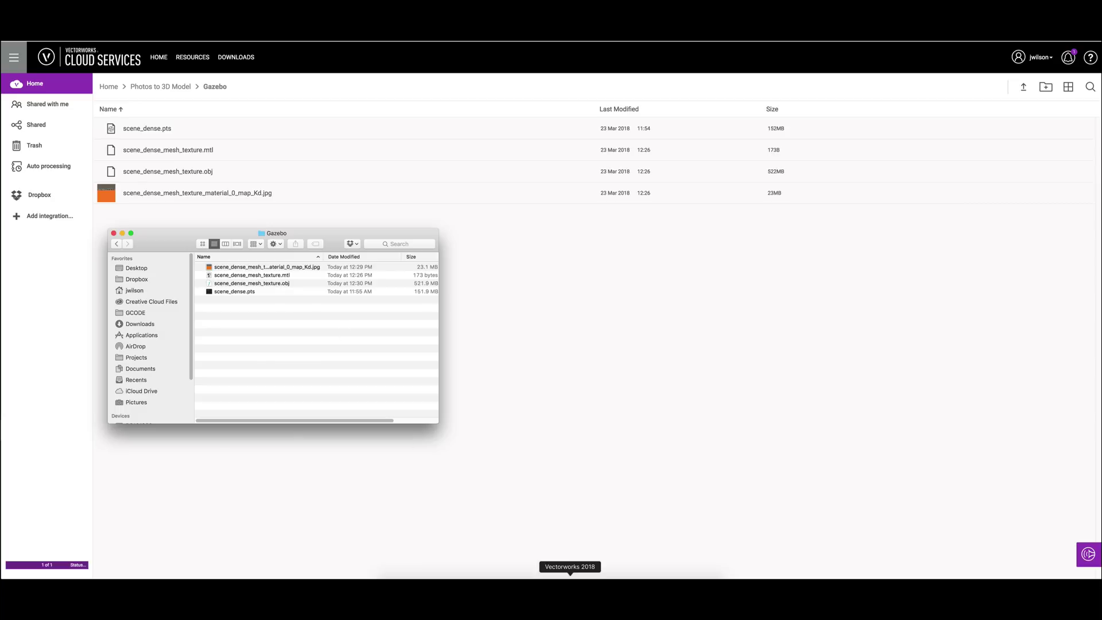
# Drag scene_dense_mesh_texture.obj onto the Vectorworks drawing to import it.
pyautogui.click(570, 580)
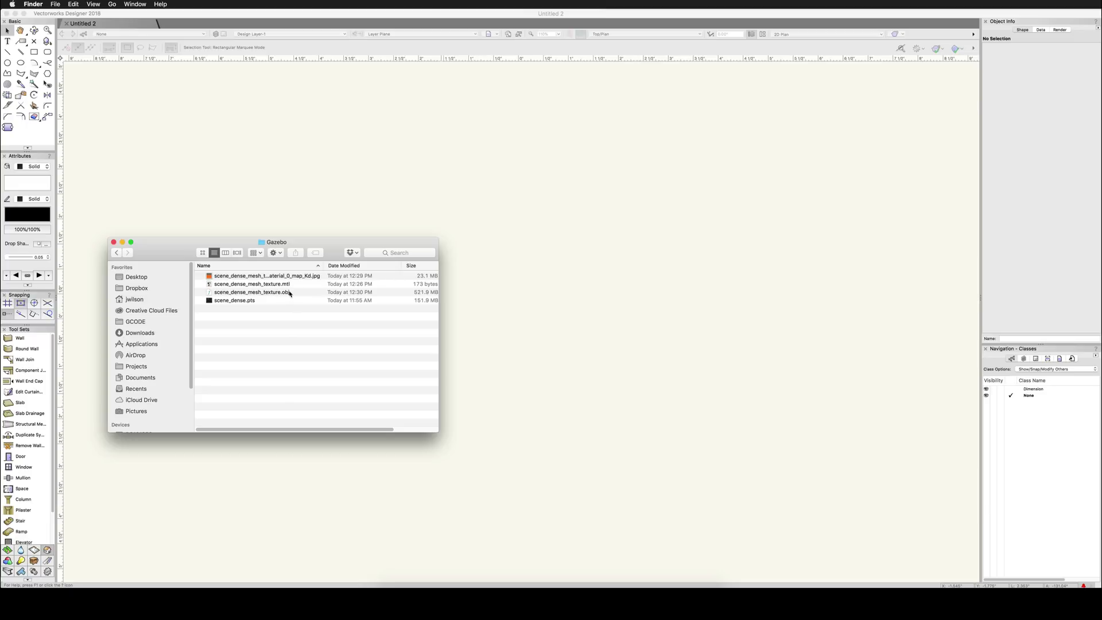
pyautogui.click(256, 293)
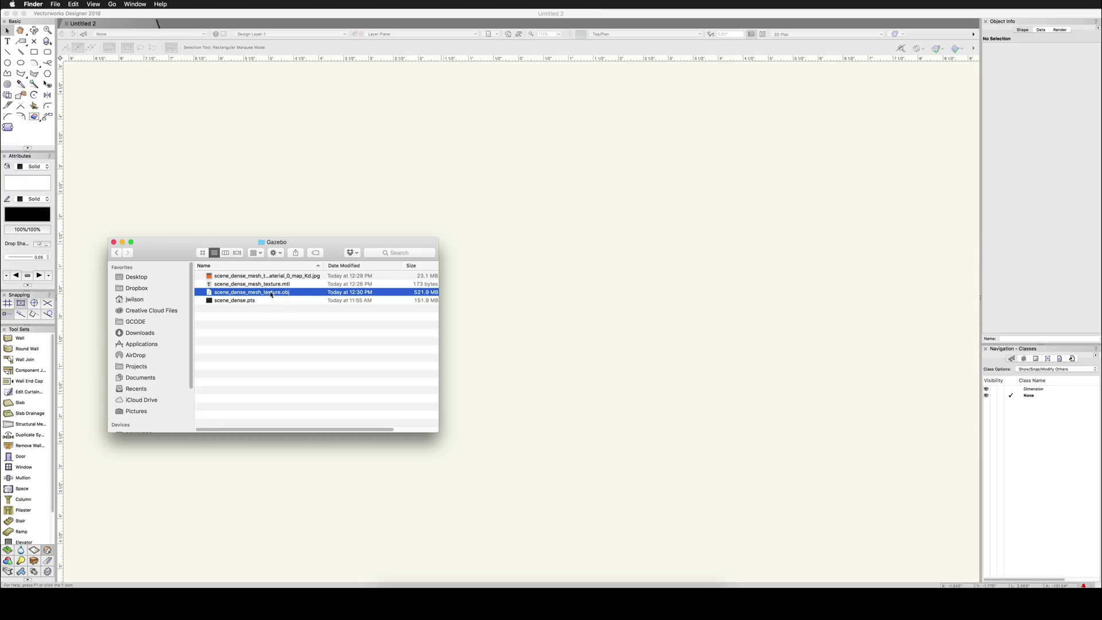
pyautogui.moveTo(271, 295); pyautogui.dragTo(503, 290)
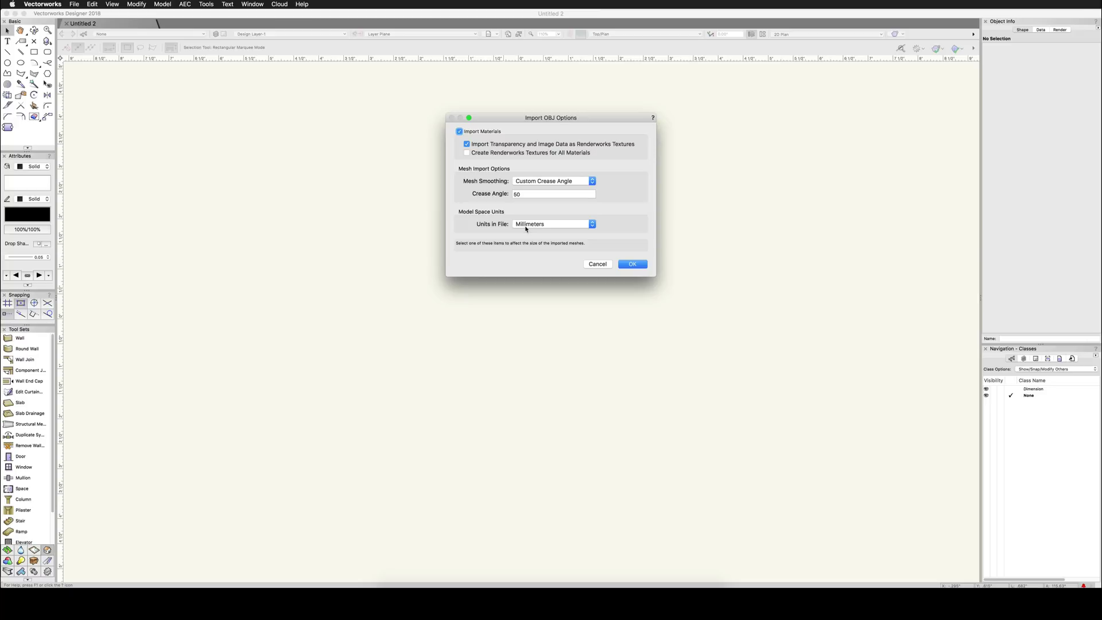
# Set Units in File to Use Document Units and import the OBJ mesh.
pyautogui.click(555, 225)
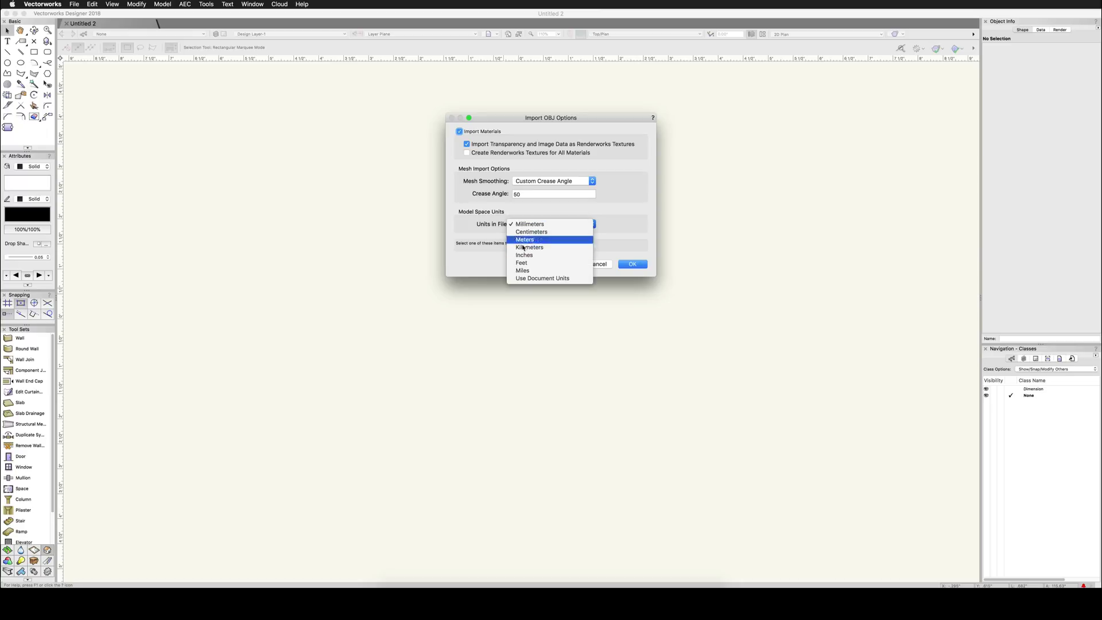
pyautogui.click(545, 279)
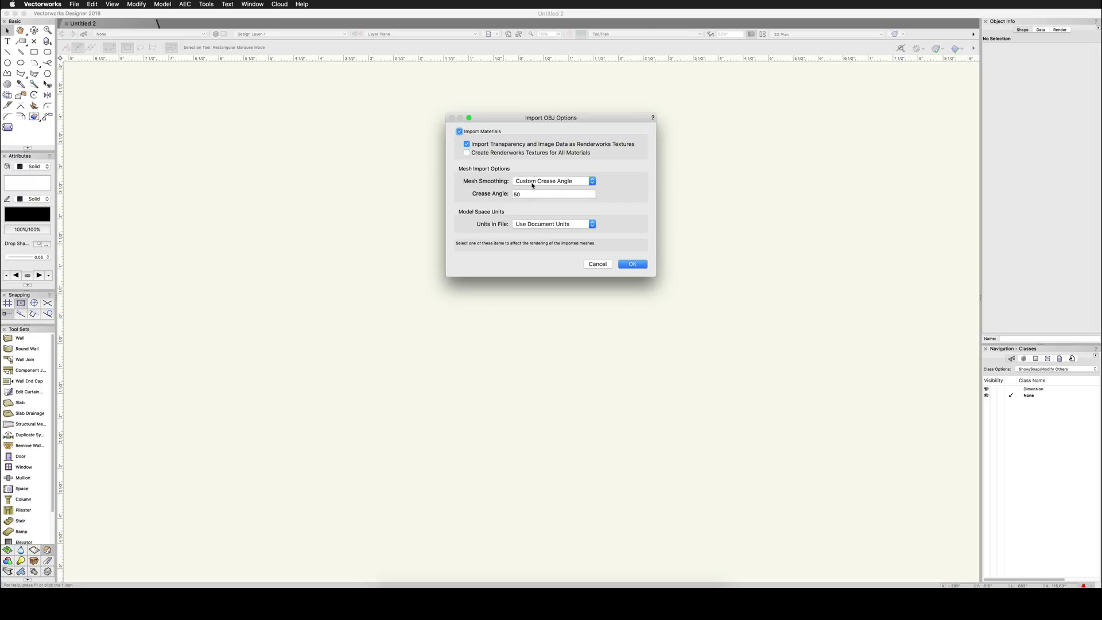
pyautogui.click(639, 266)
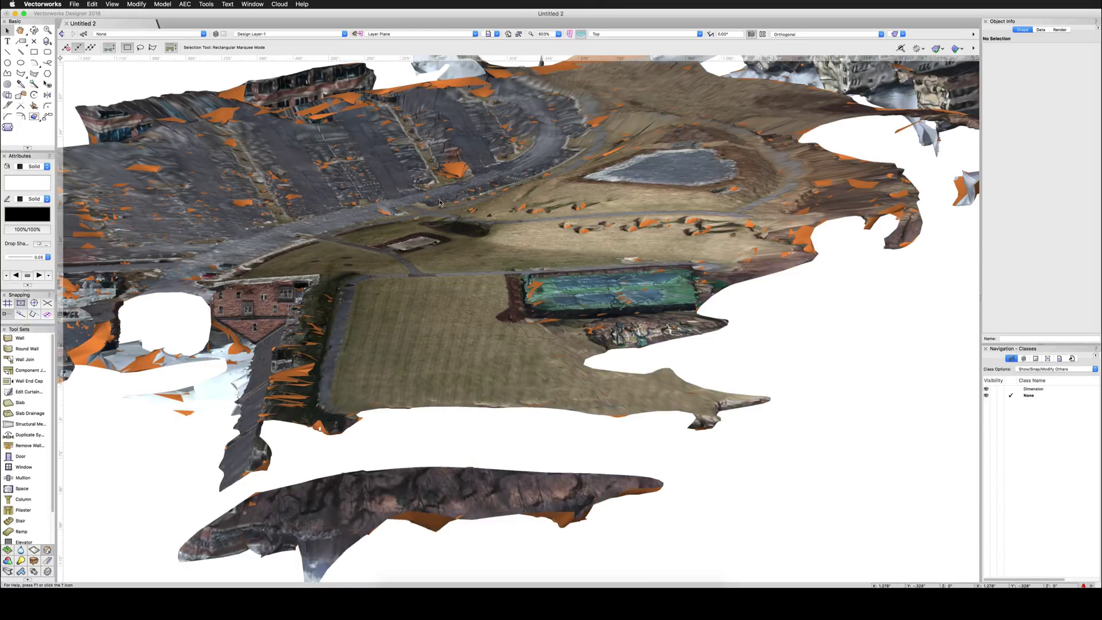
# Orbit around the gazebo mesh with Flyover, then select all and delete the mesh.
pyautogui.click(34, 30)
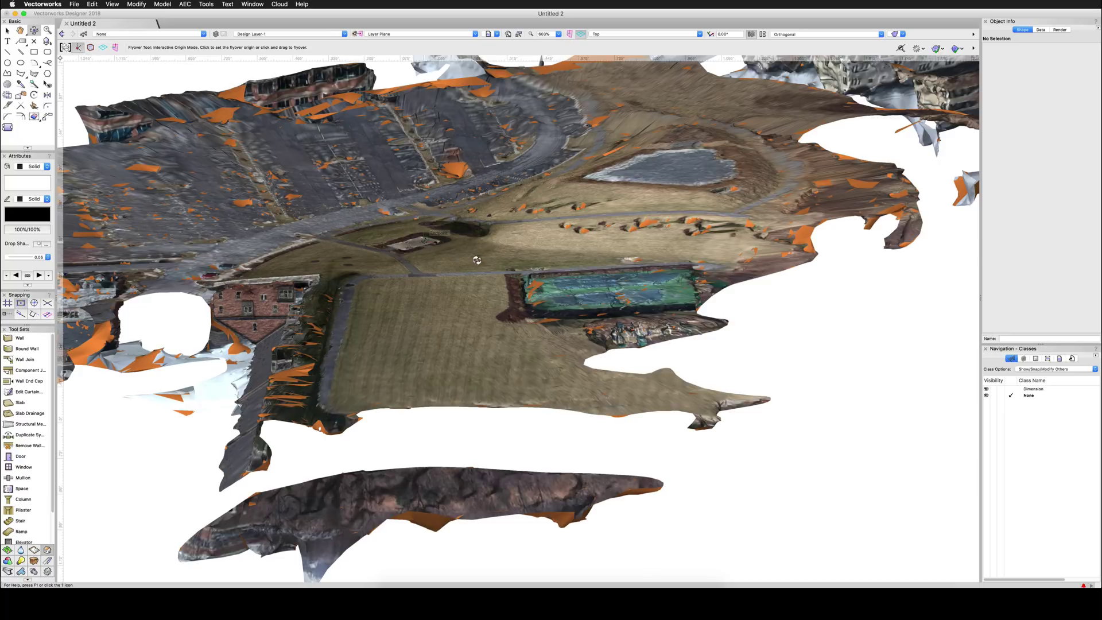
pyautogui.moveTo(553, 307); pyautogui.dragTo(545, 224)
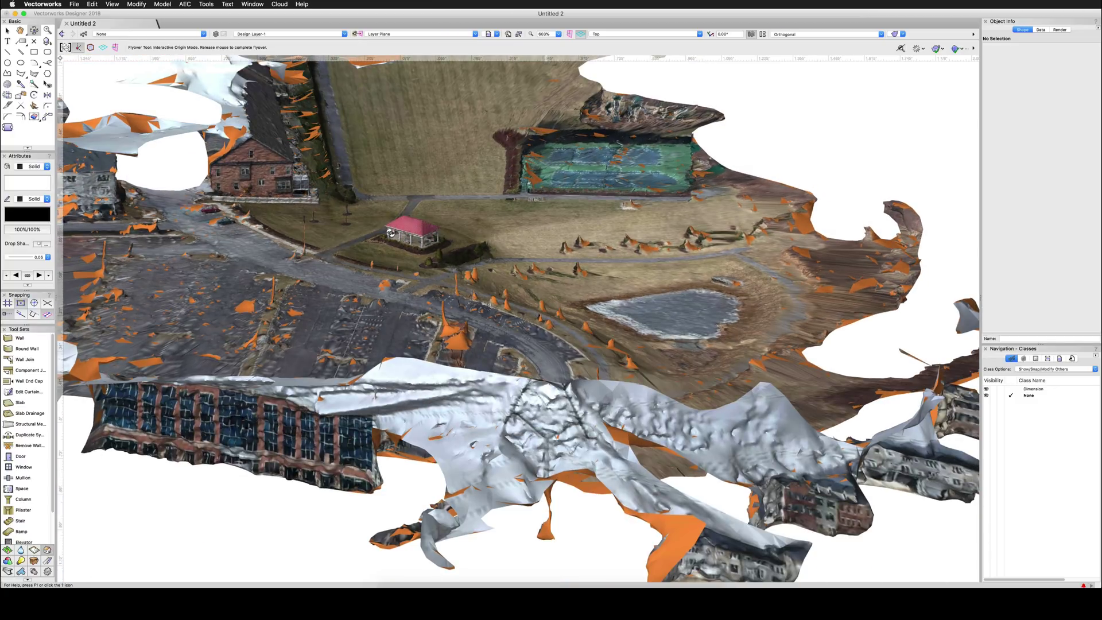
pyautogui.moveTo(400, 237); pyautogui.dragTo(400, 236)
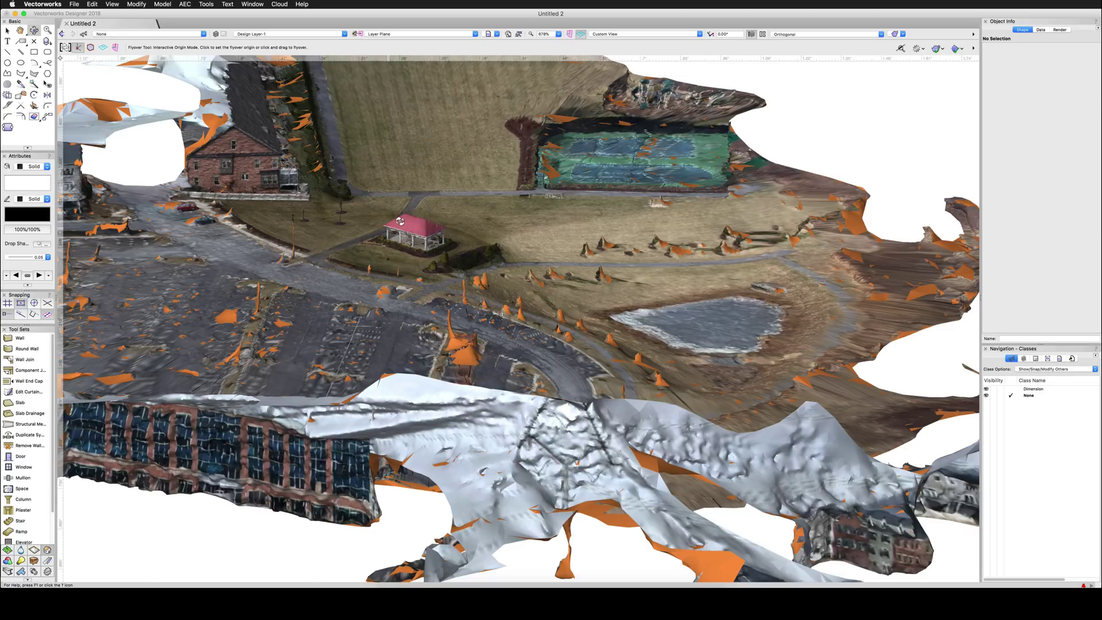
pyautogui.scroll(1, 401, 221)
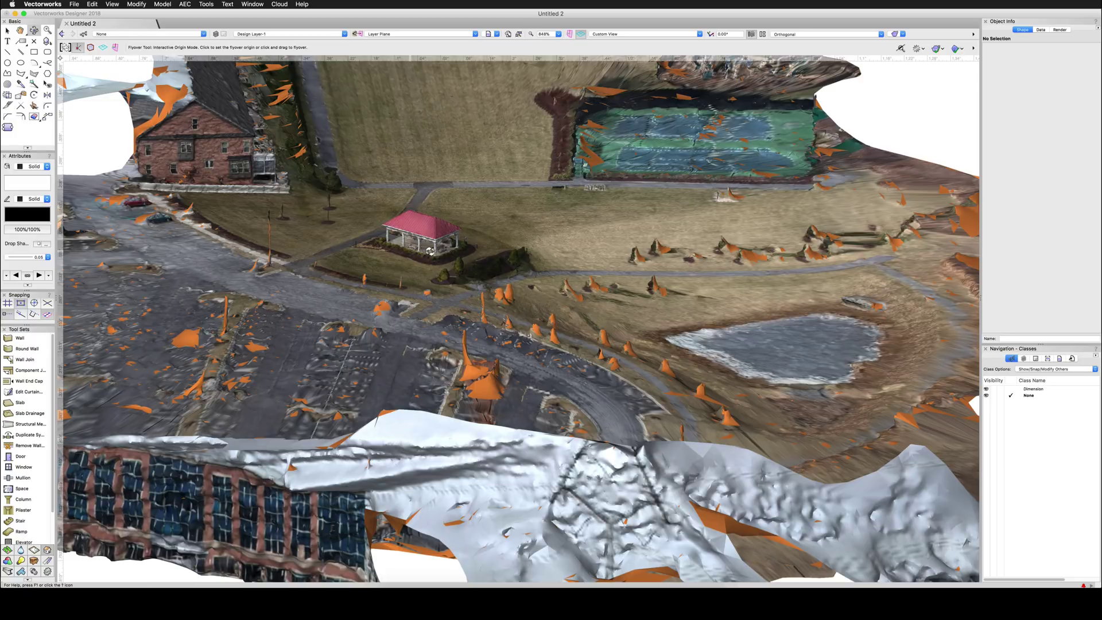
pyautogui.moveTo(432, 251); pyautogui.dragTo(427, 257)
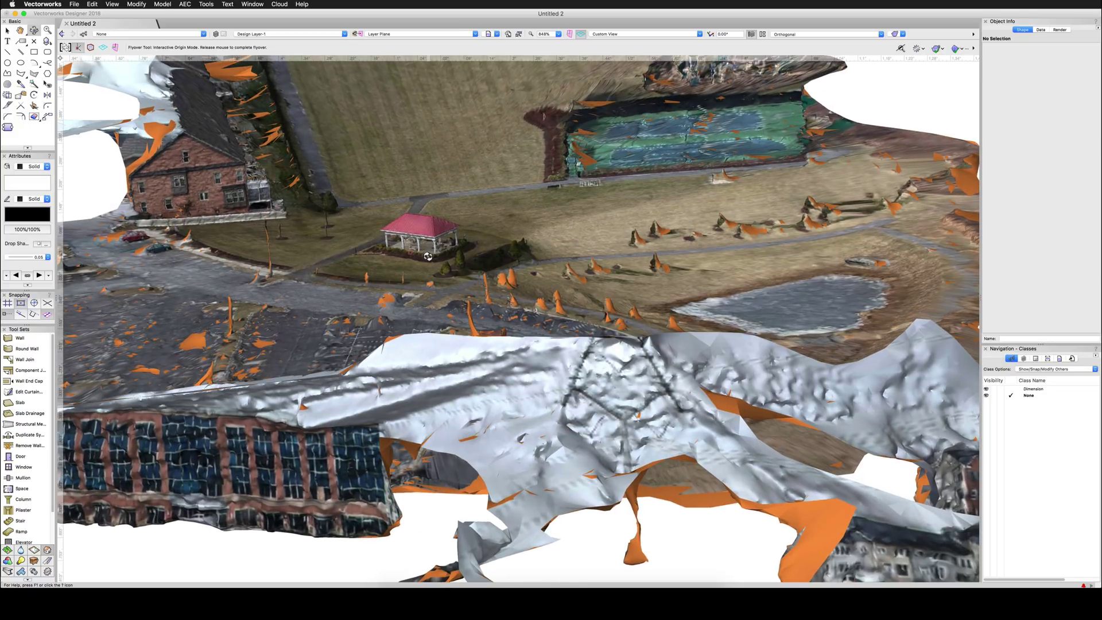
pyautogui.moveTo(428, 257); pyautogui.dragTo(427, 256)
pyautogui.press('super+a')
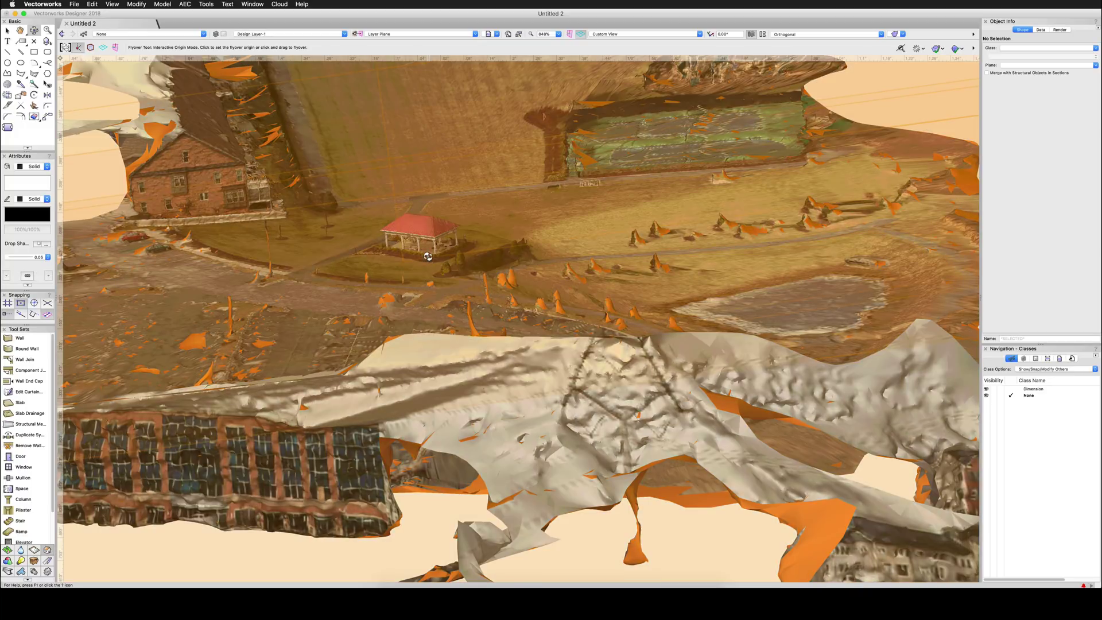
pyautogui.press('Delete')
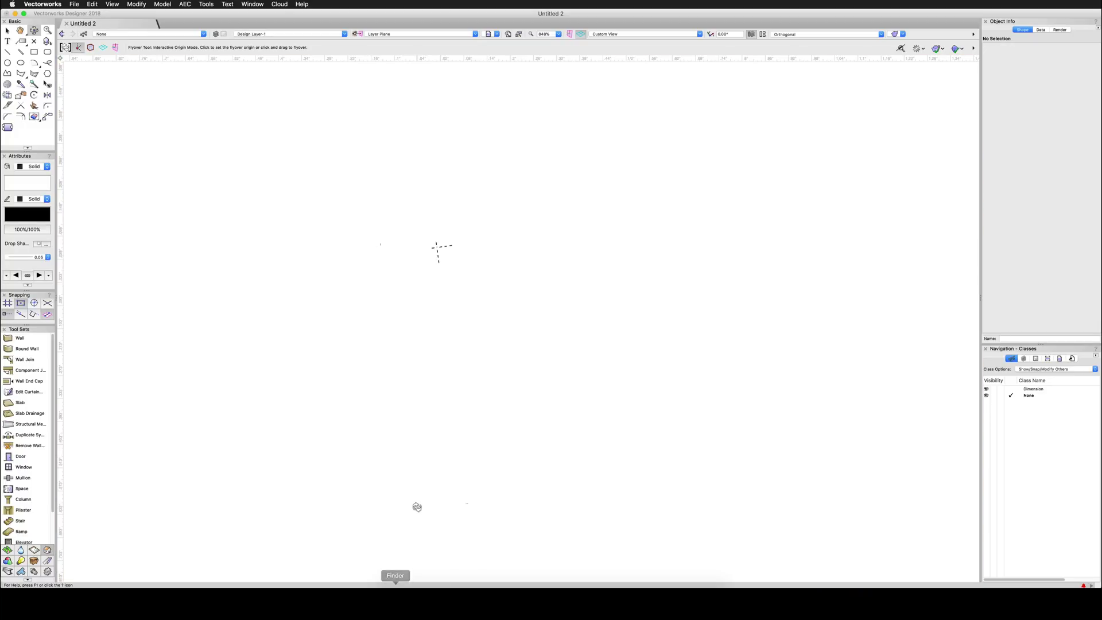
# In Top/Plan view, import scene_dense.pts at 100% of its 3759400 points.
pyautogui.press('super+5')
pyautogui.click(395, 583)
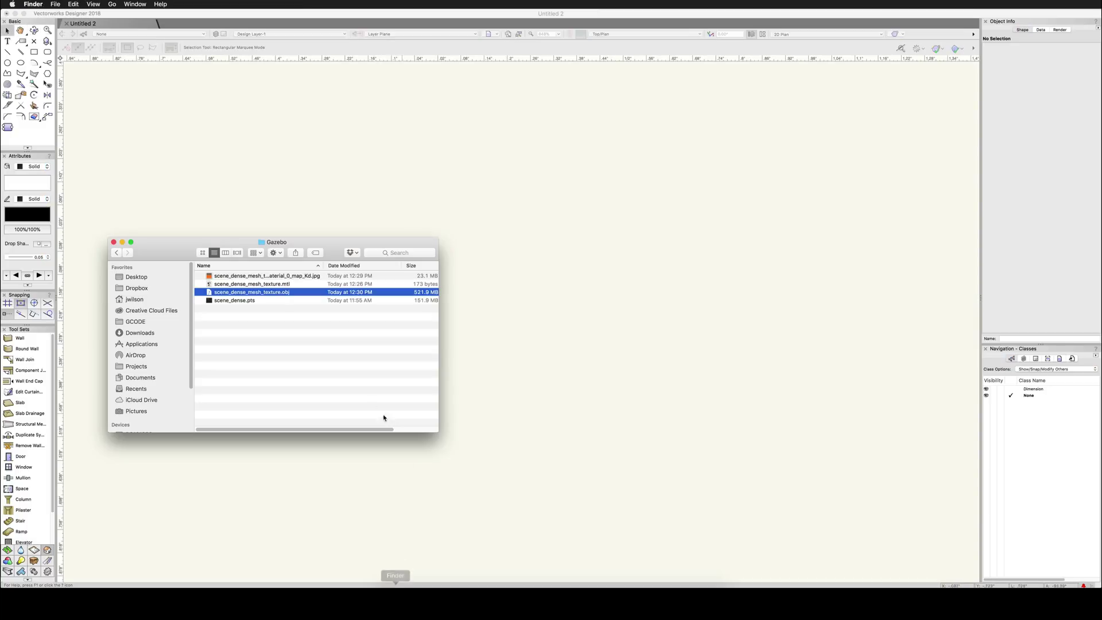
pyautogui.click(234, 301)
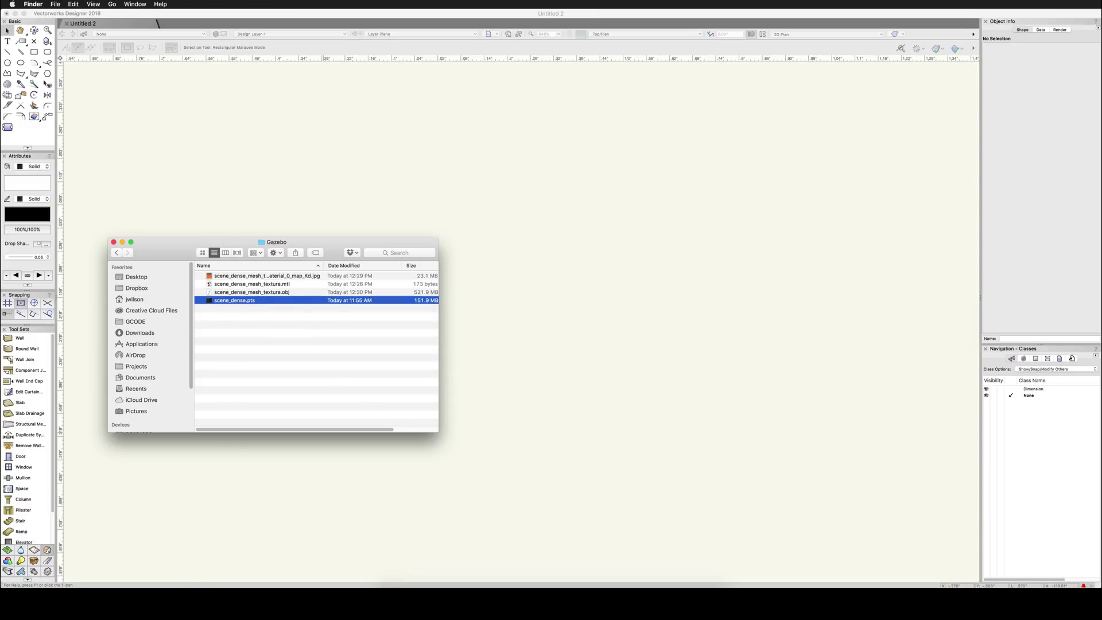
pyautogui.moveTo(271, 300); pyautogui.dragTo(559, 272)
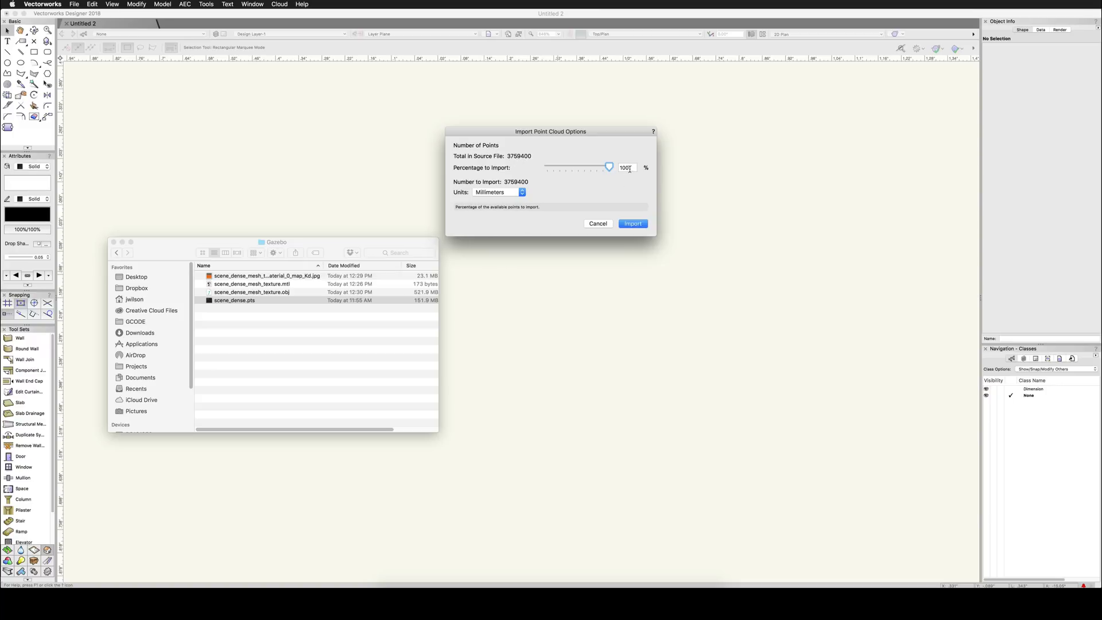
pyautogui.click(633, 224)
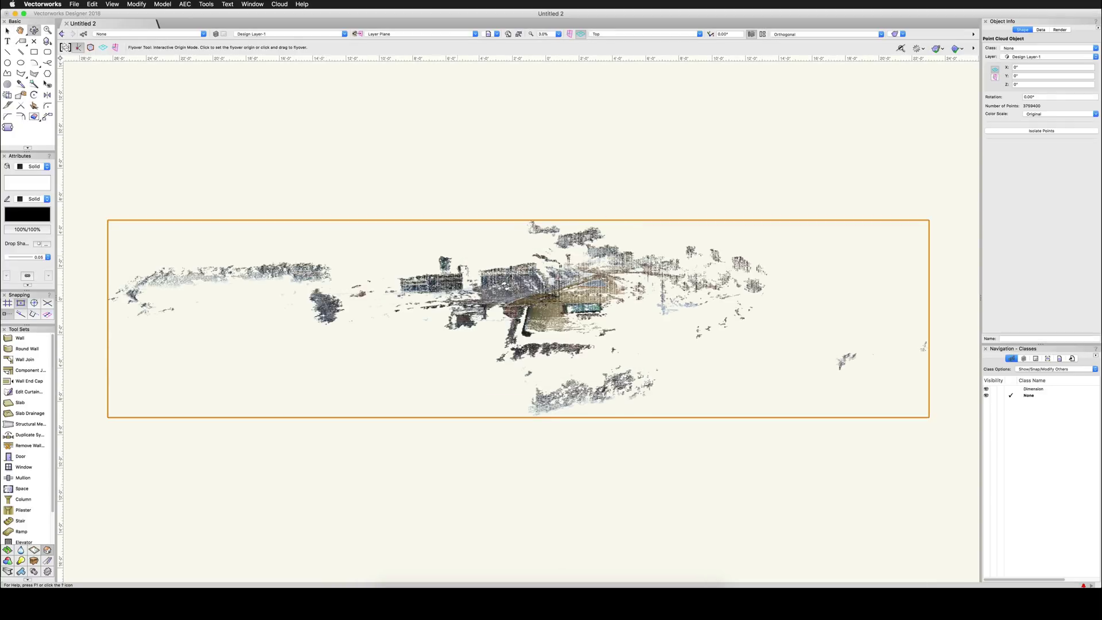
# Orbit and zoom around the gazebo in the point cloud with Flyover.
pyautogui.moveTo(540, 298)
pyautogui.mouseDown()
pyautogui.moveTo(544, 326)
pyautogui.moveTo(914, 72)
pyautogui.moveTo(507, 243)
pyautogui.moveTo(529, 316)
pyautogui.mouseUp()
pyautogui.scroll(15, 529, 316)
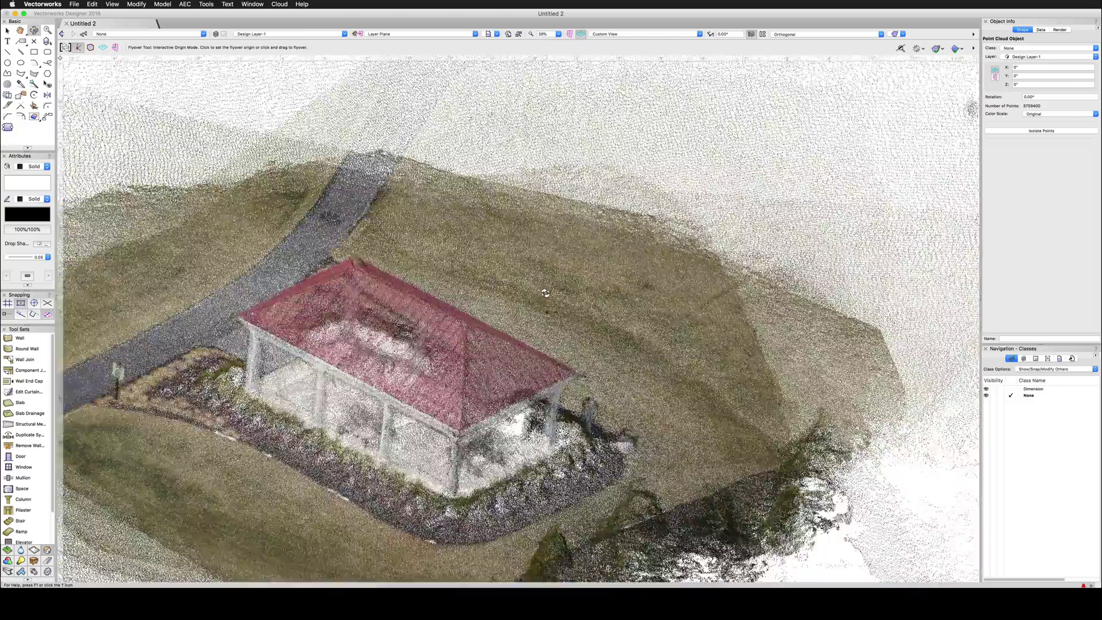
pyautogui.scroll(-5, 529, 316)
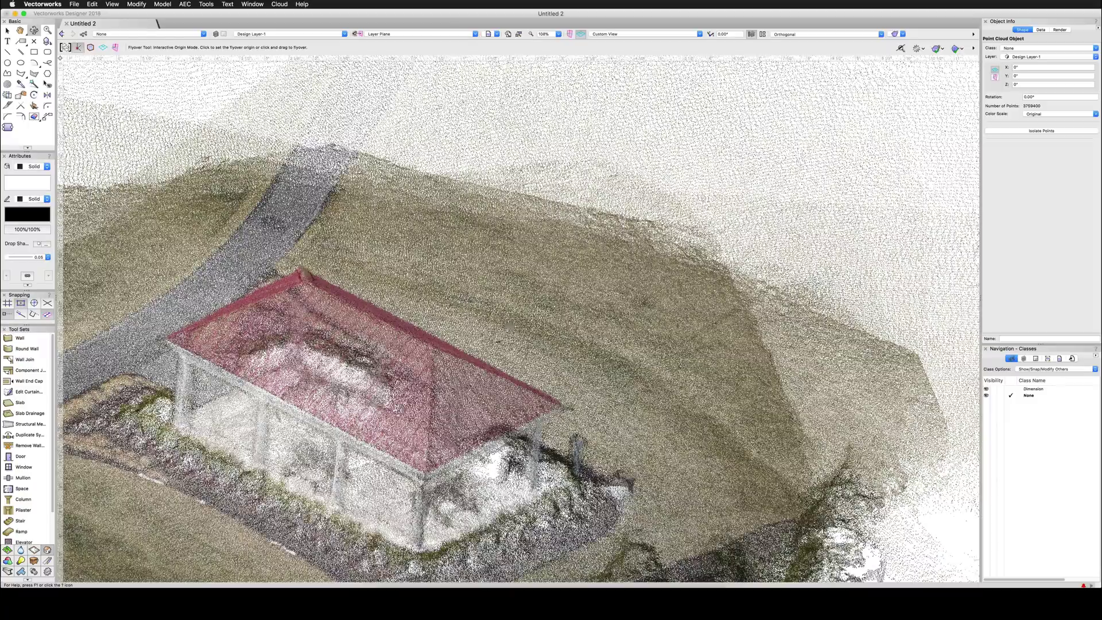
pyautogui.moveTo(509, 324); pyautogui.dragTo(517, 318)
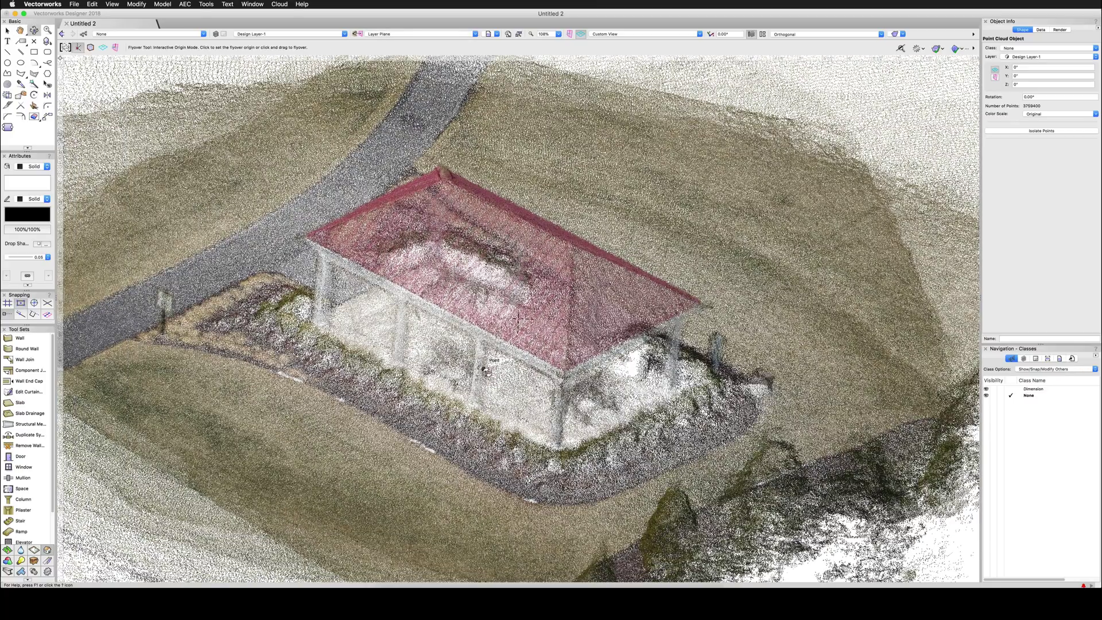
pyautogui.scroll(-2, 518, 318)
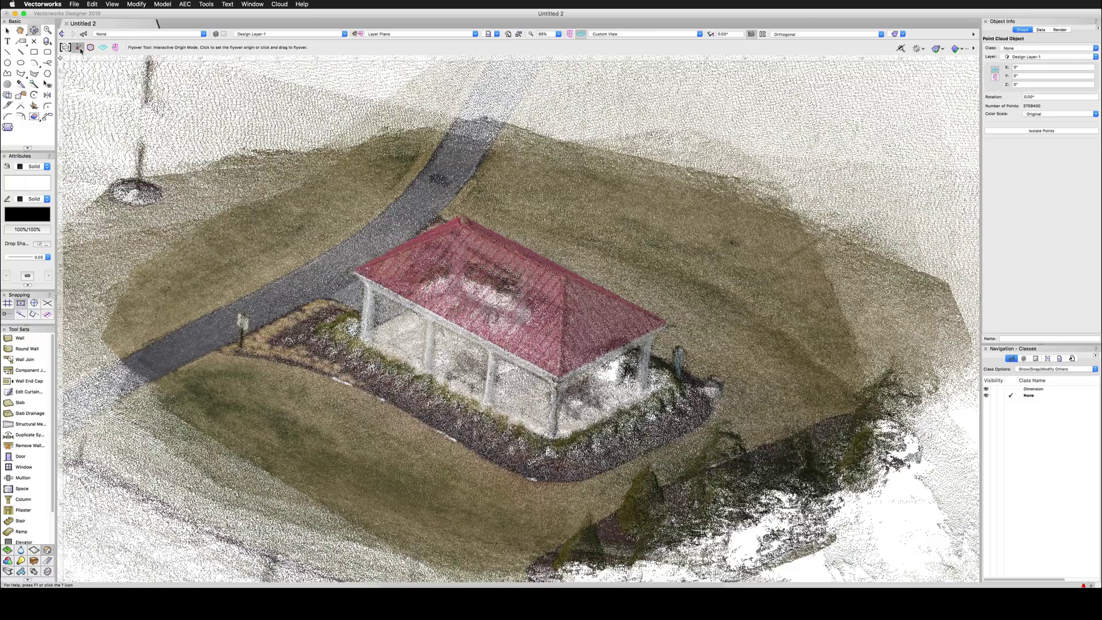
# Return to the Selection tool and keep Layer Plane as the working plane.
pyautogui.press('x')
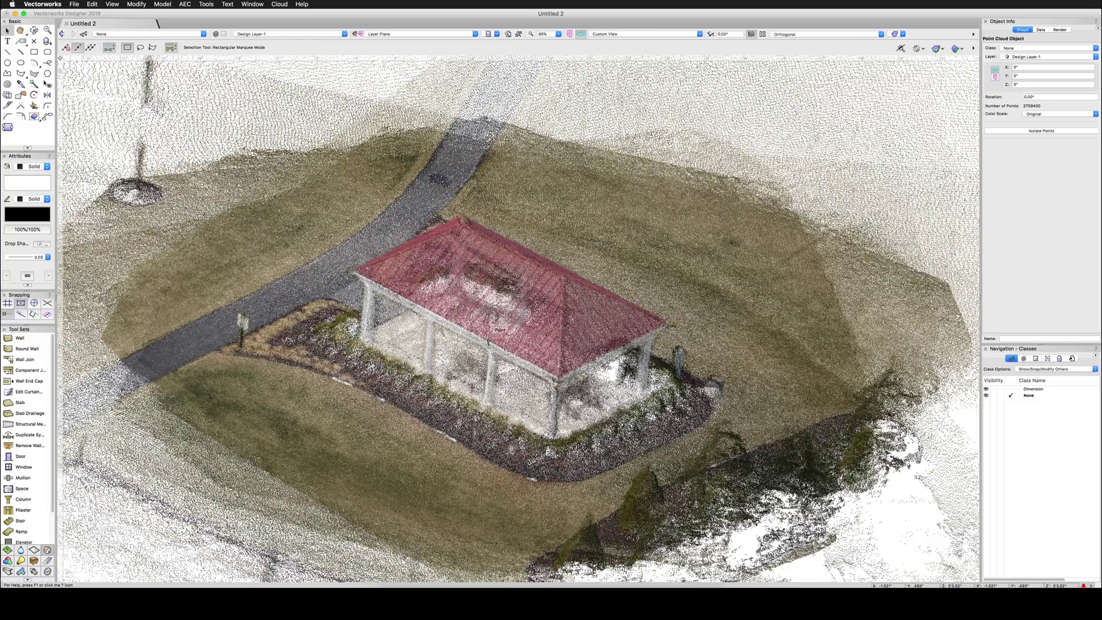
pyautogui.click(383, 35)
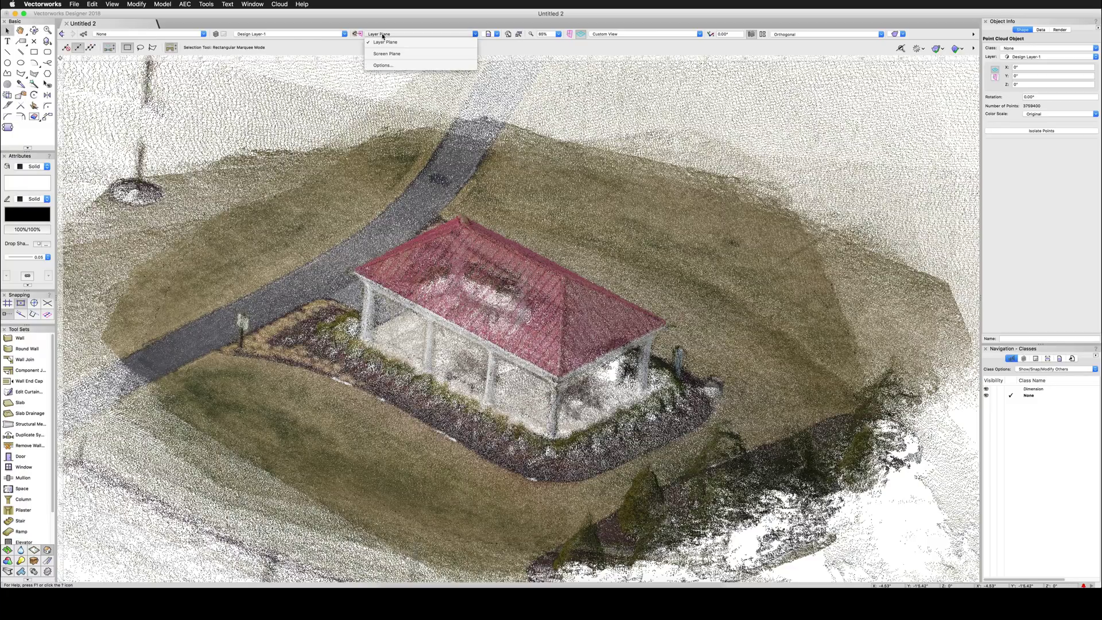
pyautogui.click(390, 35)
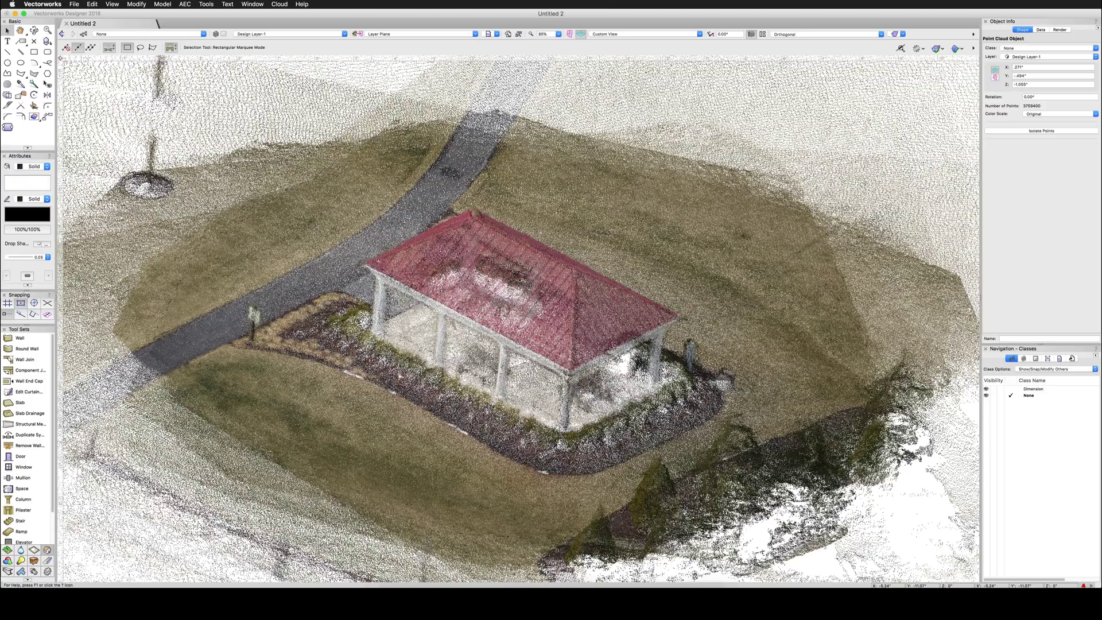
# Orbit to a straight-down overhead view of the whole site.
pyautogui.scroll(-6, 556, 338)
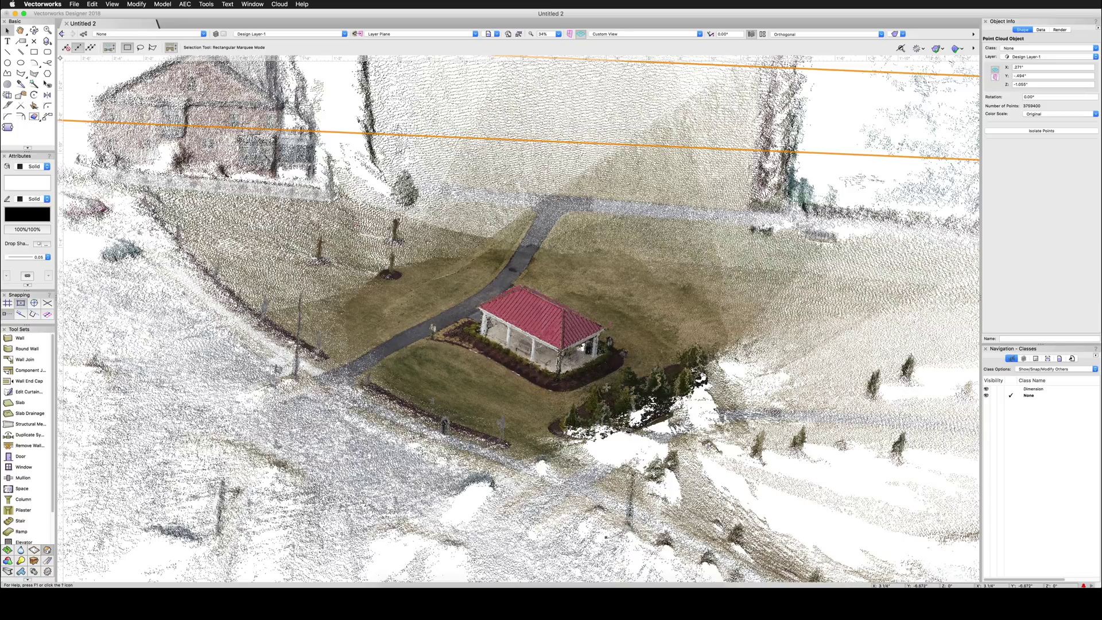
pyautogui.scroll(-2, 599, 377)
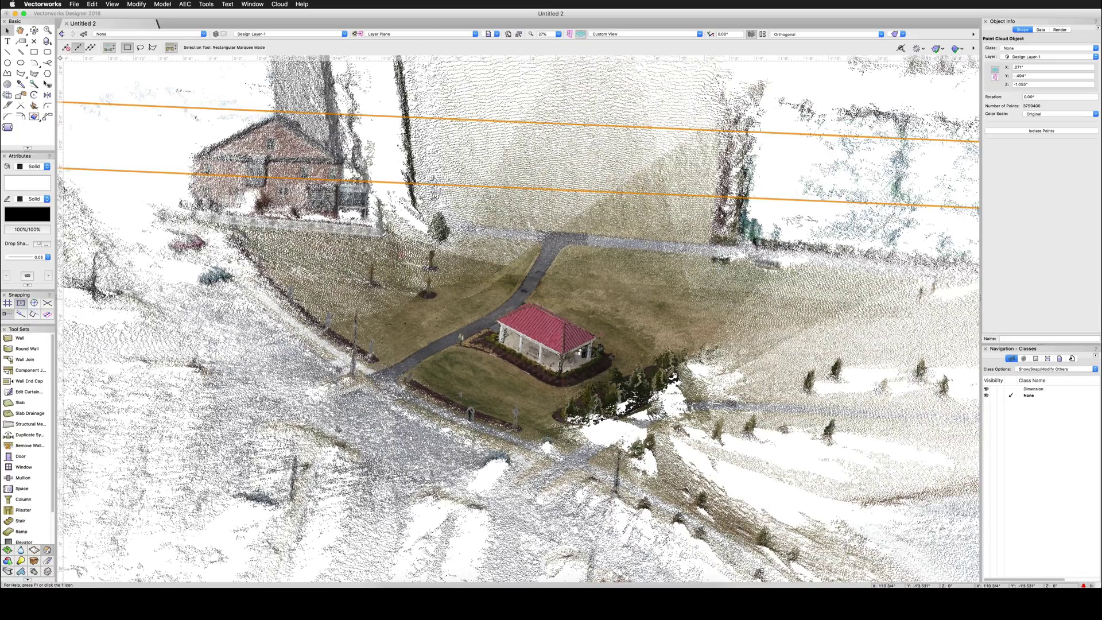
pyautogui.hotkey('shift', 'c')
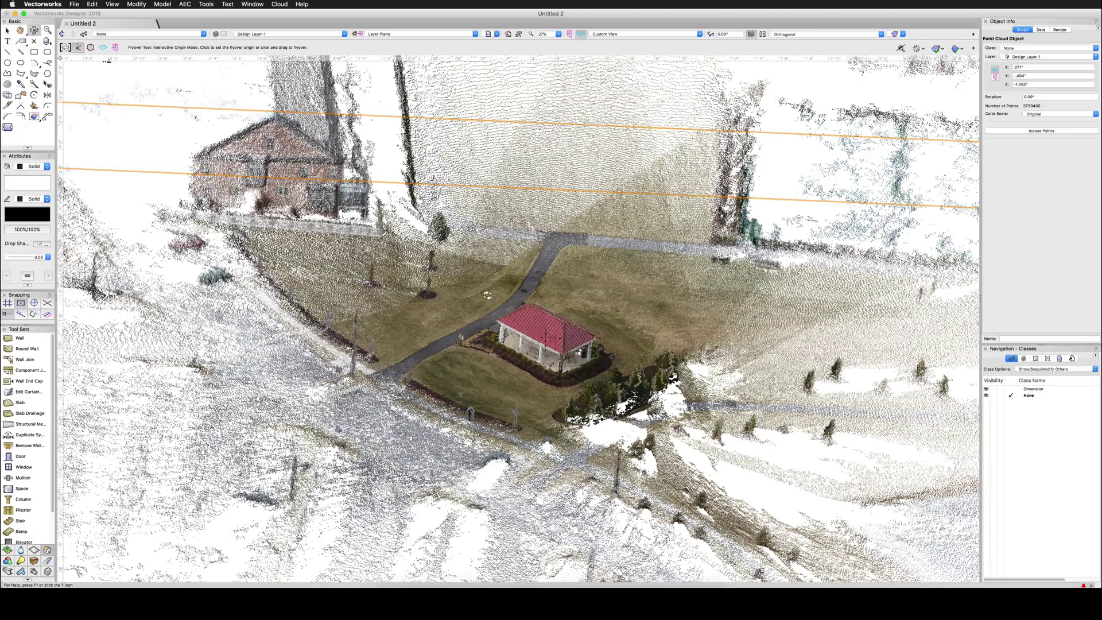
pyautogui.moveTo(545, 333); pyautogui.dragTo(546, 368)
pyautogui.scroll(5, 533, 349)
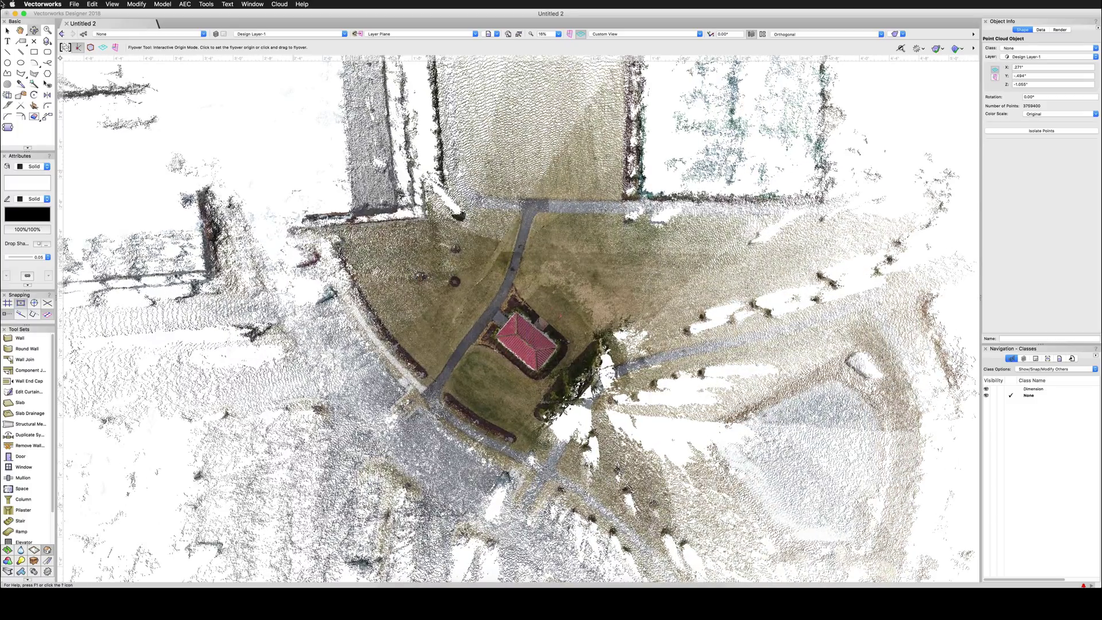
# Use Isolate Points with a diamond-shaped polygon drawn around the gazebo.
pyautogui.click(7, 31)
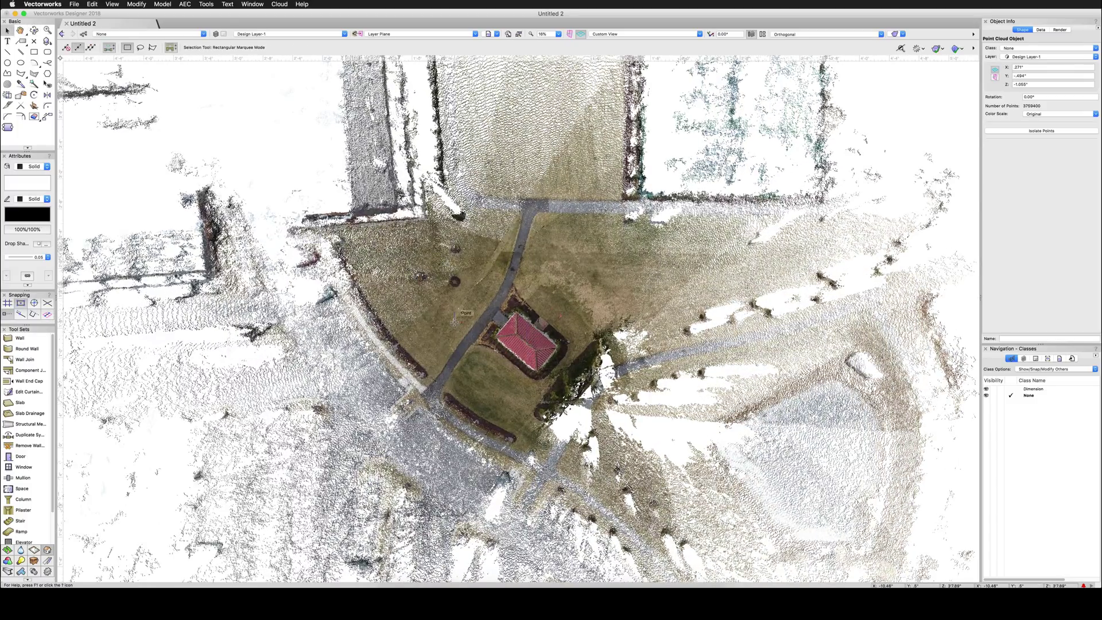
pyautogui.click(1028, 131)
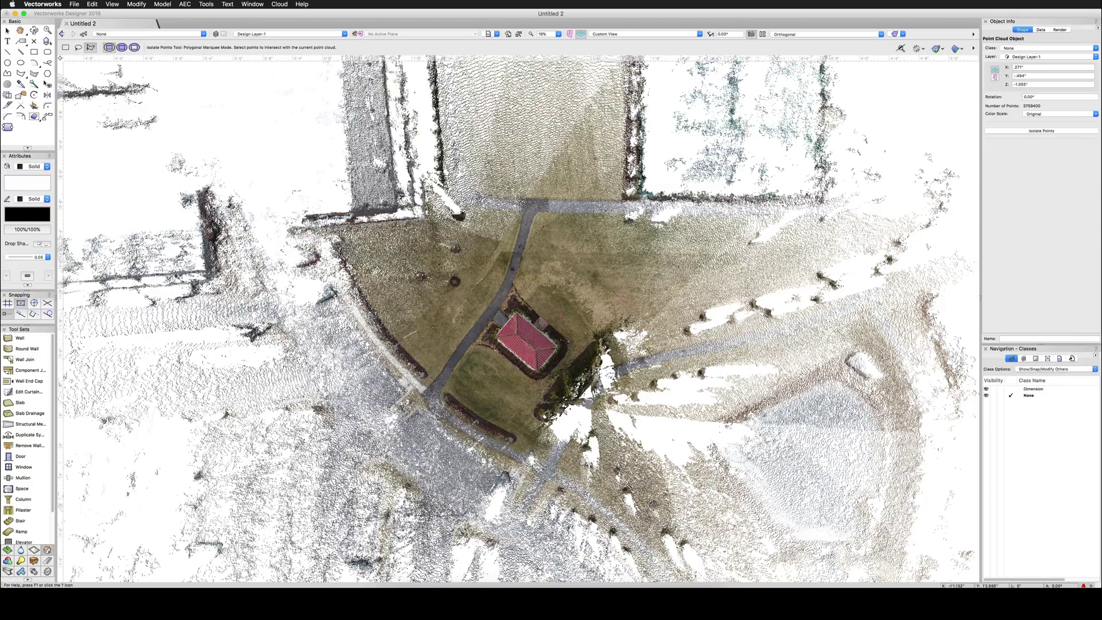
pyautogui.click(500, 242)
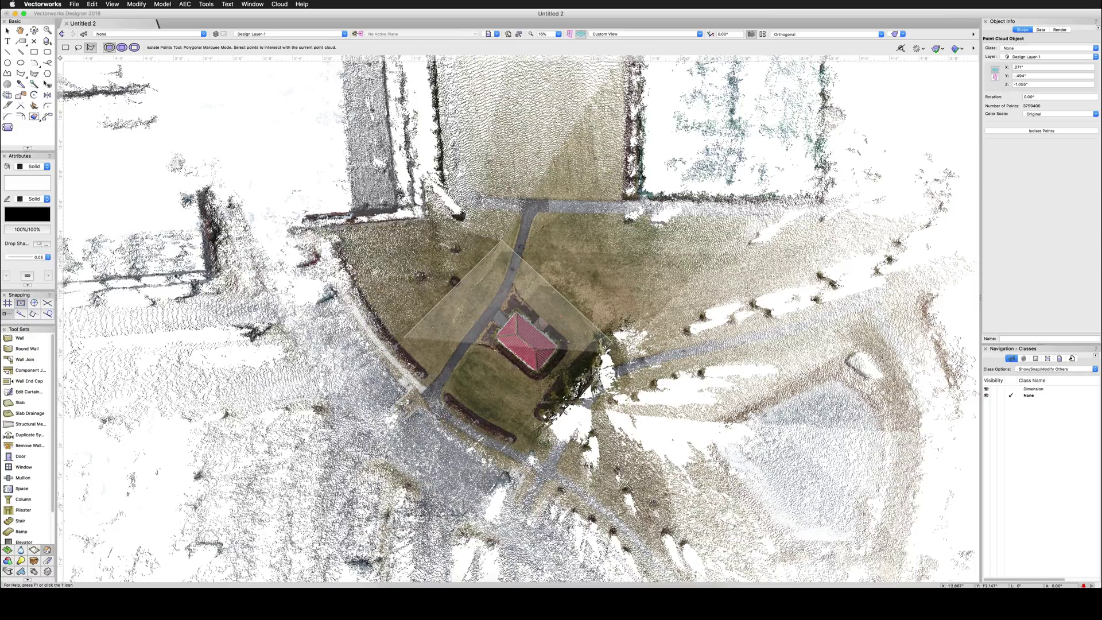
pyautogui.click(609, 341)
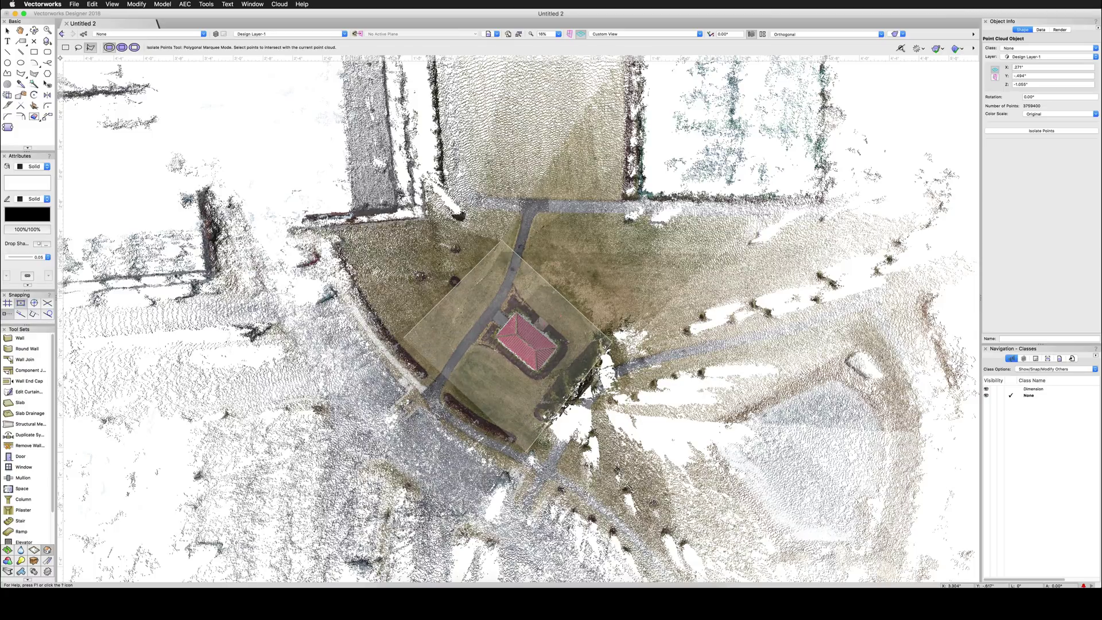
pyautogui.doubleClick(525, 451)
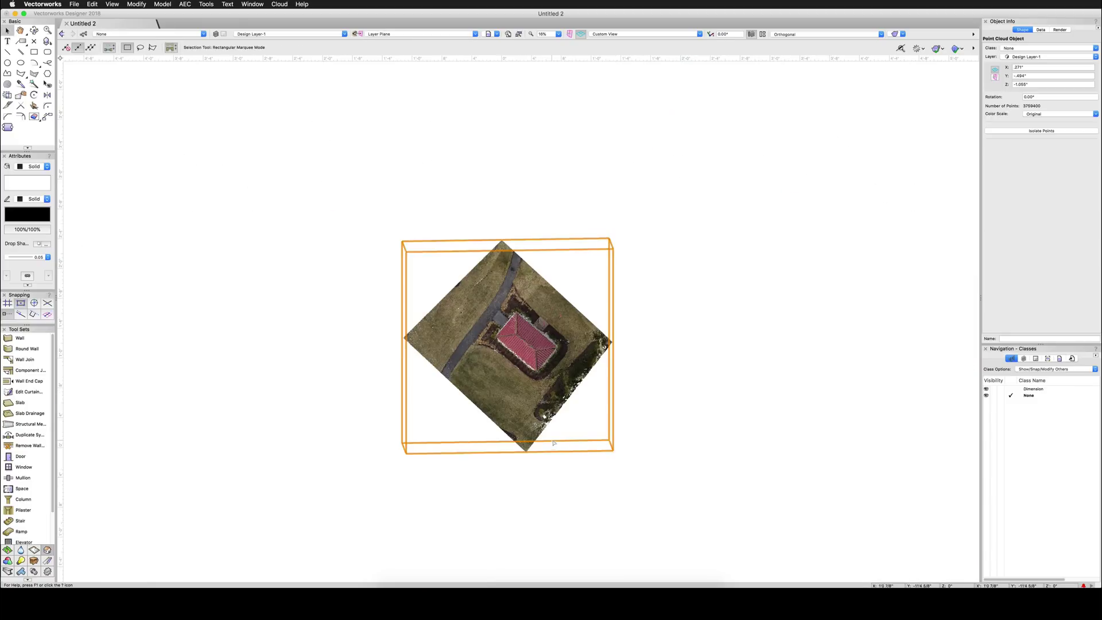
pyautogui.hotkey('shift', 'c')
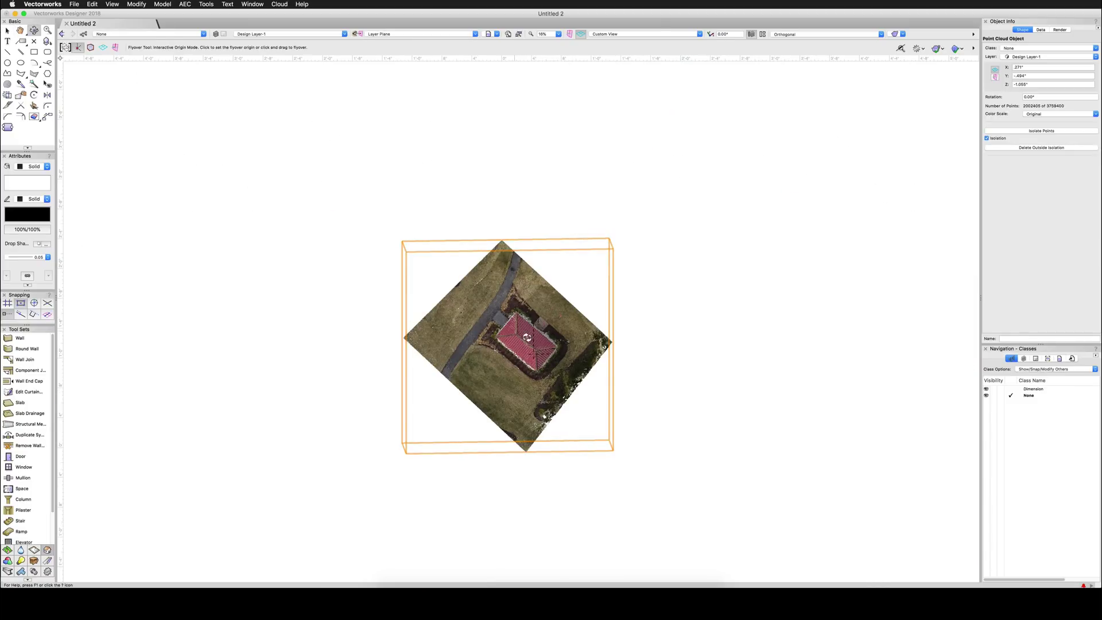
# Orbit and zoom around the isolated gazebo patch in 3D, then return to Top/Plan.
pyautogui.moveTo(526, 338); pyautogui.dragTo(518, 348)
pyautogui.scroll(-7, 518, 348)
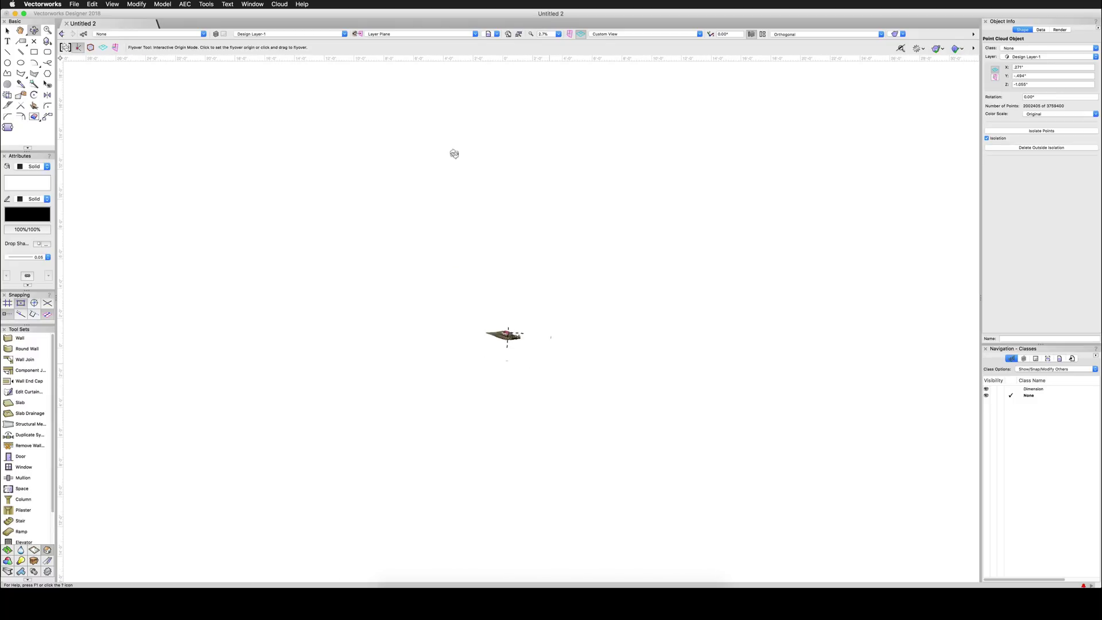
pyautogui.scroll(8, 484, 346)
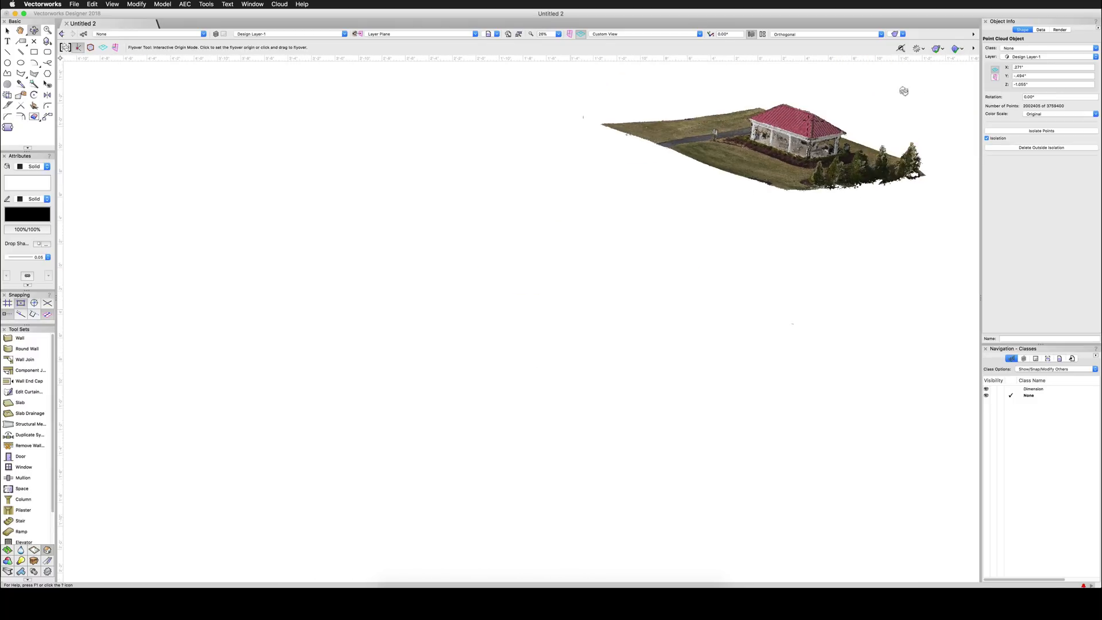
pyautogui.scroll(2, 881, 94)
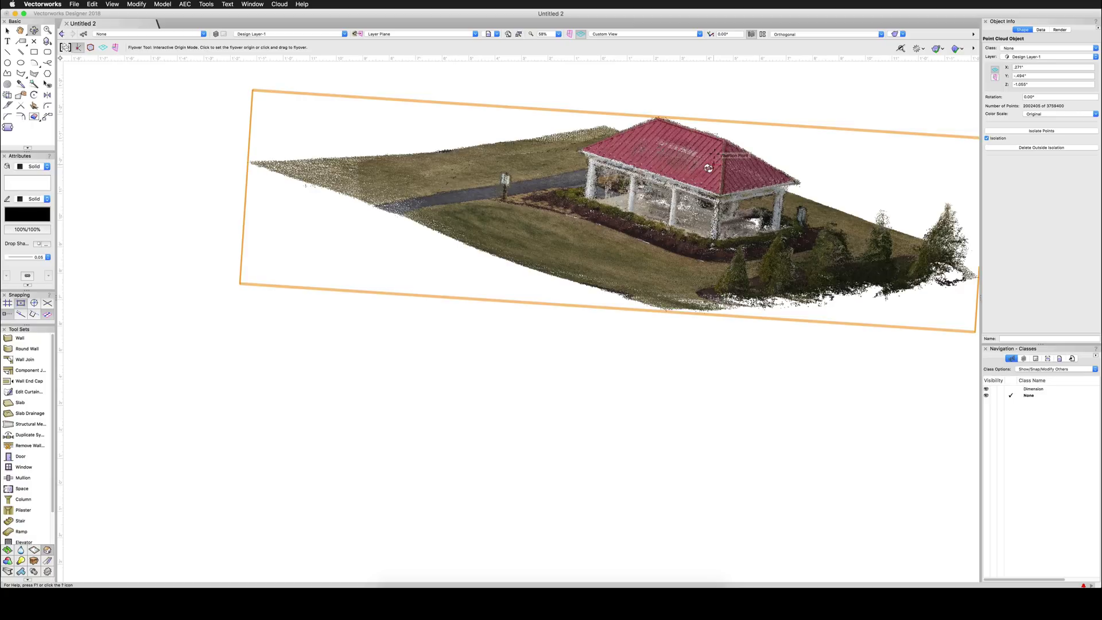
pyautogui.press('super+5')
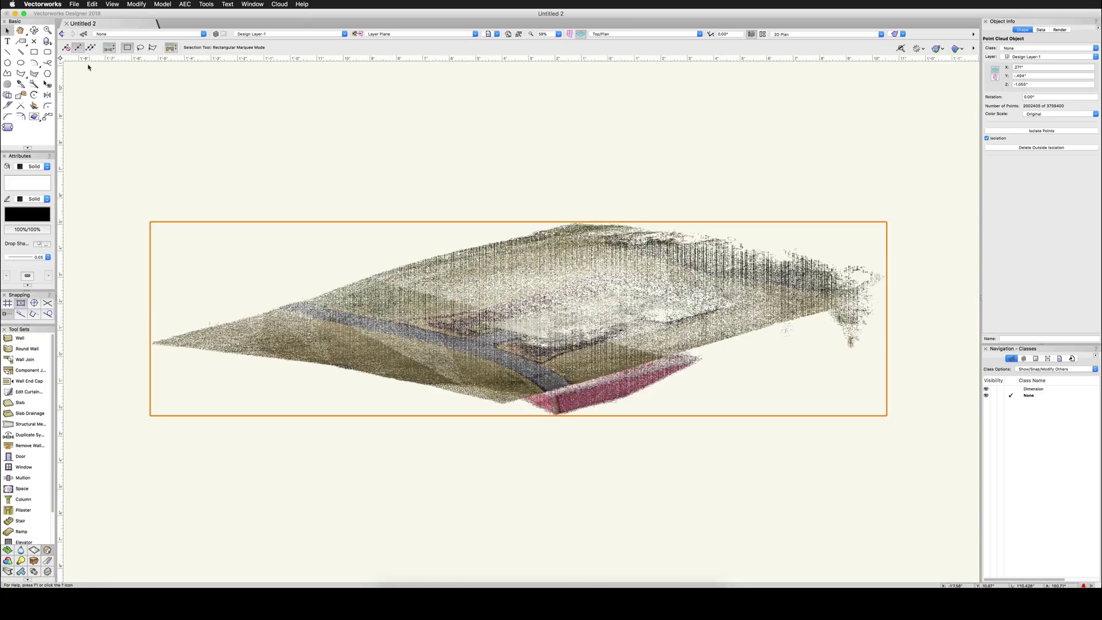
pyautogui.click(34, 30)
pyautogui.moveTo(307, 152); pyautogui.dragTo(314, 150)
pyautogui.press('super+5')
# Step through Left Isometric and Front views to the Left view showing the cloud's tilt.
pyautogui.press('super+1')
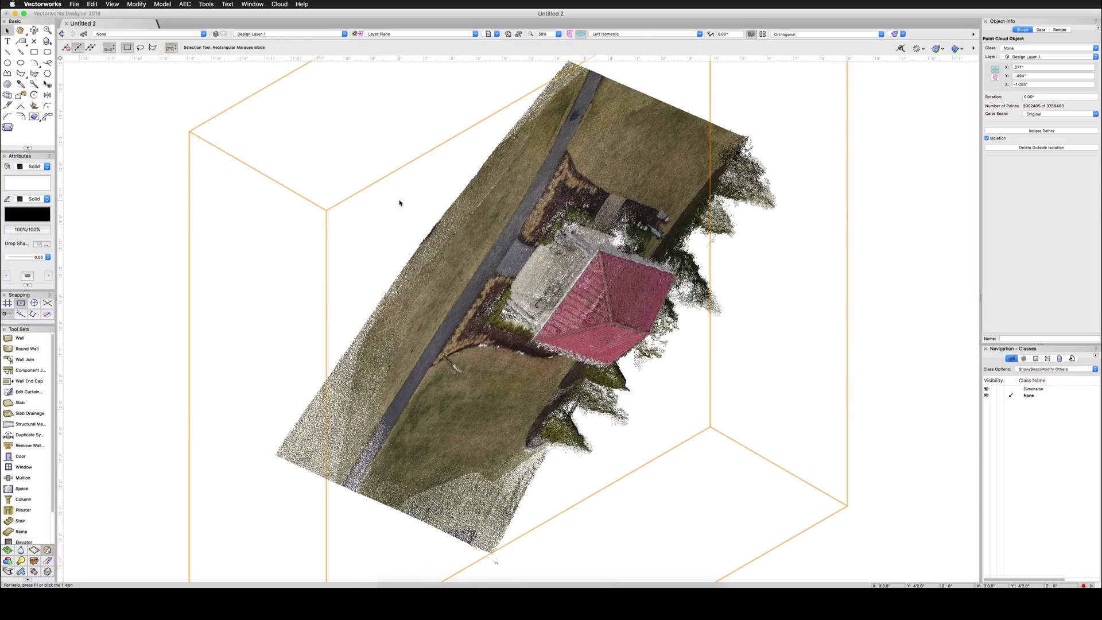
pyautogui.press('super+2')
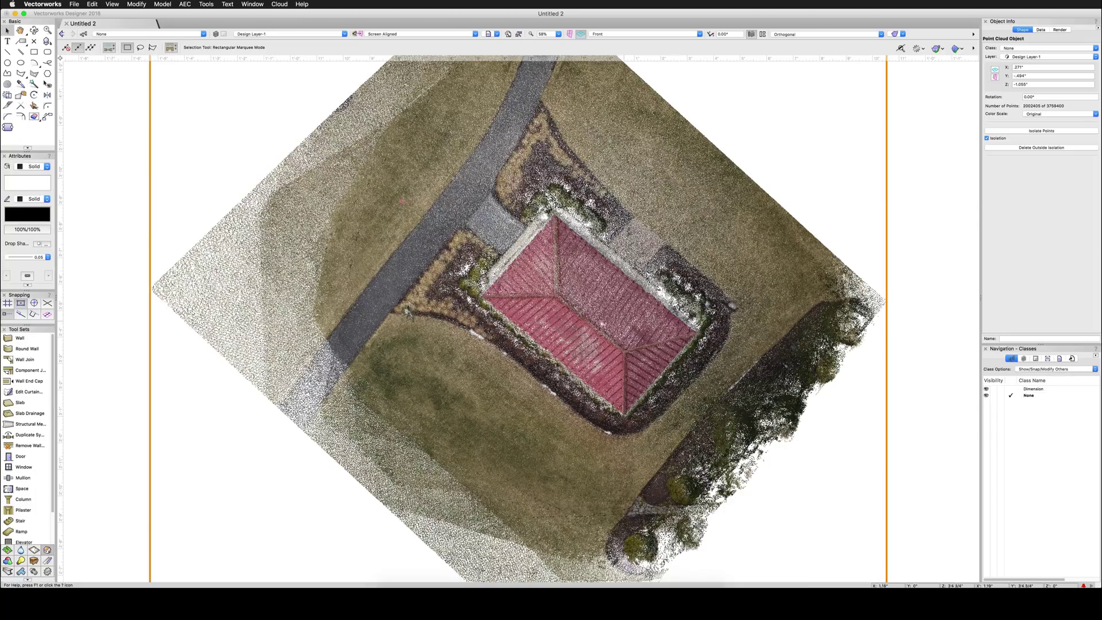
pyautogui.press('super+4')
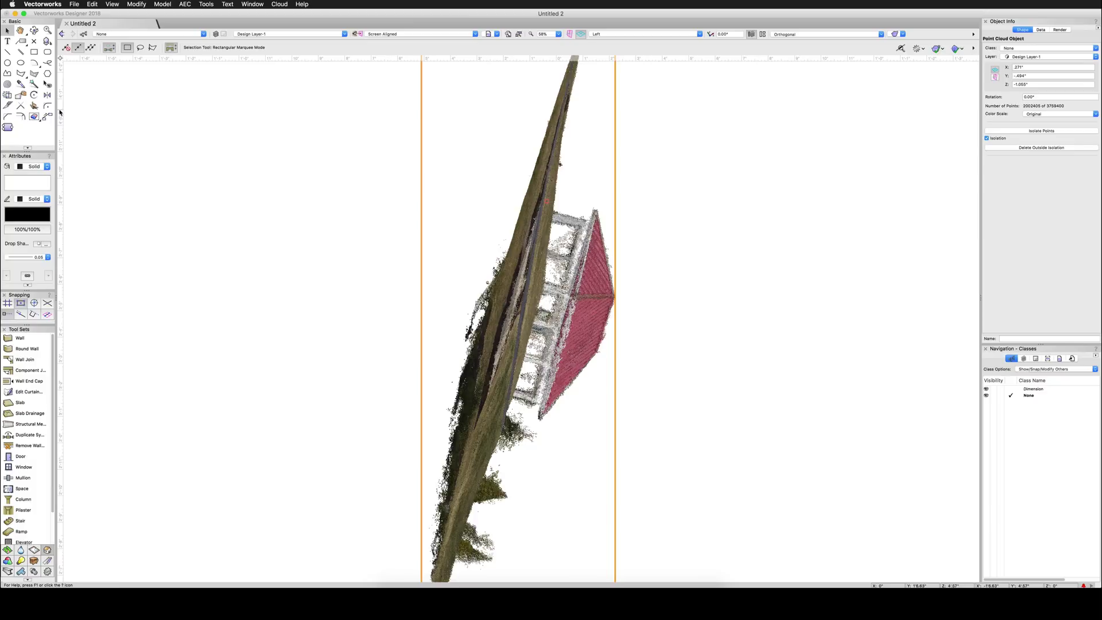
# Select the Rotate tool and set the working plane to Automatic.
pyautogui.click(35, 95)
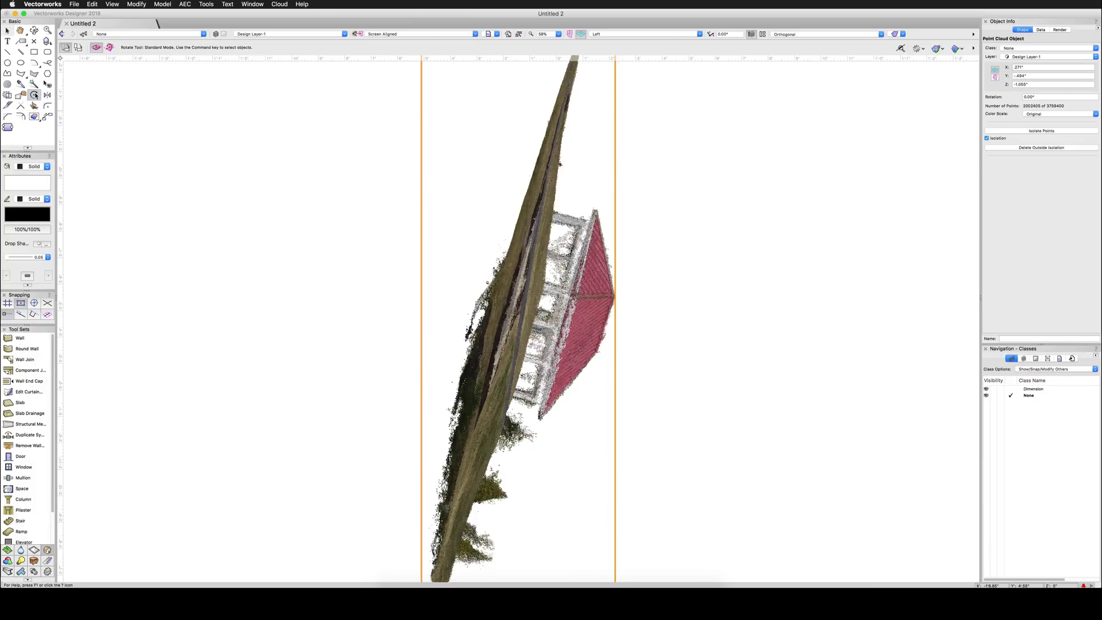
pyautogui.click(388, 34)
pyautogui.click(390, 76)
# Make trial rotation picks left of the cloud and at the house corner, keeping the working plane Automatic.
pyautogui.click(414, 343)
pyautogui.moveTo(628, 300); pyautogui.dragTo(663, 305)
pyautogui.click(398, 98)
pyautogui.moveTo(417, 100); pyautogui.dragTo(533, 159)
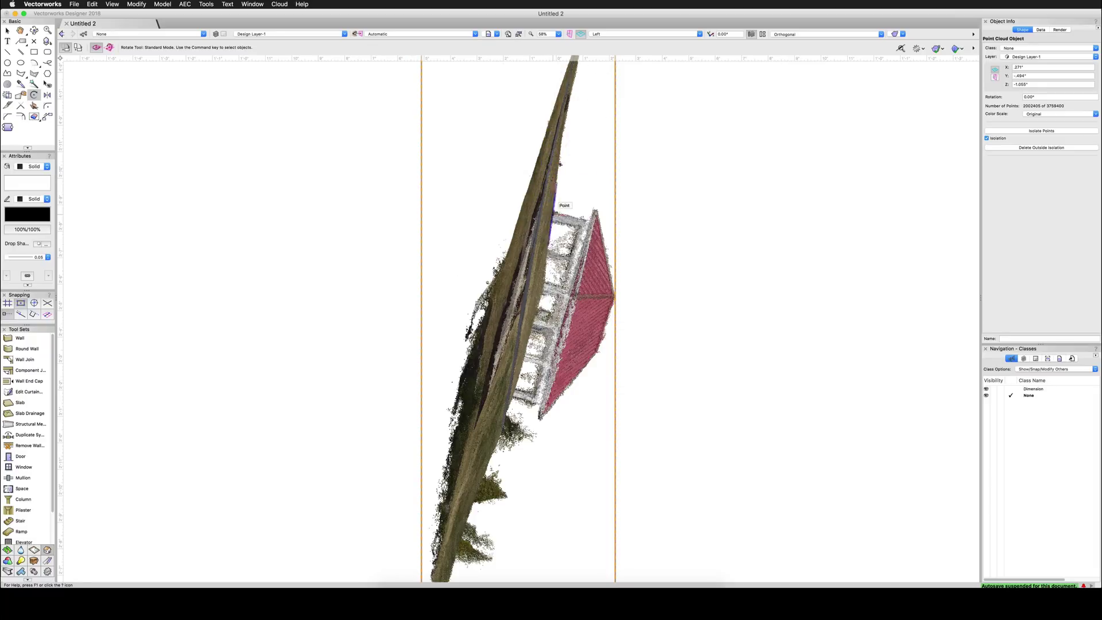
pyautogui.moveTo(561, 231); pyautogui.dragTo(579, 221)
pyautogui.click(595, 210)
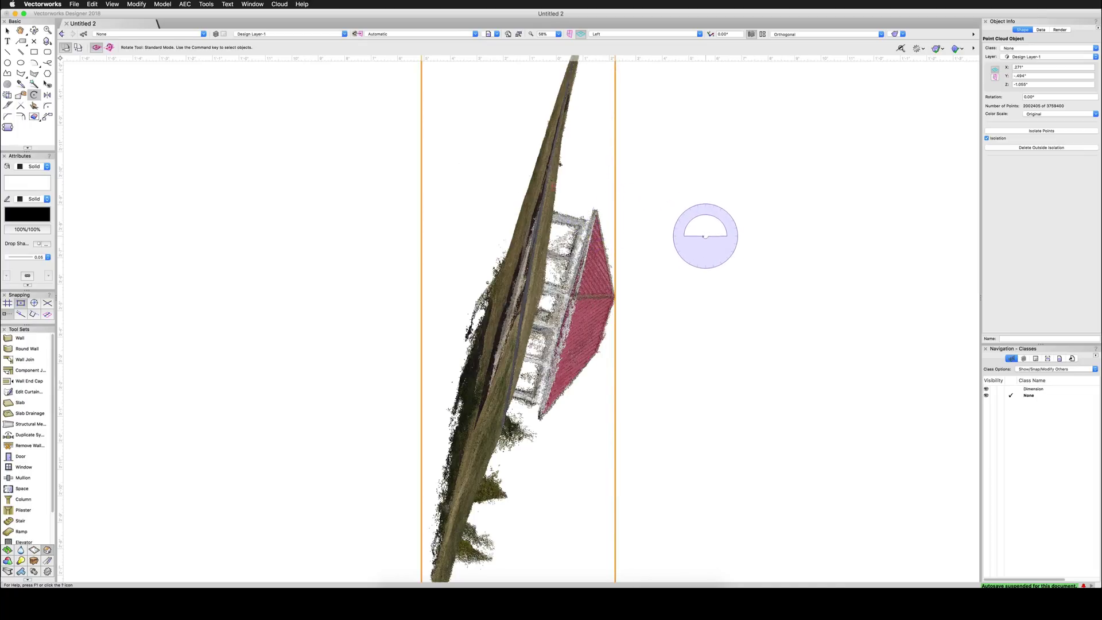
pyautogui.click(373, 34)
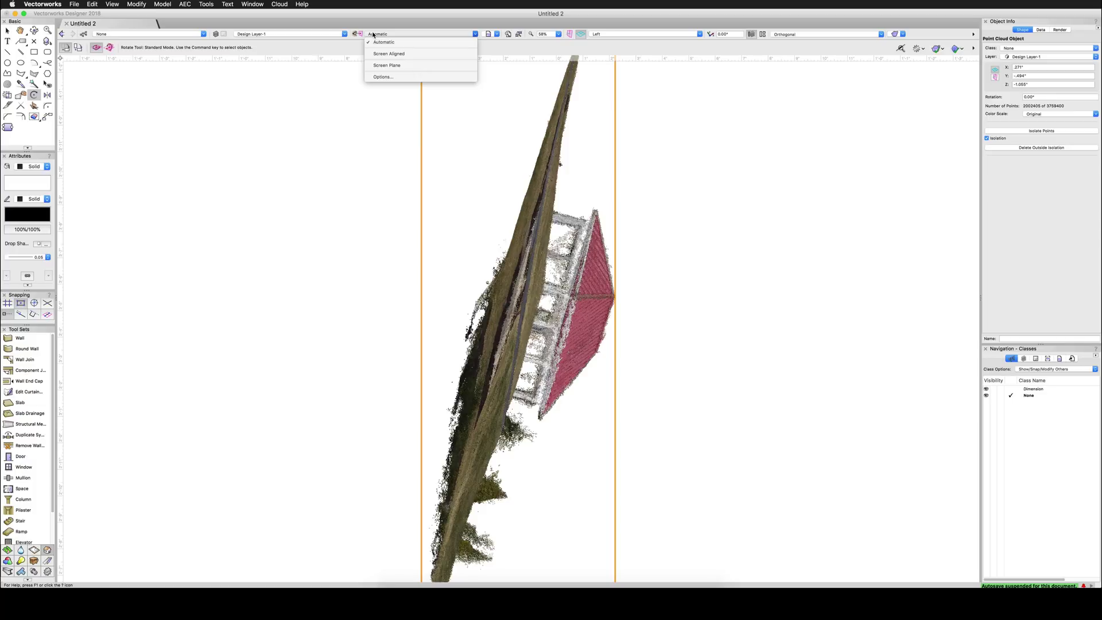
pyautogui.click(381, 54)
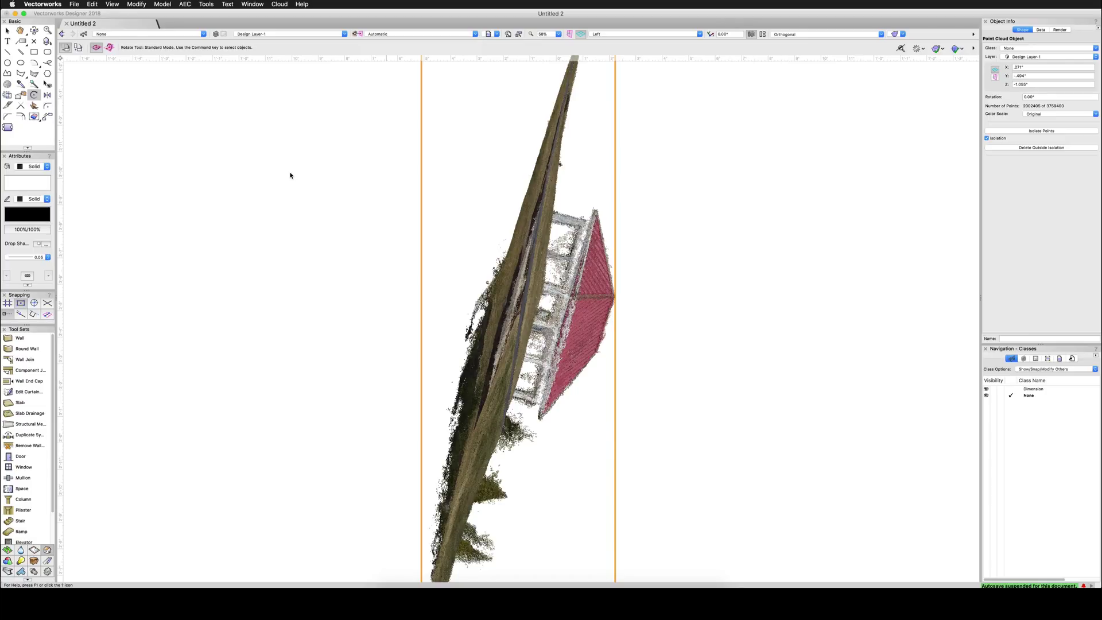
# Set the working plane to Screen Plane and view the cloud from the front.
pyautogui.click(416, 34)
pyautogui.click(398, 40)
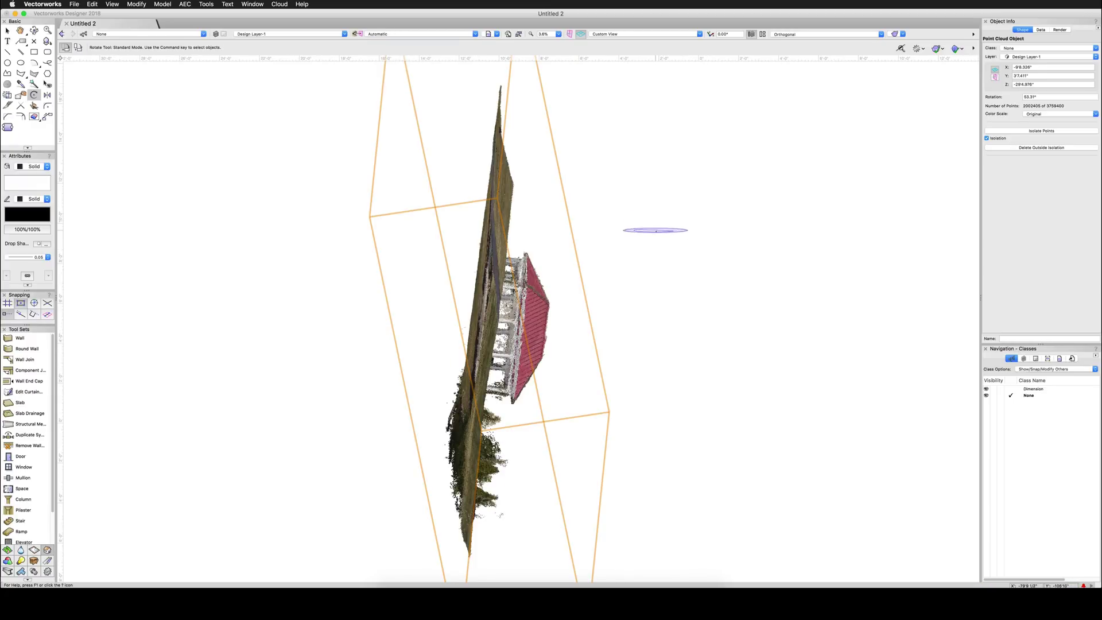
pyautogui.click(412, 34)
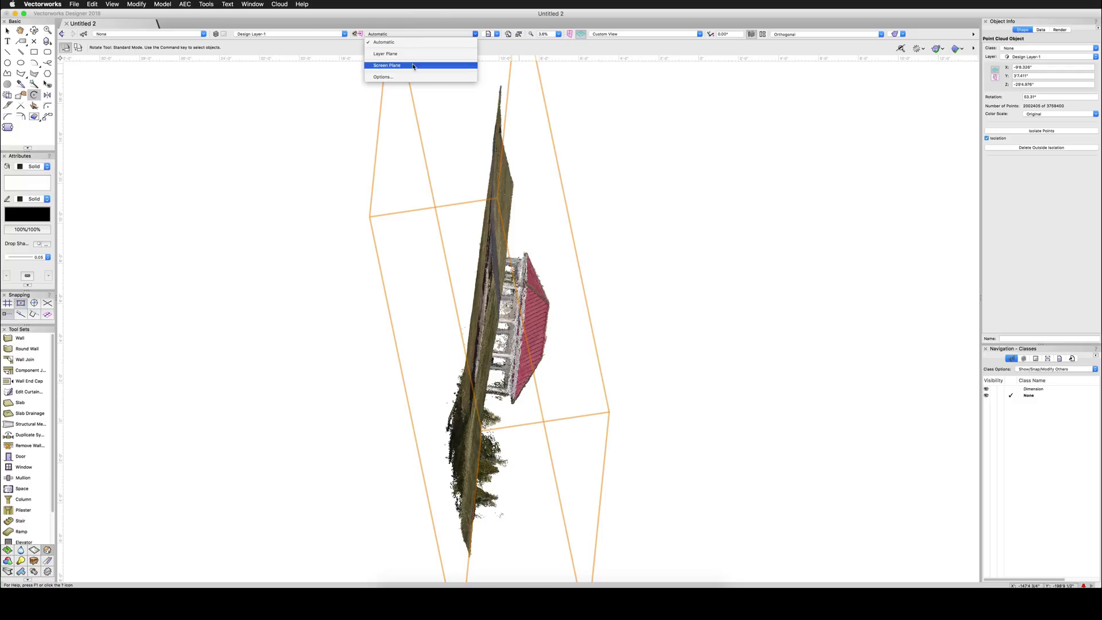
pyautogui.click(413, 66)
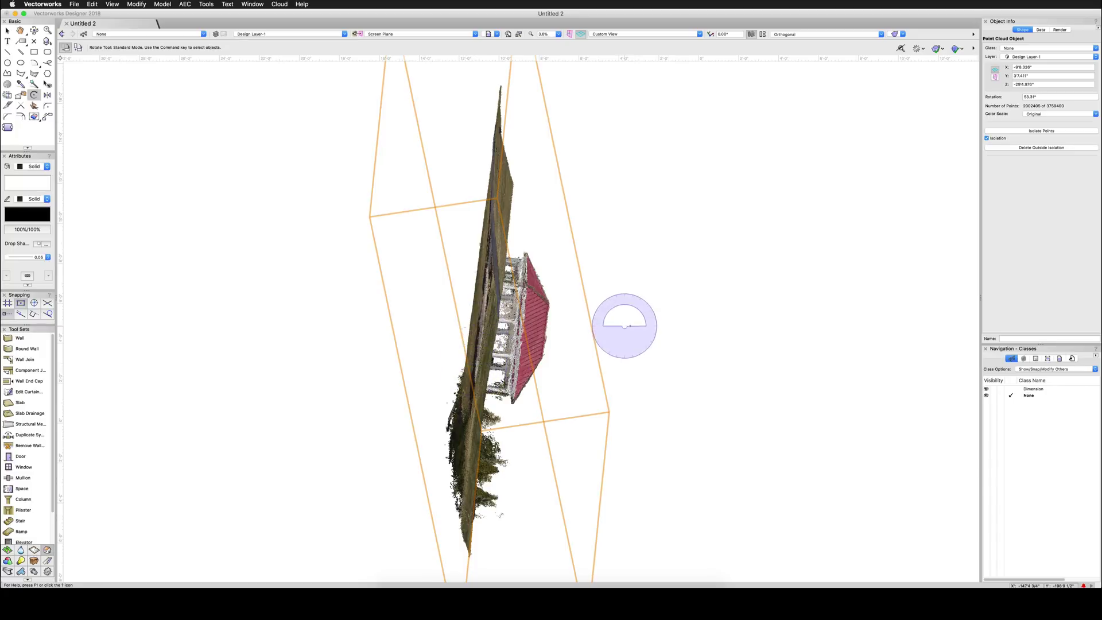
pyautogui.press('2')
pyautogui.press('5')
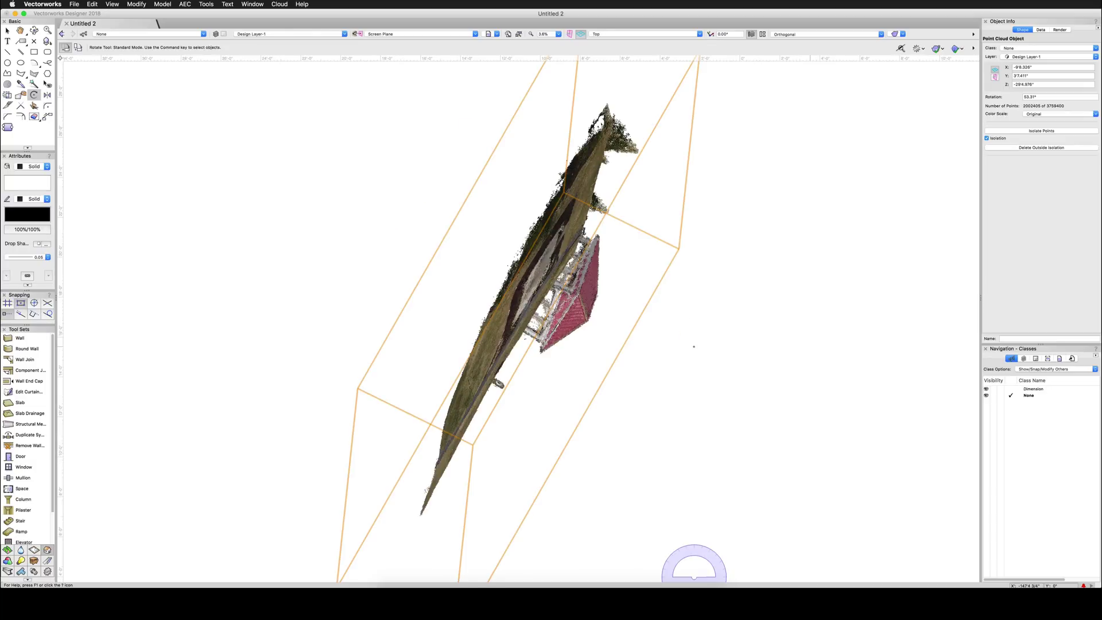
pyautogui.press('2')
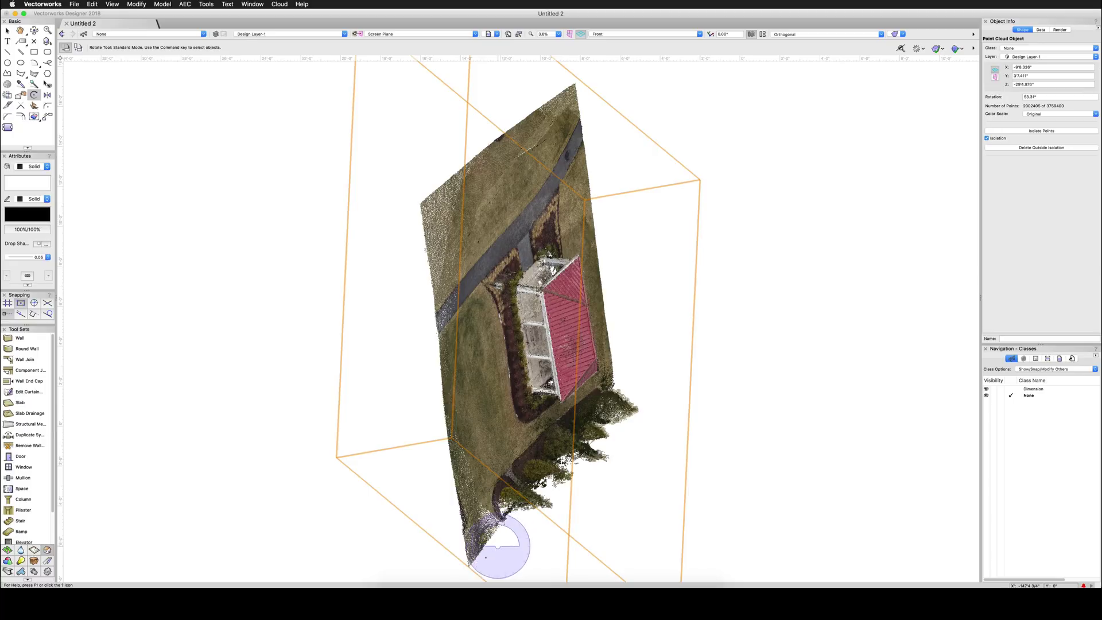
# Rotate the cloud in Front view, then by 22.98° in Left view to level it.
pyautogui.click(420, 204)
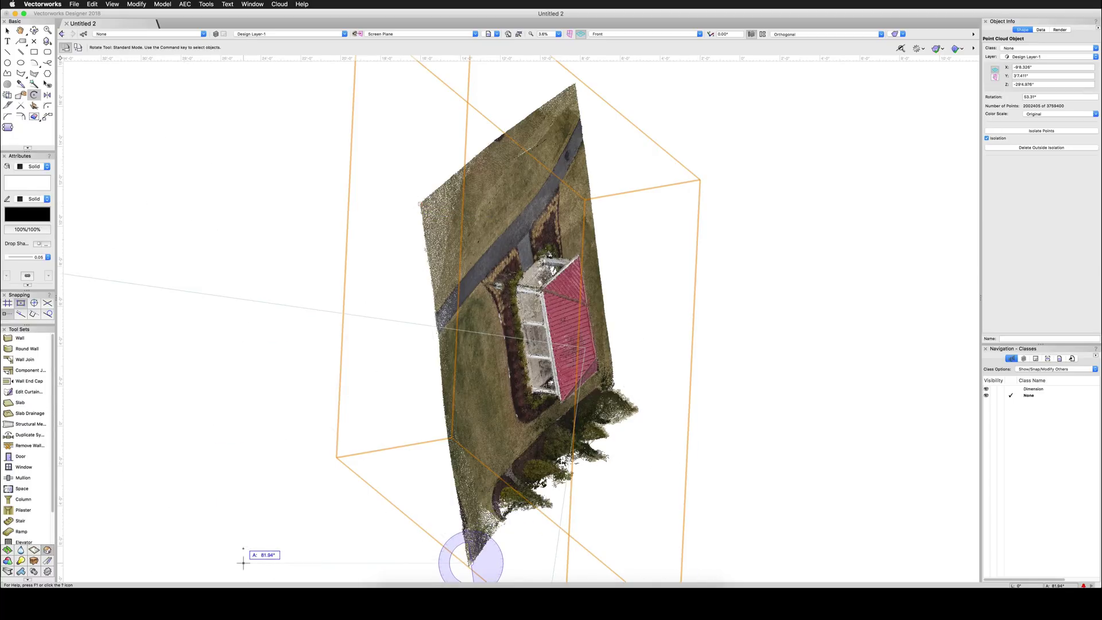
pyautogui.click(471, 559)
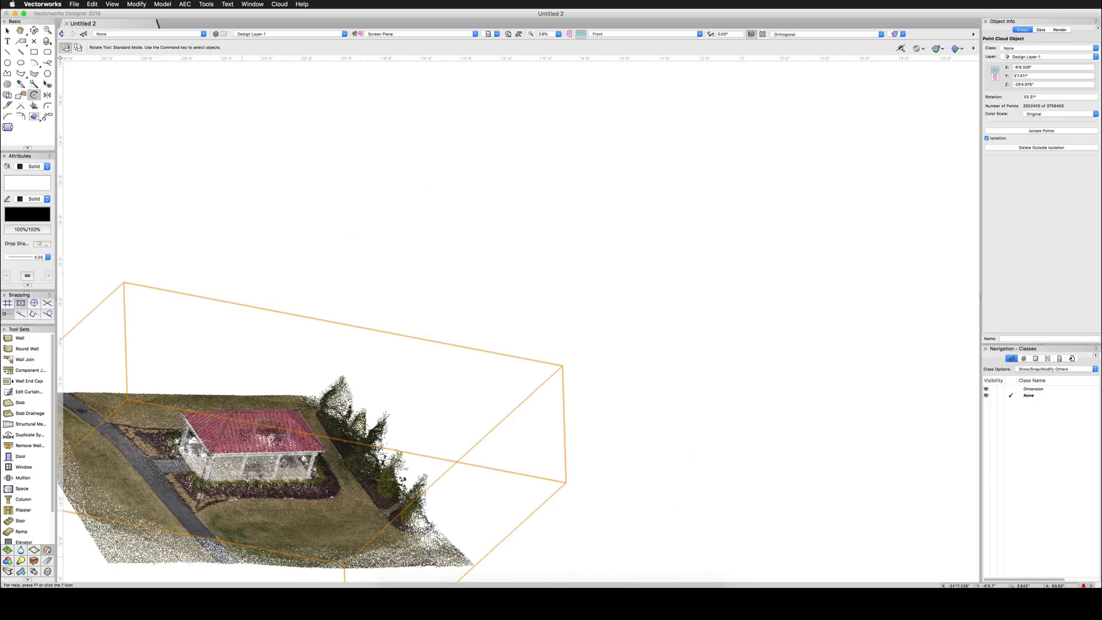
pyautogui.scroll(-3, 793, 396)
pyautogui.press('4')
pyautogui.click(638, 367)
pyautogui.click(399, 266)
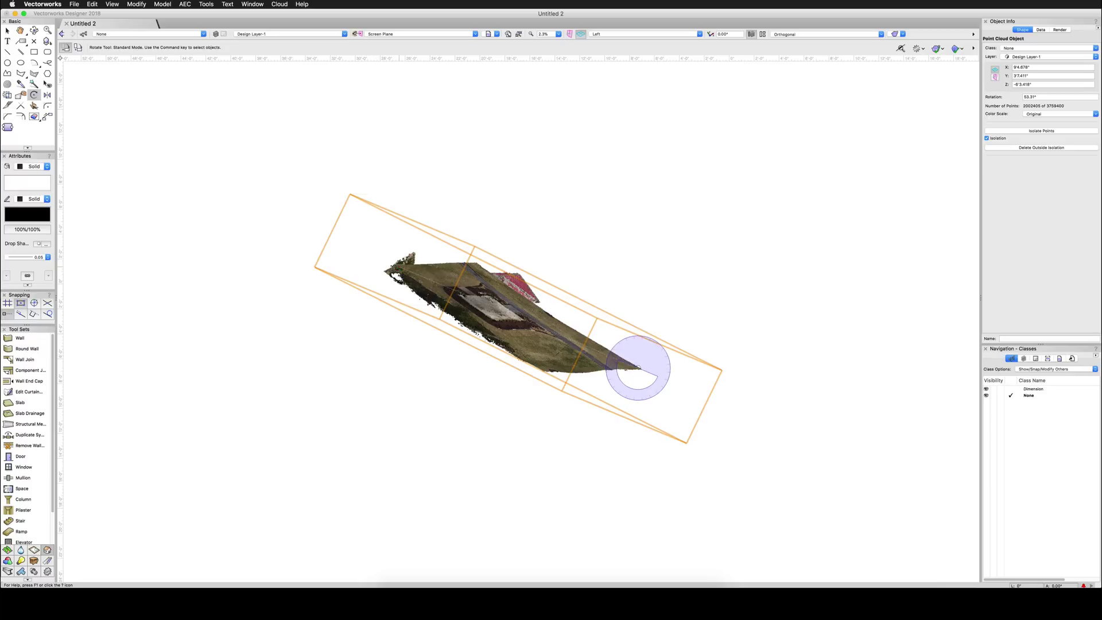
pyautogui.click(325, 364)
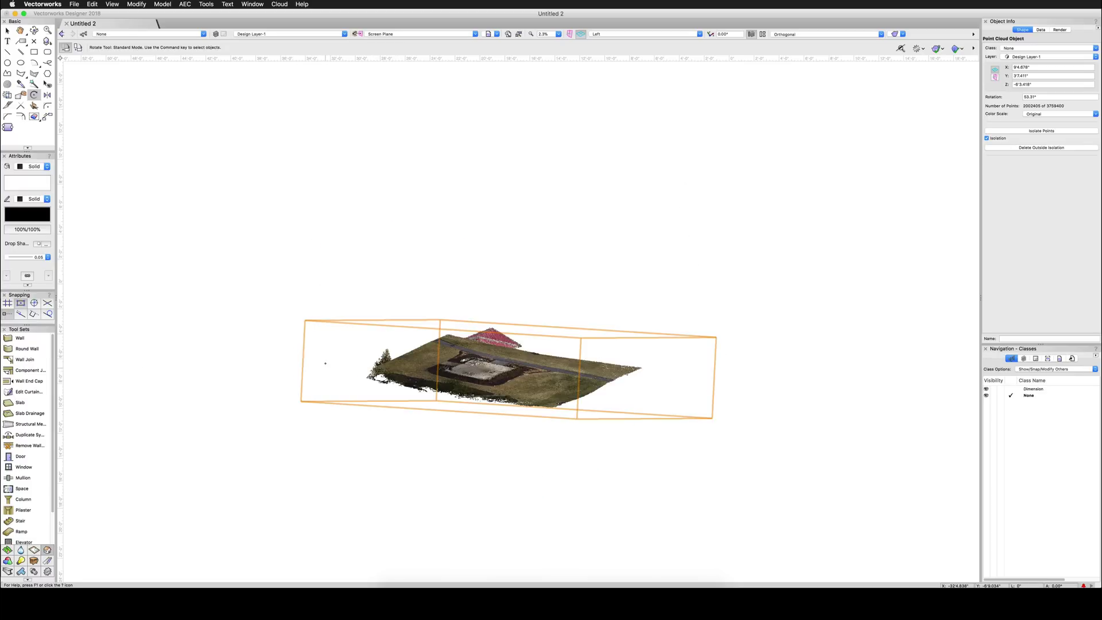
# Try another rotation in Front view, check it in Left Isometric, and undo it.
pyautogui.press('KP_2')
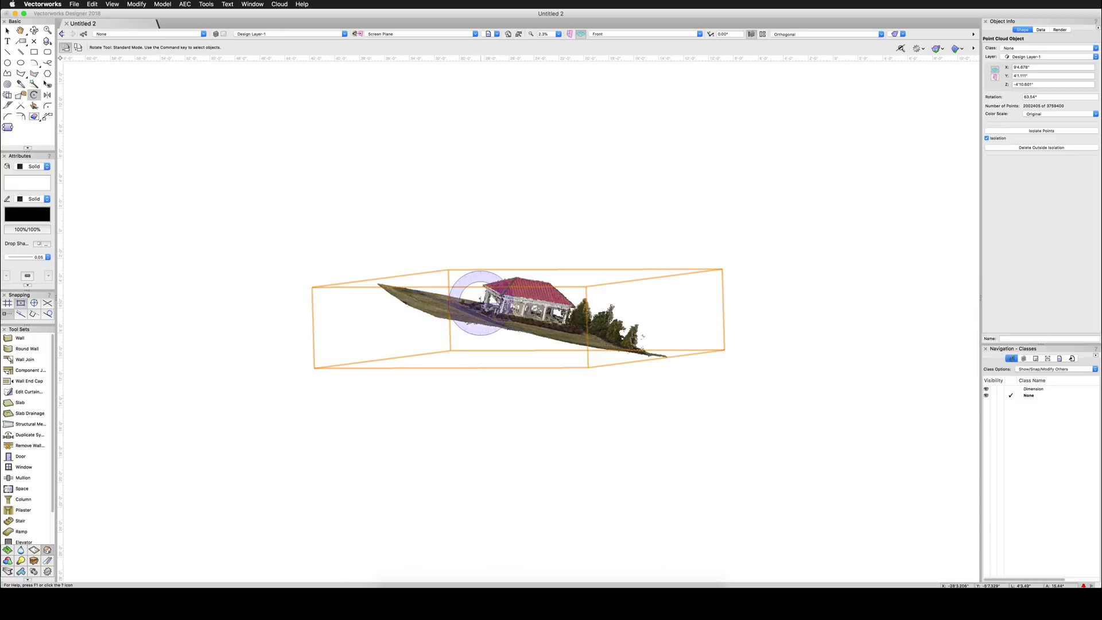
pyautogui.scroll(2, 479, 297)
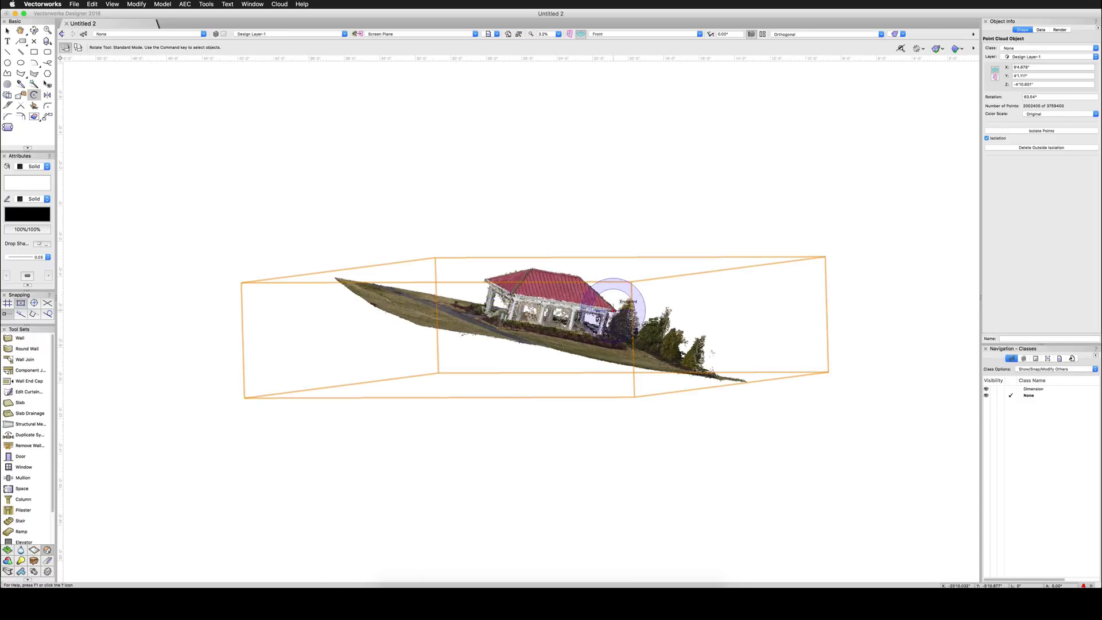
pyautogui.click(393, 309)
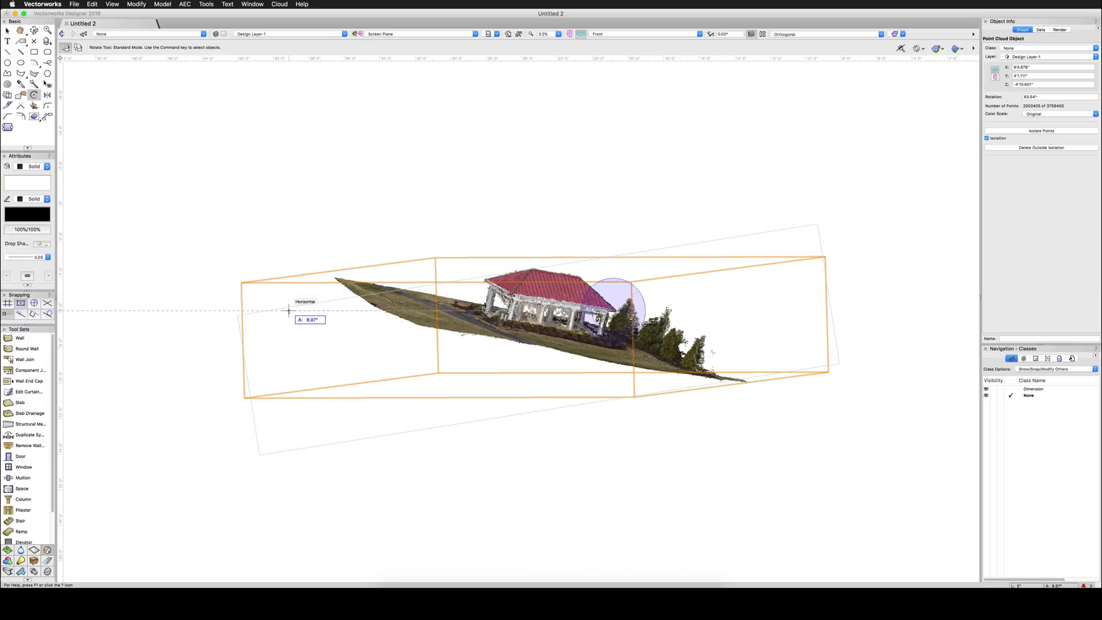
pyautogui.click(613, 309)
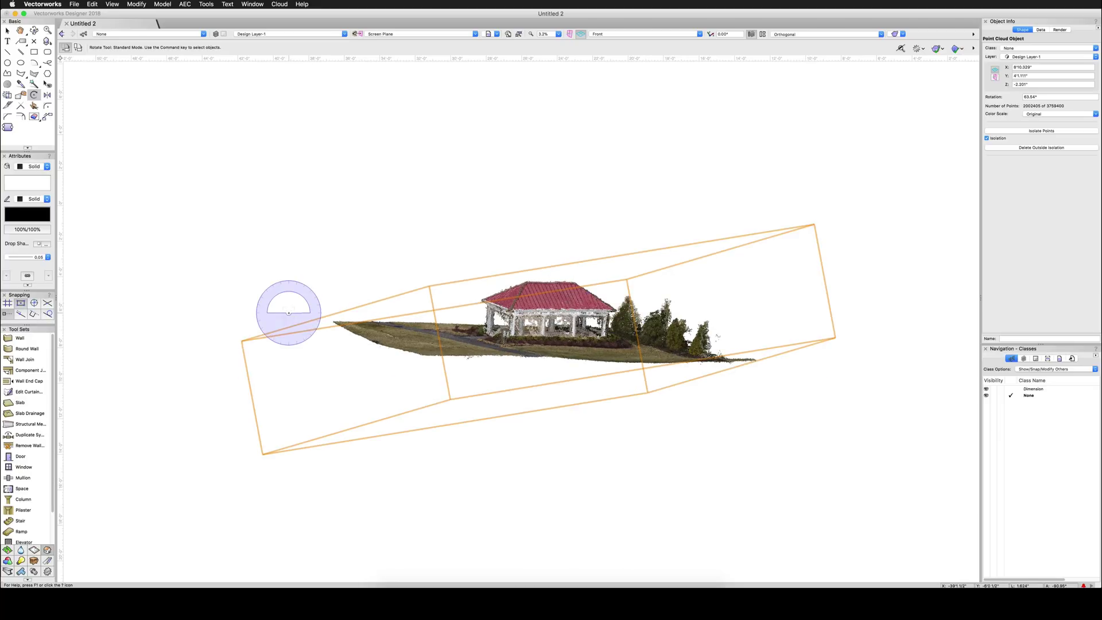
pyautogui.press('KP_1')
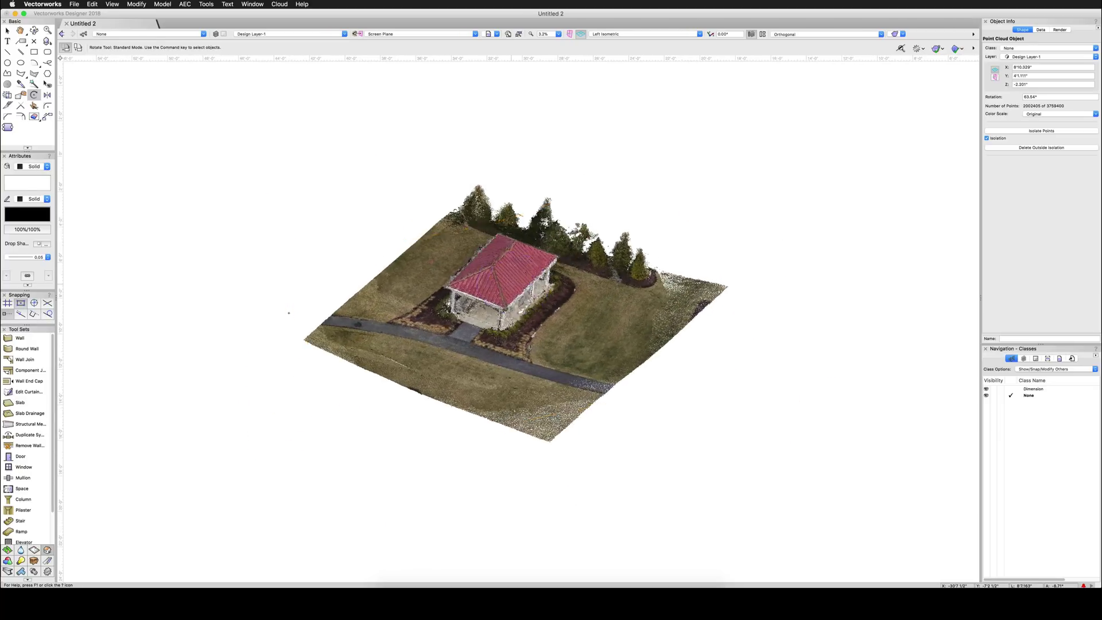
pyautogui.press('super+z')
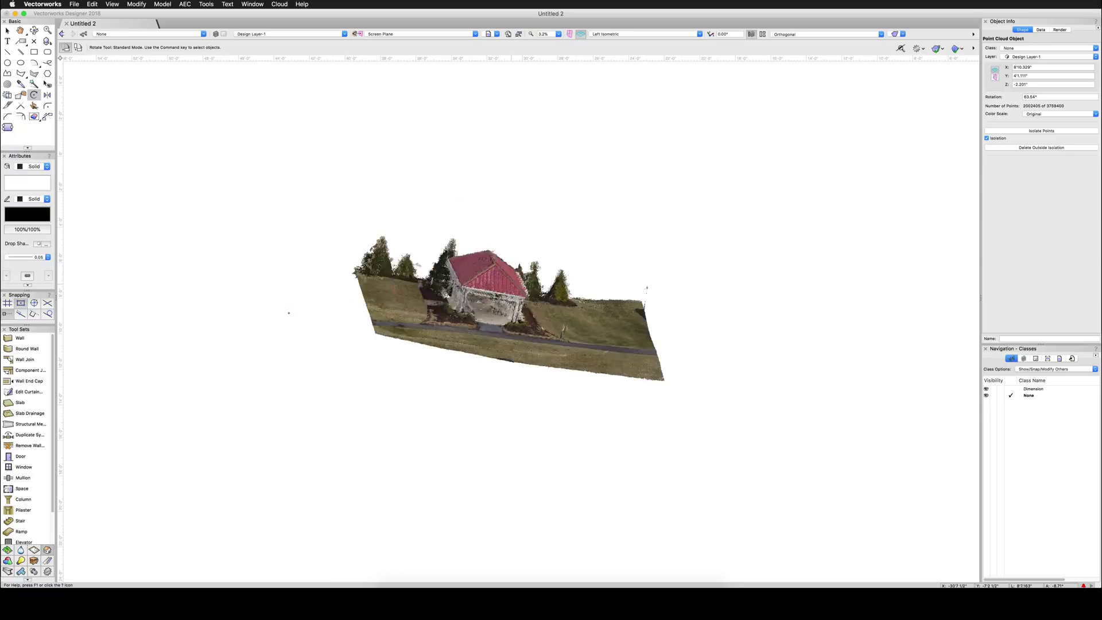
# Rotate the cloud in Left view to level the ground, then check it from the Right side.
pyautogui.press('KP_4')
pyautogui.click(707, 334)
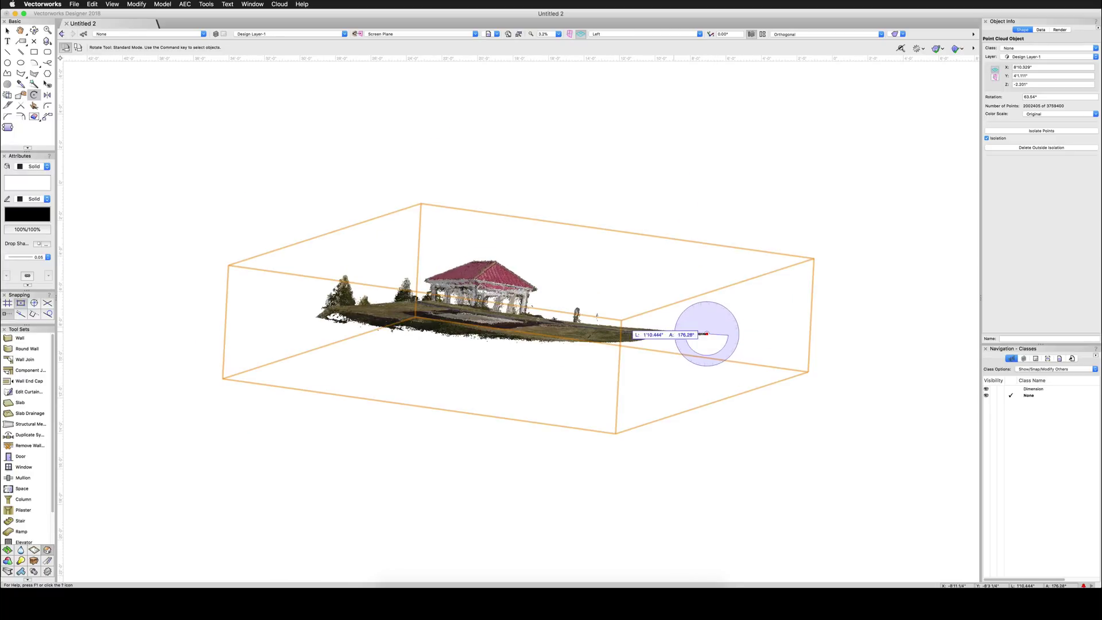
pyautogui.click(438, 303)
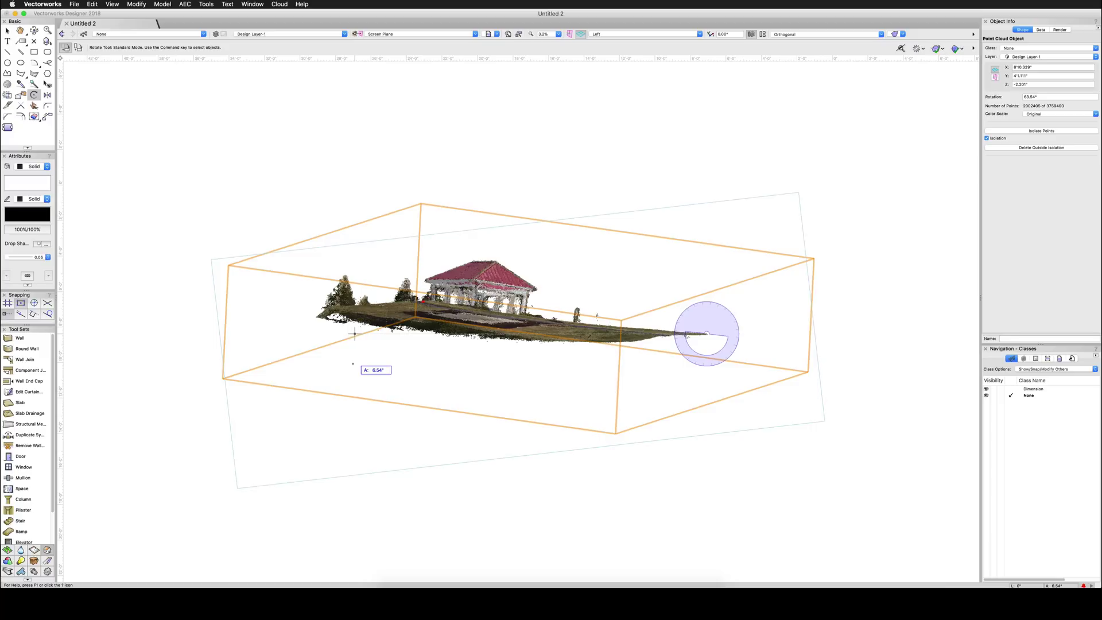
pyautogui.click(382, 403)
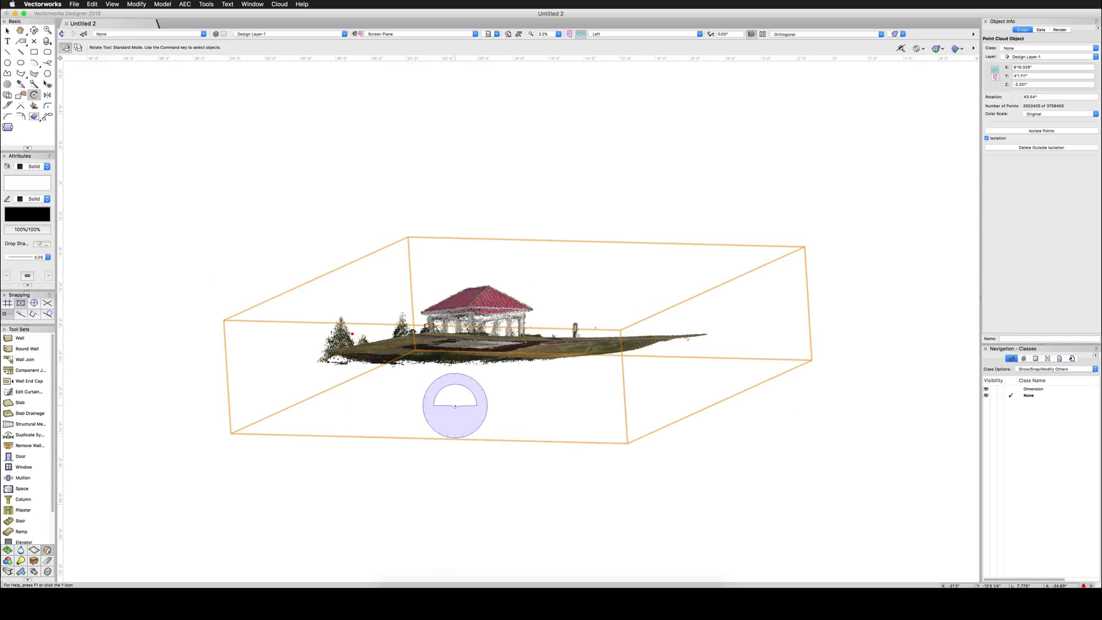
pyautogui.press('KP_6')
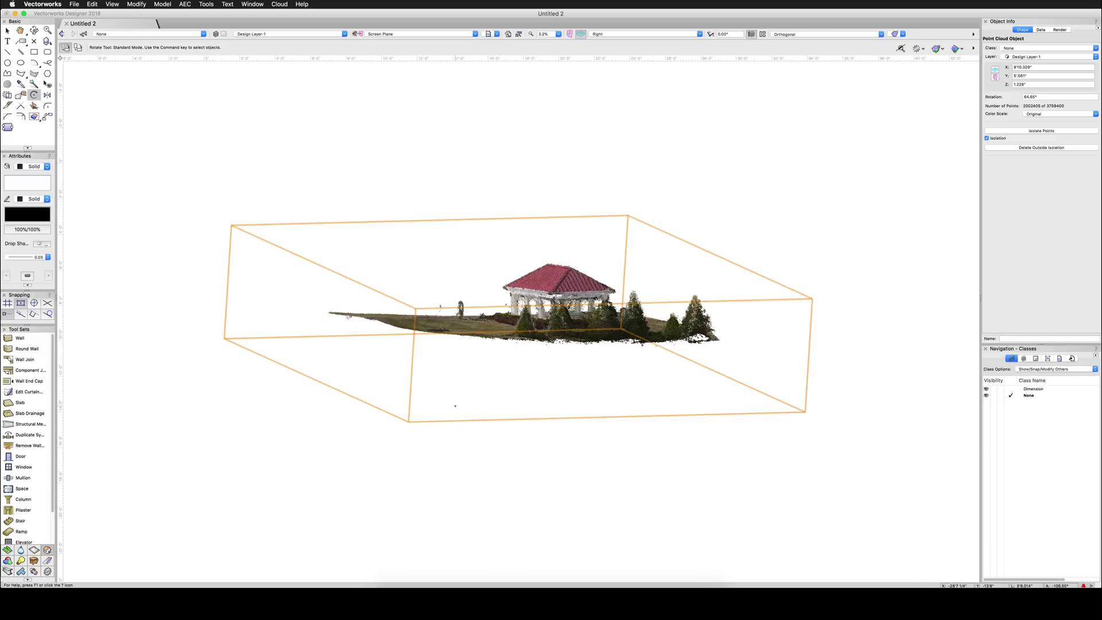
# Commit the plan rotation from Top view, then tilt the cloud level in the Front elevation.
pyautogui.press('KP_0')
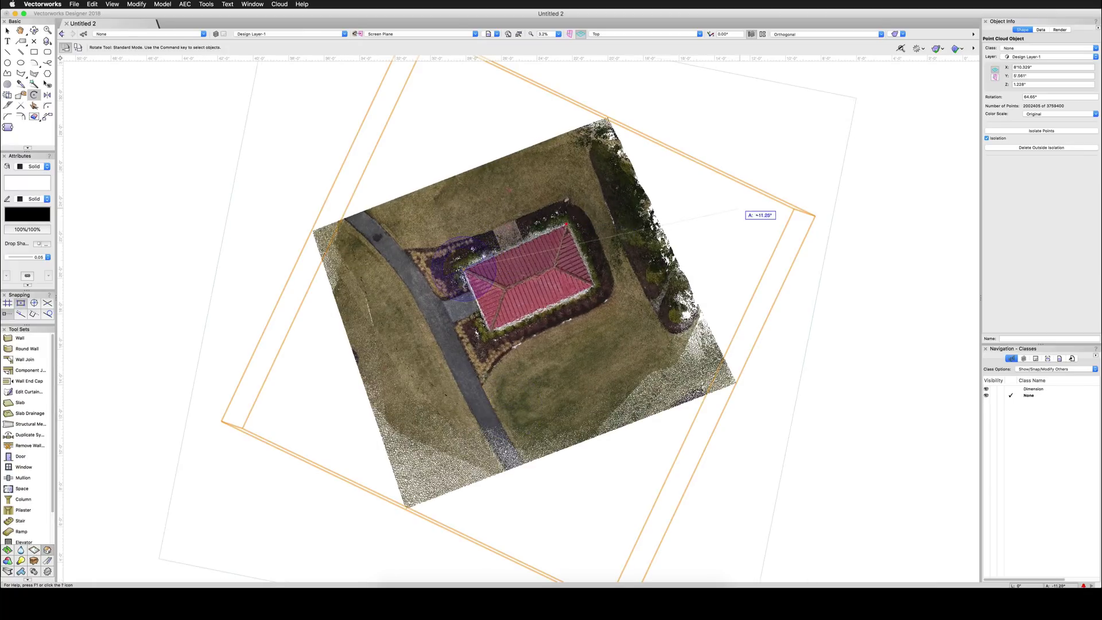
pyautogui.click(806, 271)
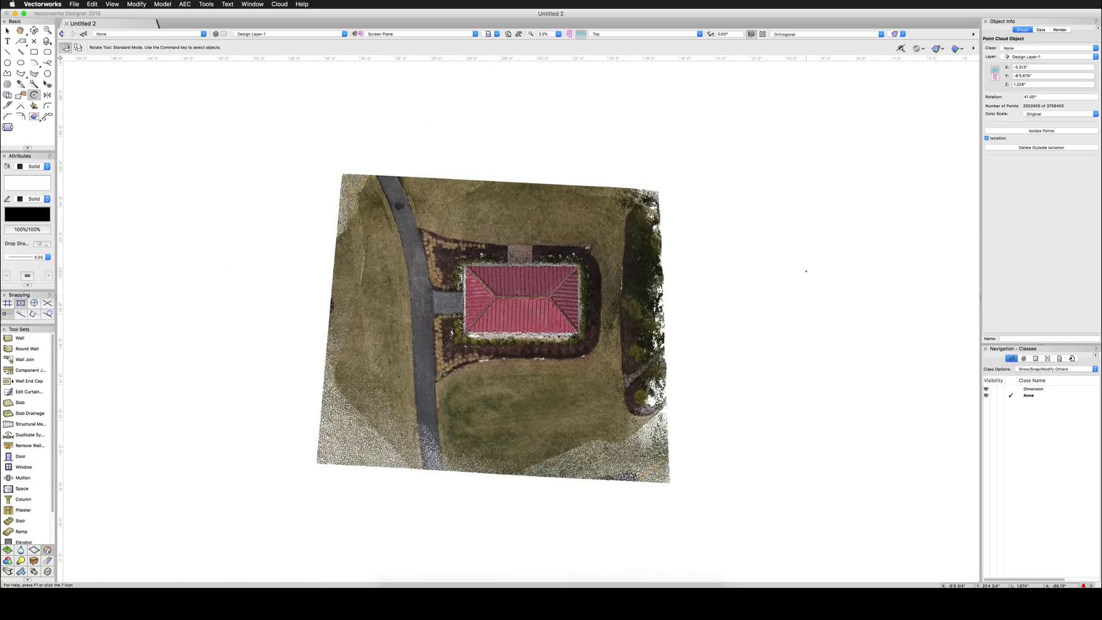
pyautogui.press('2')
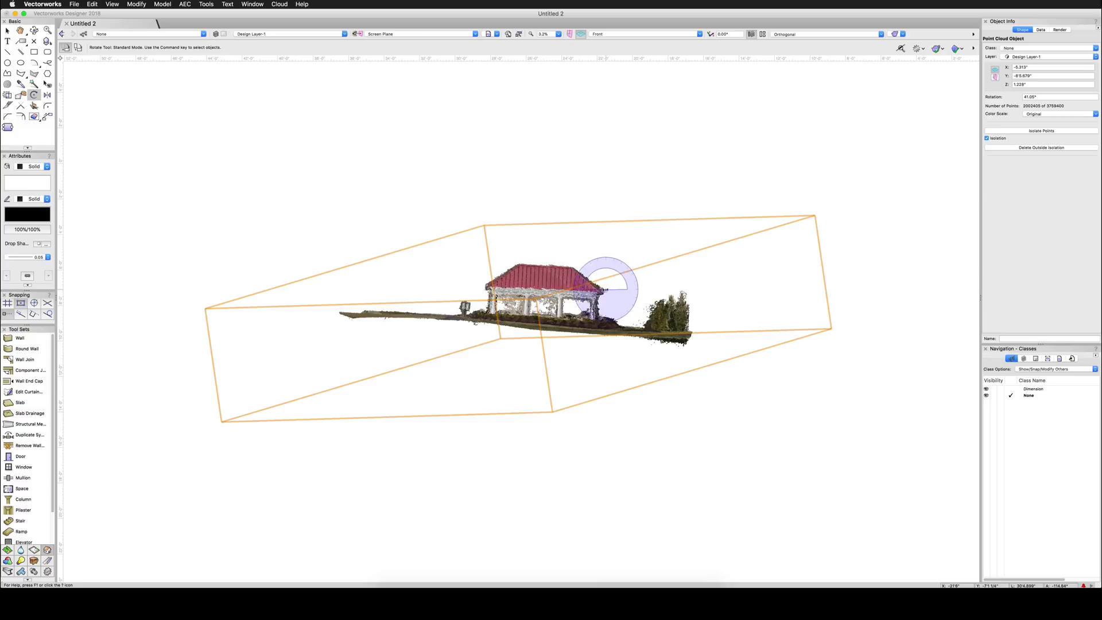
pyautogui.click(608, 287)
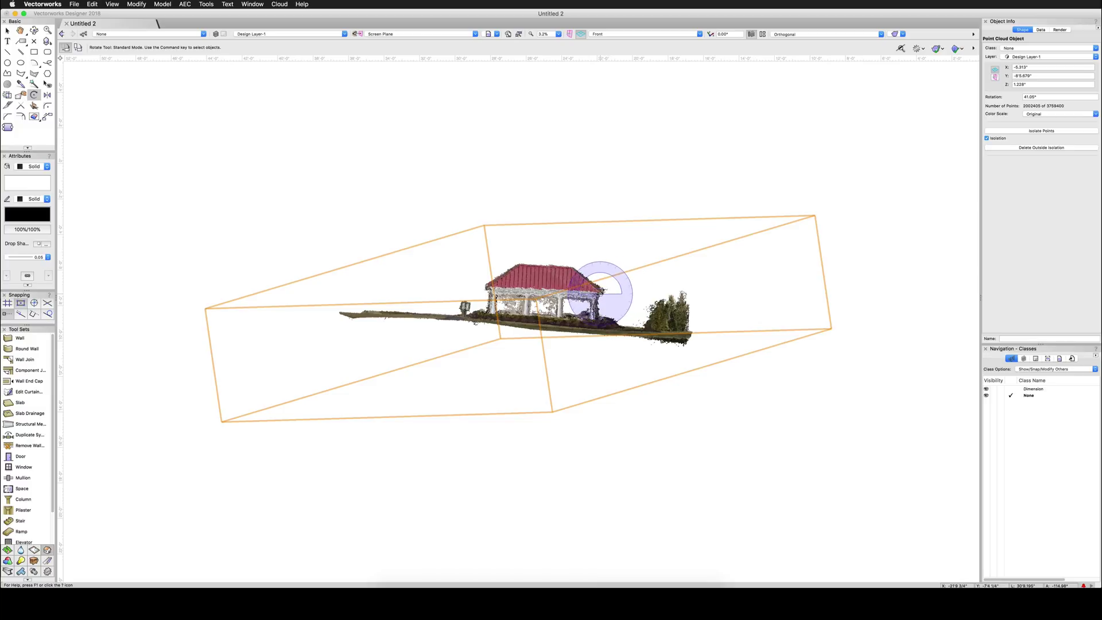
pyautogui.click(489, 283)
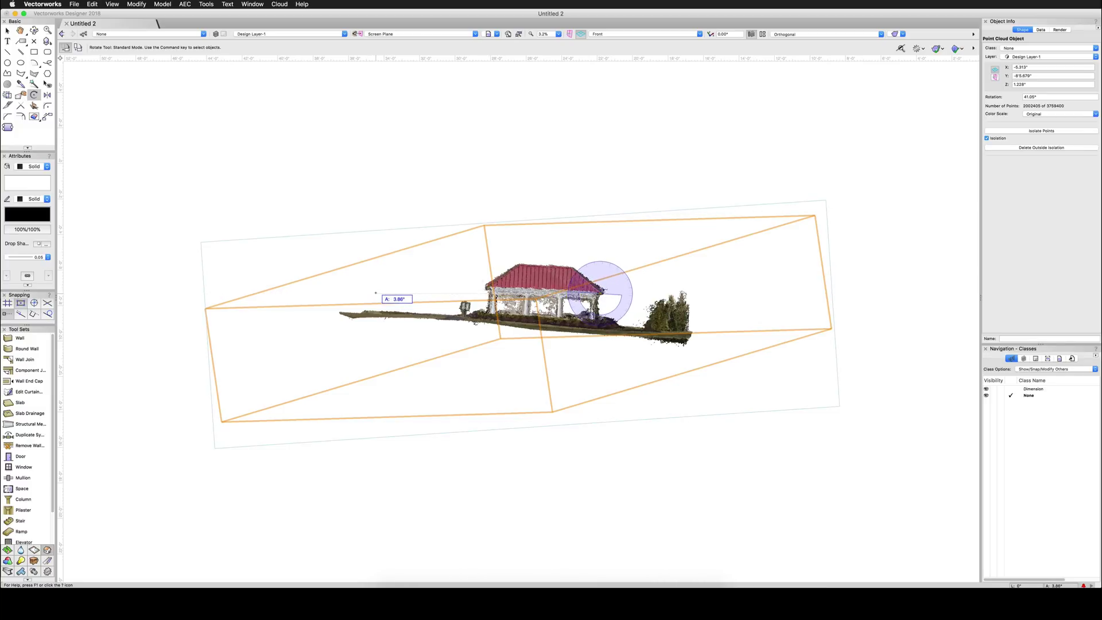
pyautogui.click(376, 293)
# In Left view, rotate the cloud to correct its 1.95° ground tilt.
pyautogui.press('1')
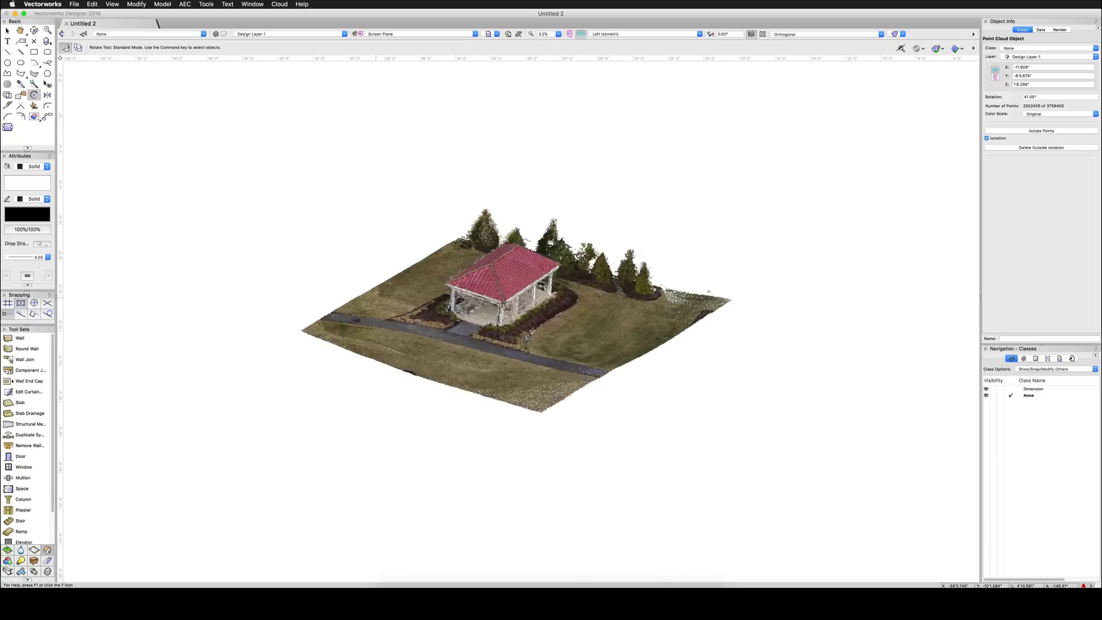
pyautogui.press('4')
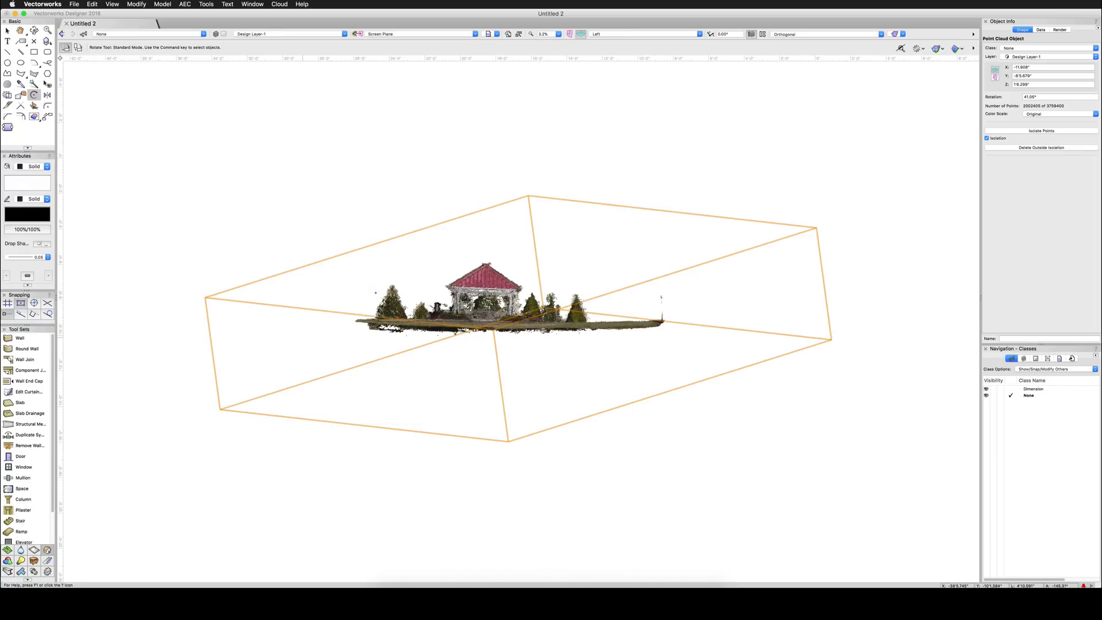
pyautogui.click(446, 285)
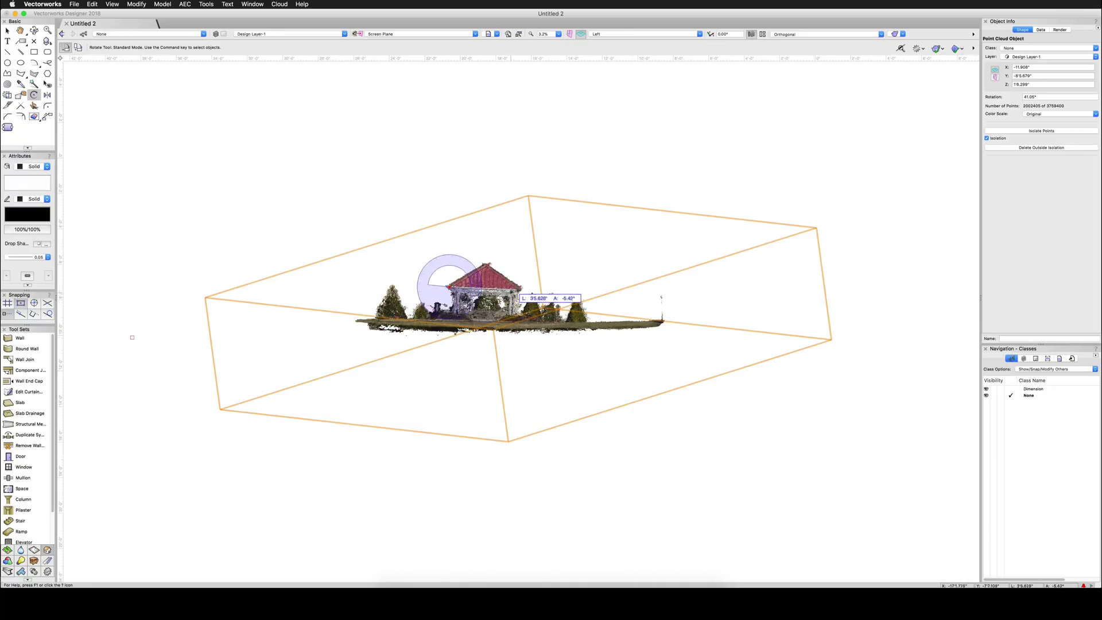
pyautogui.click(540, 290)
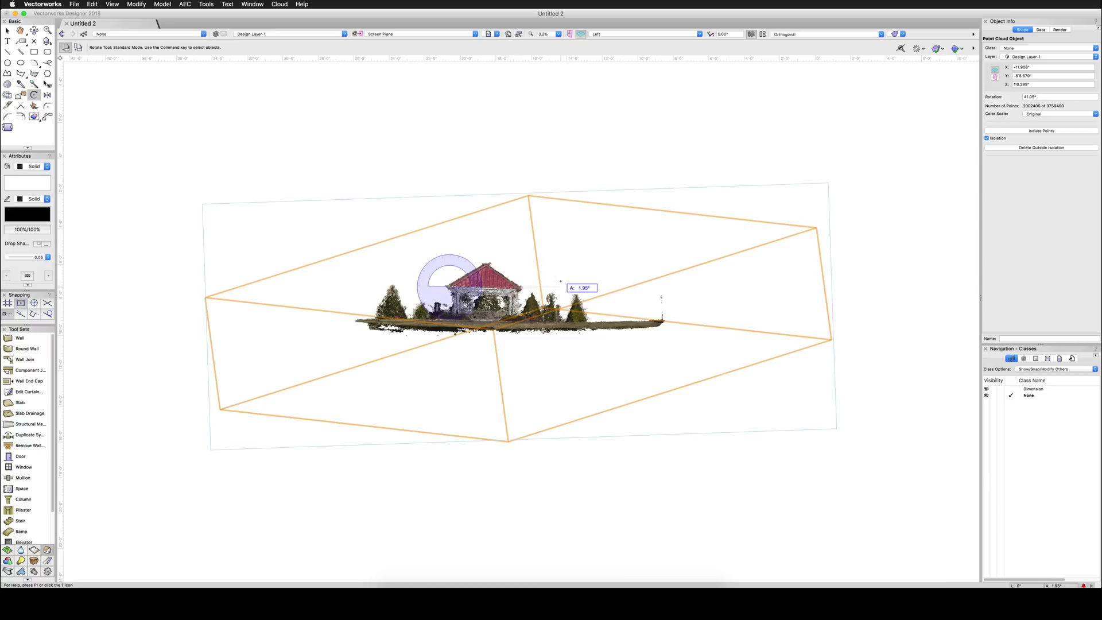
pyautogui.click(560, 281)
# Check the isometric and front views, then turn the cloud 180° in Top view with two Rotate Right commands.
pyautogui.press('3')
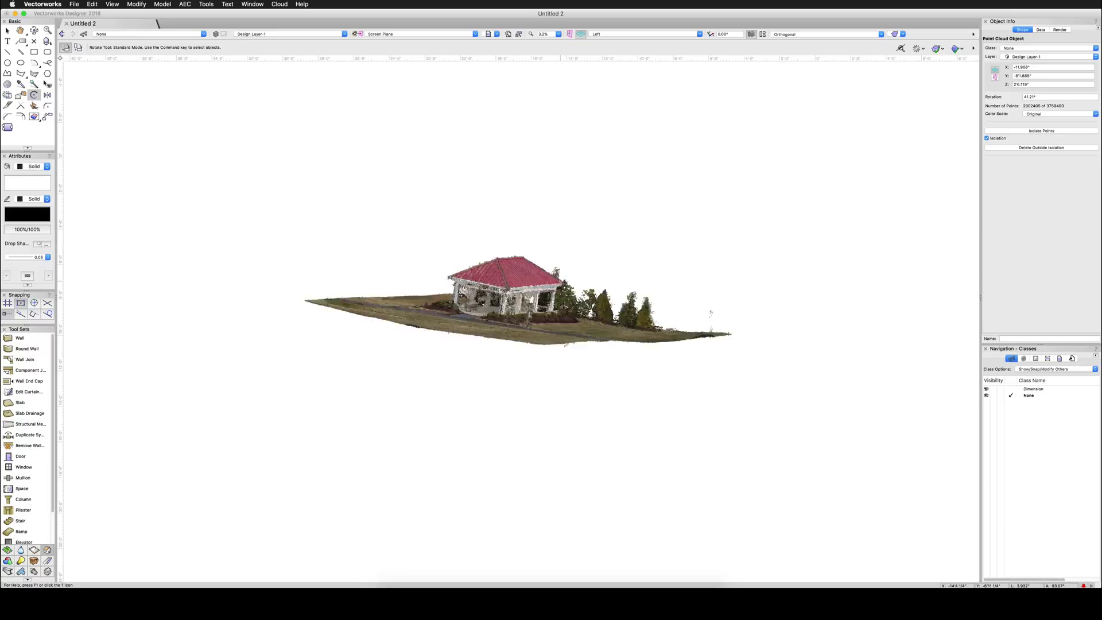
pyautogui.press('2')
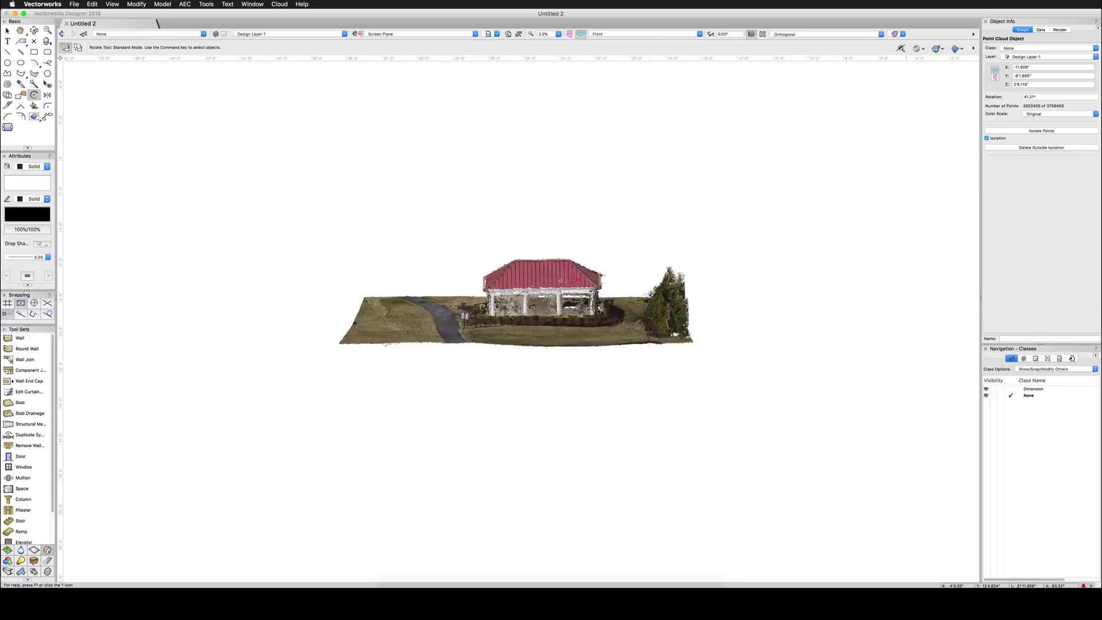
pyautogui.press('1')
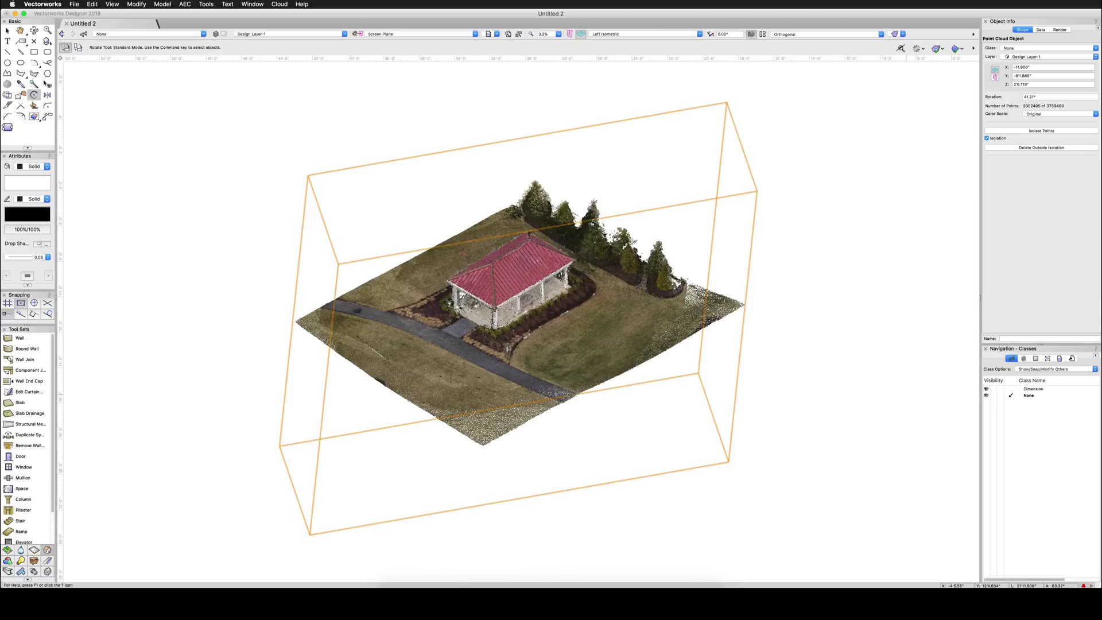
pyautogui.press('5')
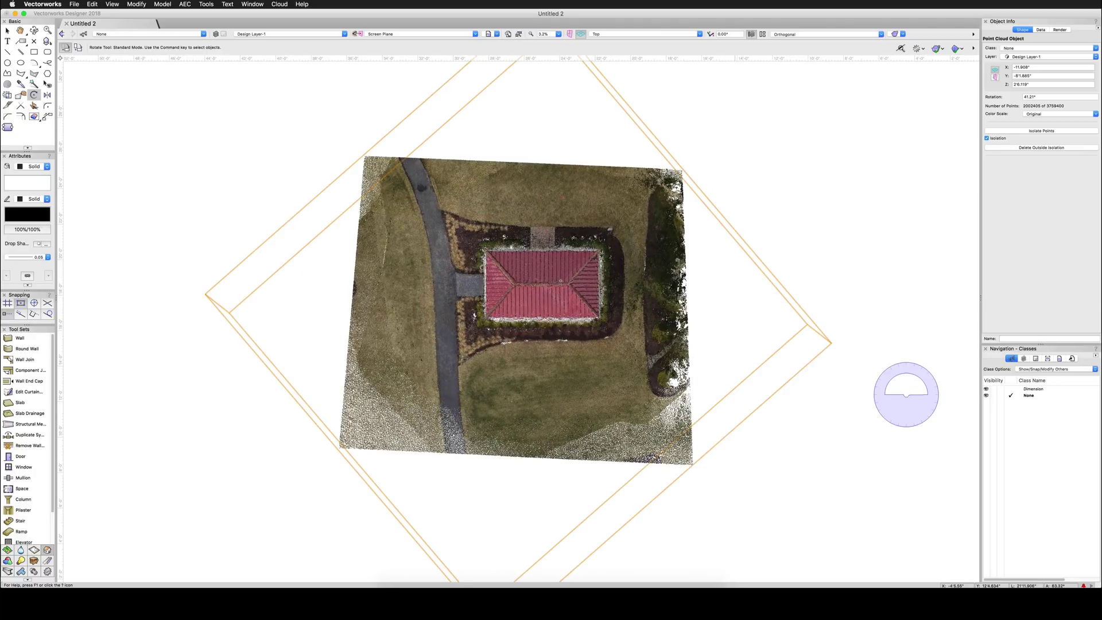
pyautogui.press('super+shift+l')
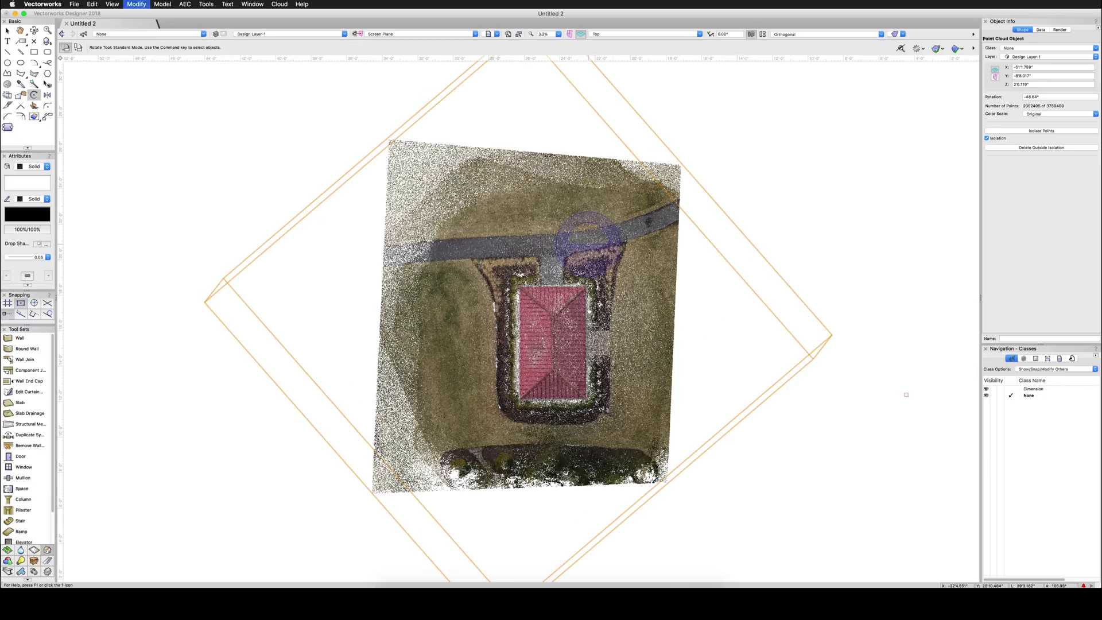
pyautogui.press('super+shift+l')
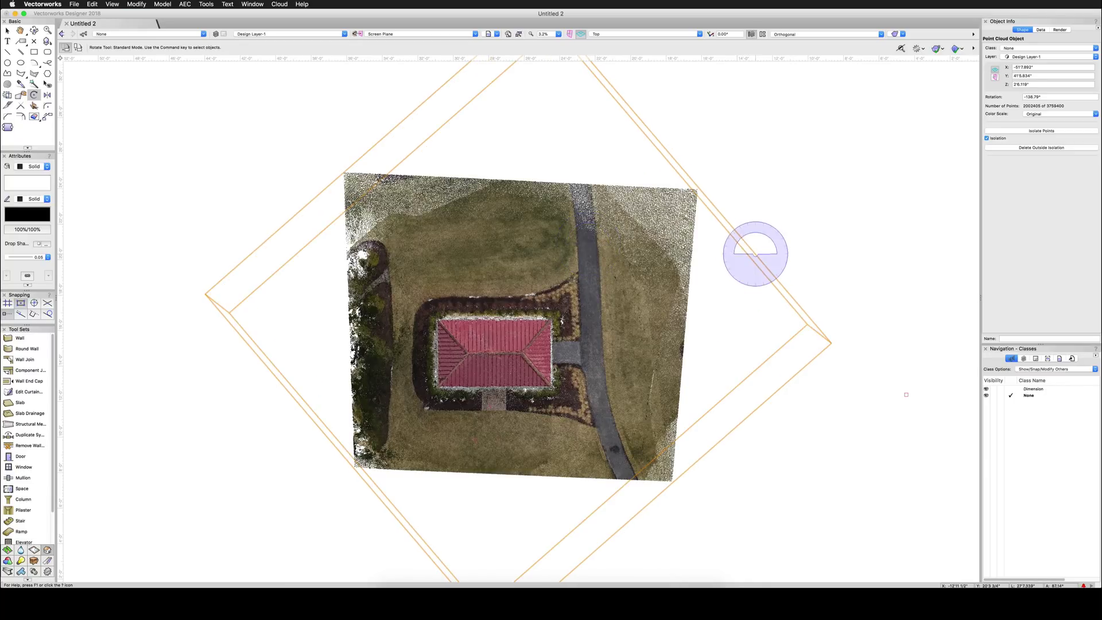
pyautogui.hotkey('shift', 'c')
# Orbit the levelled cloud in 3D, then check it in Front, Left and Back elevations.
pyautogui.moveTo(797, 295); pyautogui.dragTo(237, 252)
pyautogui.press('x')
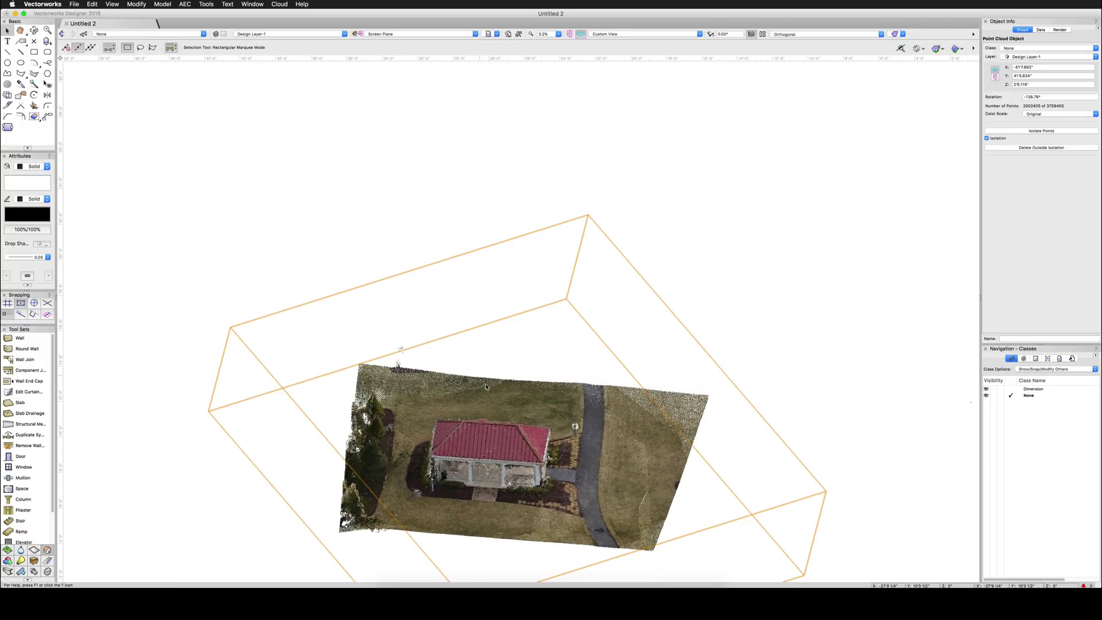
pyautogui.scroll(3, 511, 534)
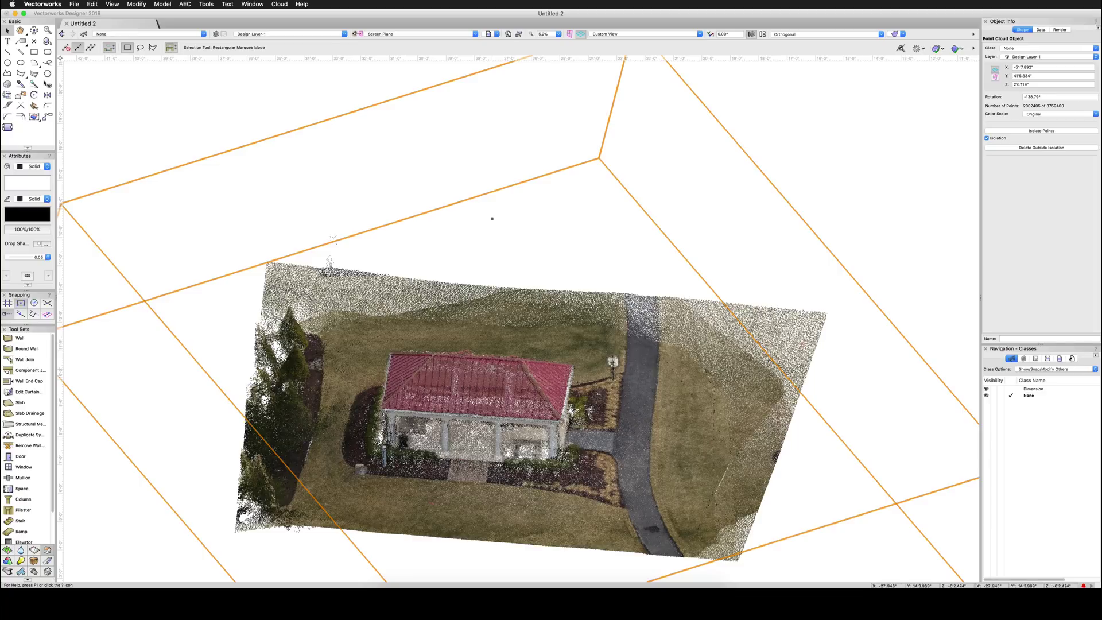
pyautogui.scroll(1, 516, 517)
pyautogui.press('KP_2')
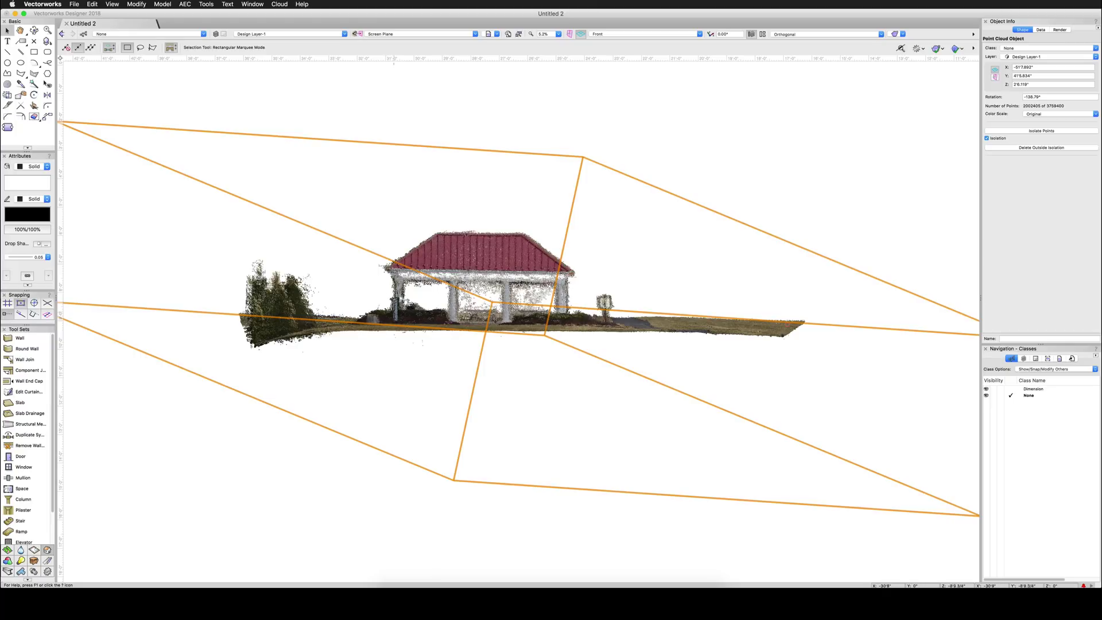
pyautogui.press('KP_4')
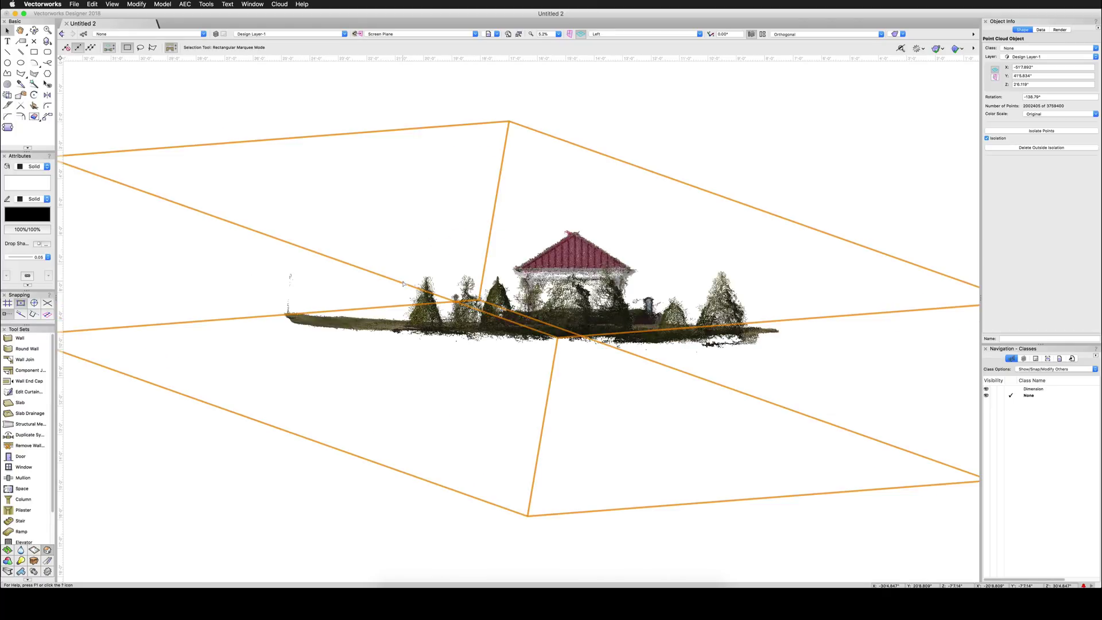
pyautogui.press('KP_8')
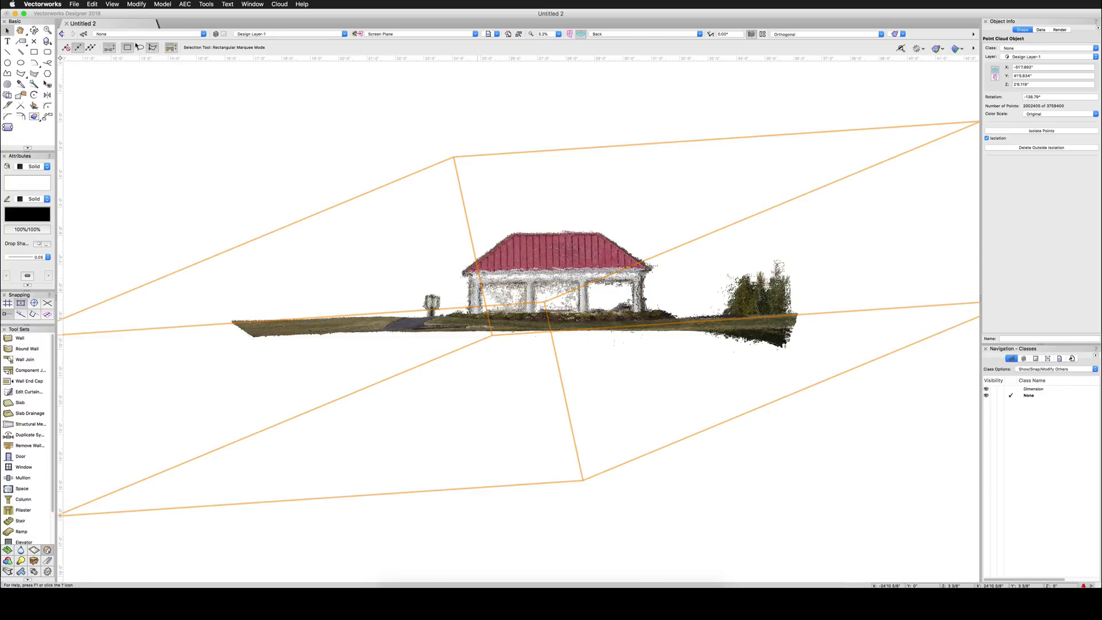
# Scale the cloud symmetrically by distance so the 8'1.945" column height becomes 12'.
pyautogui.click(137, 4)
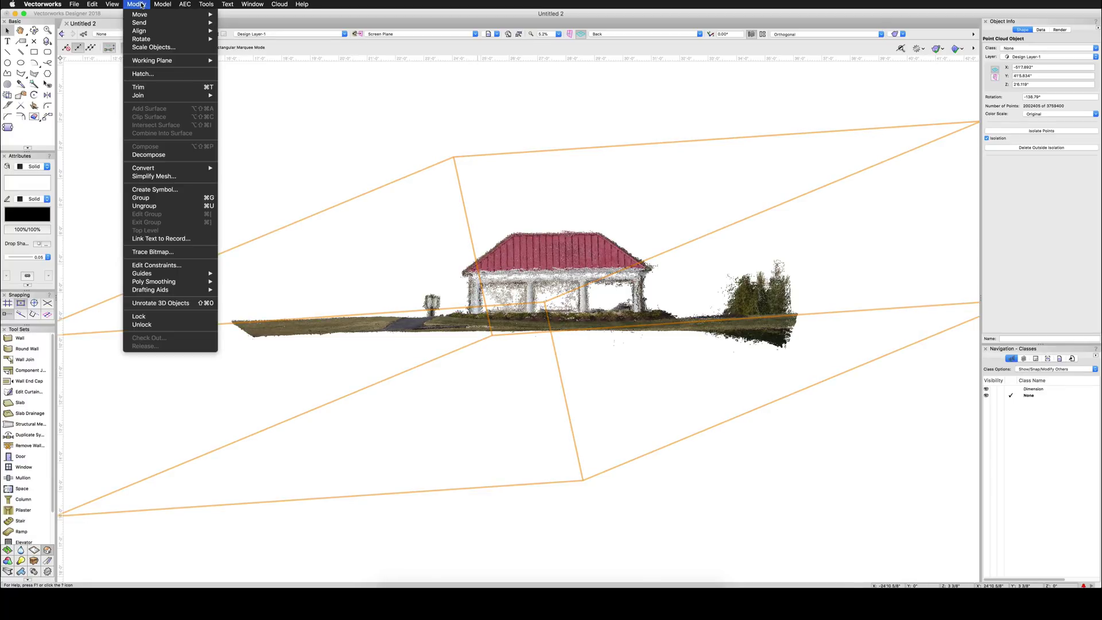
pyautogui.click(168, 49)
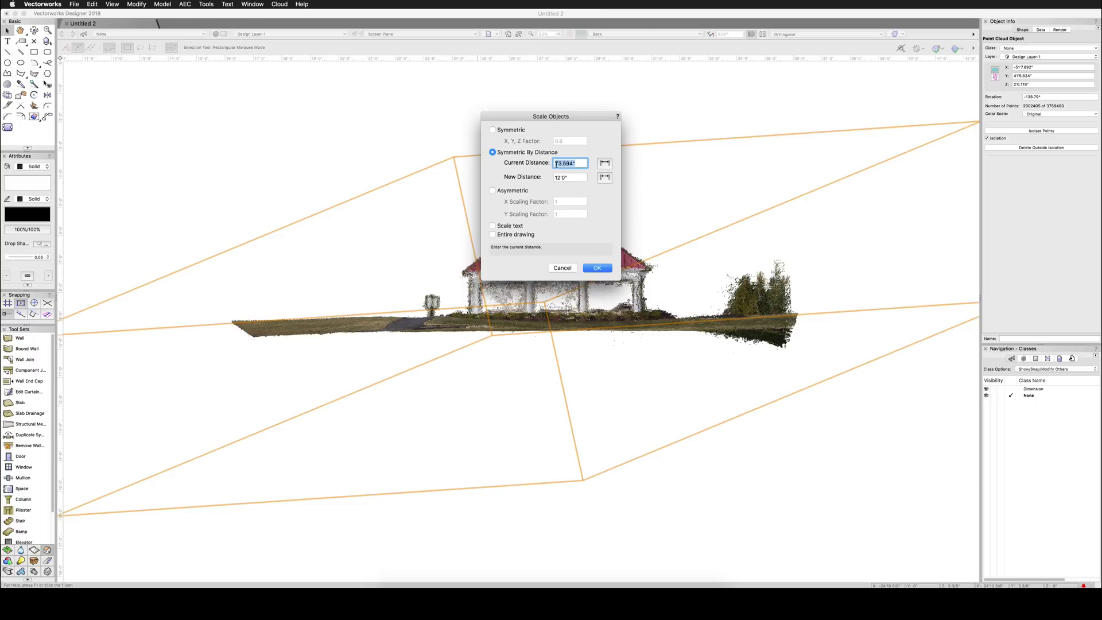
pyautogui.click(605, 164)
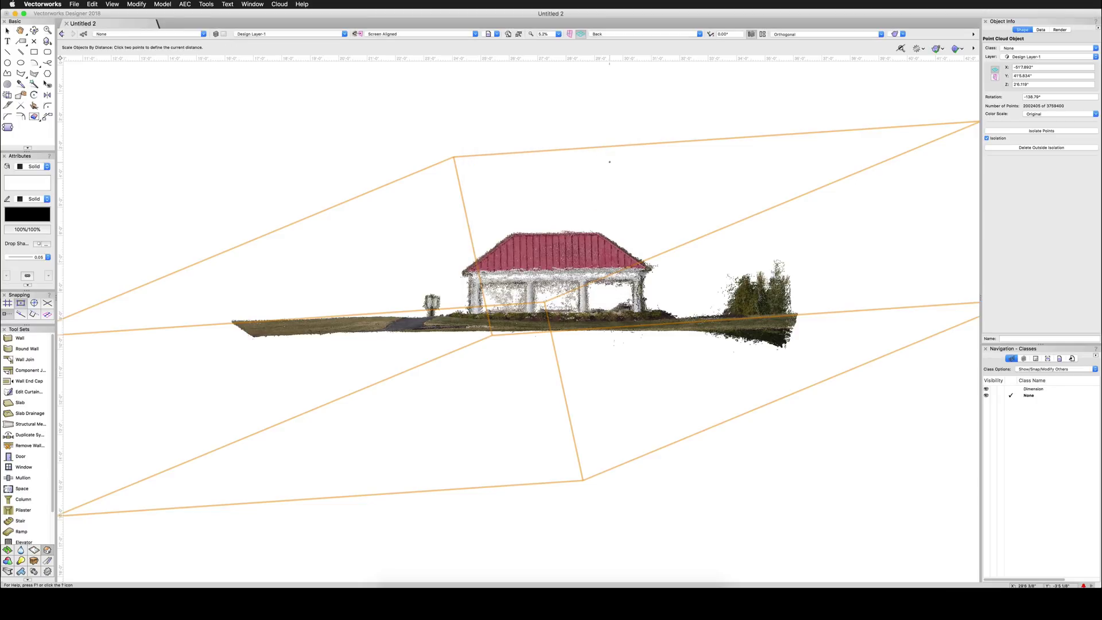
pyautogui.scroll(5, 479, 227)
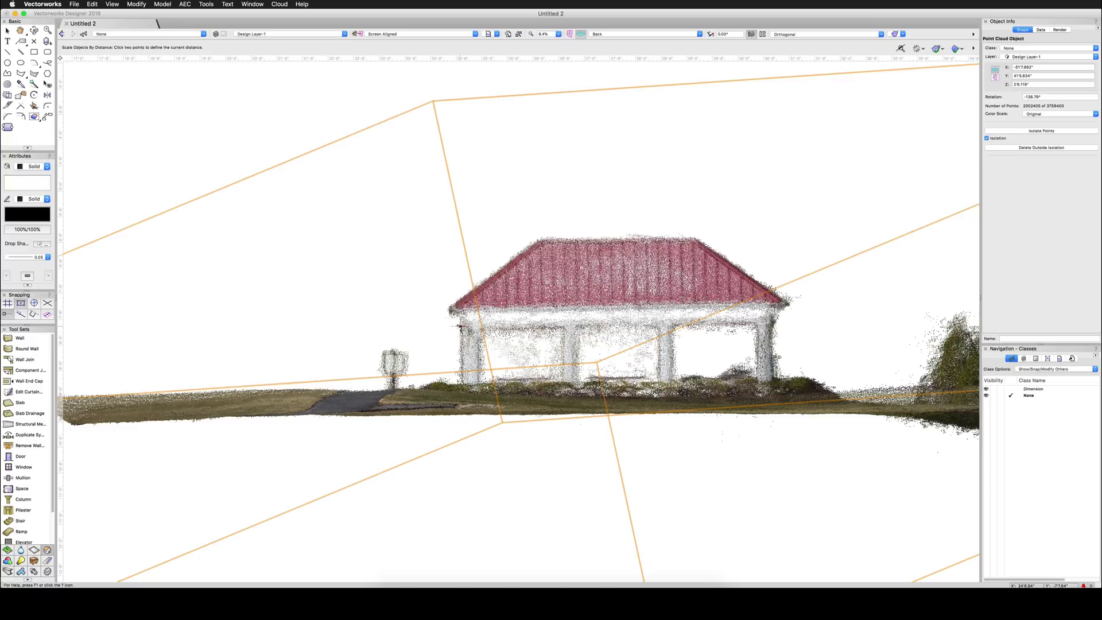
pyautogui.click(460, 324)
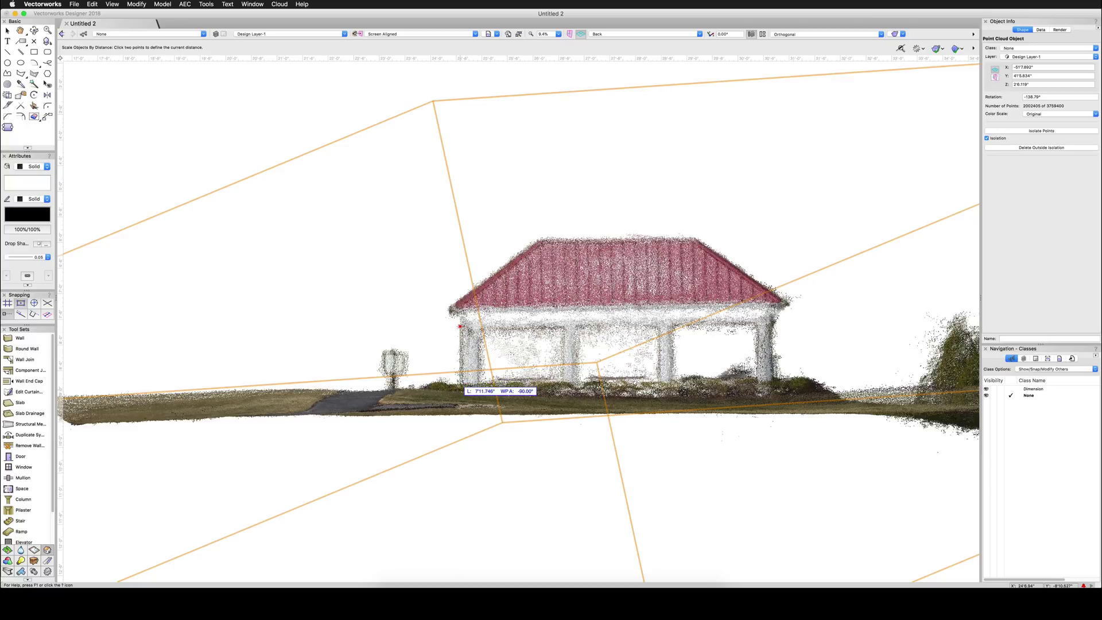
pyautogui.click(462, 381)
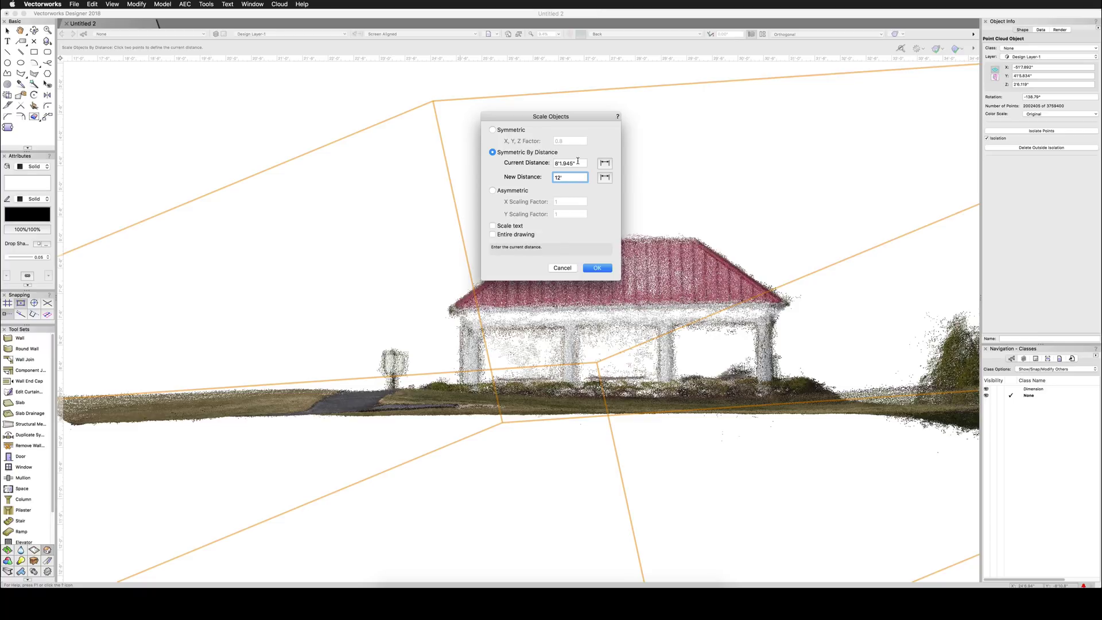
pyautogui.click(596, 268)
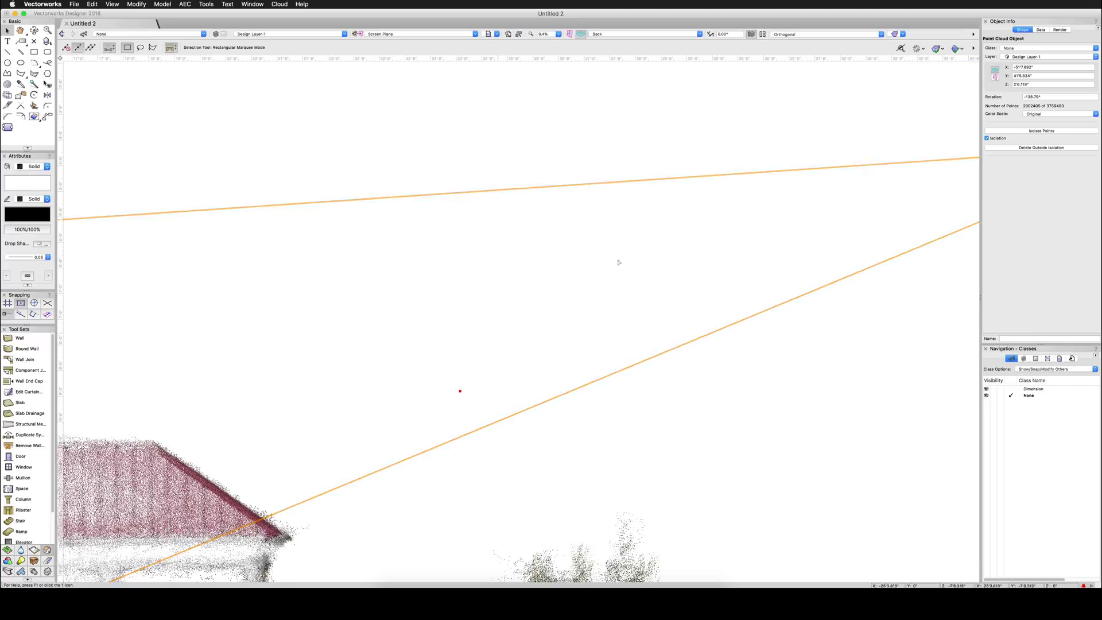
# Zoom out to review the scaled cloud and return to the Front elevation.
pyautogui.scroll(-3, 705, 241)
pyautogui.scroll(-1, 738, 245)
pyautogui.scroll(-1, 773, 253)
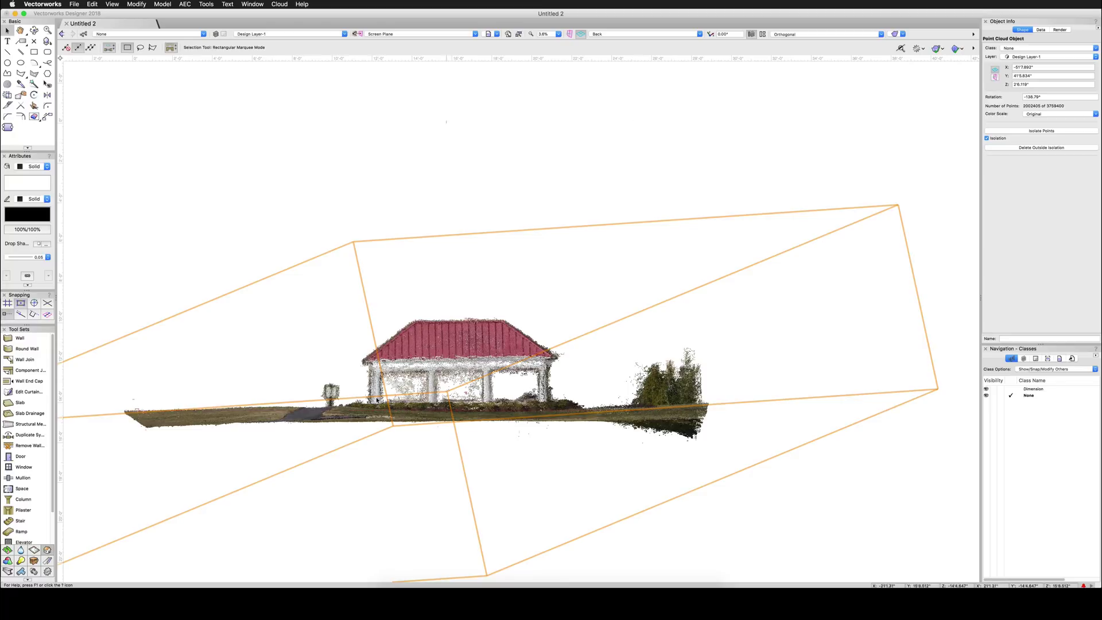
pyautogui.scroll(3, 357, 397)
pyautogui.press('KP_2')
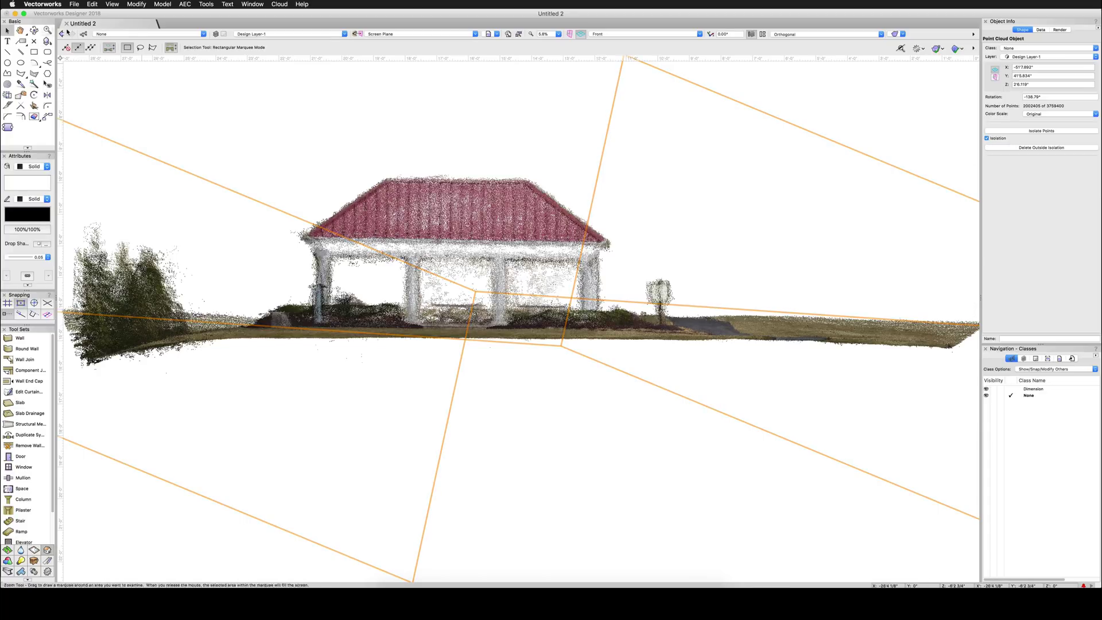
# Rescale the cloud by distance, picking a span that measures 2'.37" and setting it to 12'0".
pyautogui.click(139, 4)
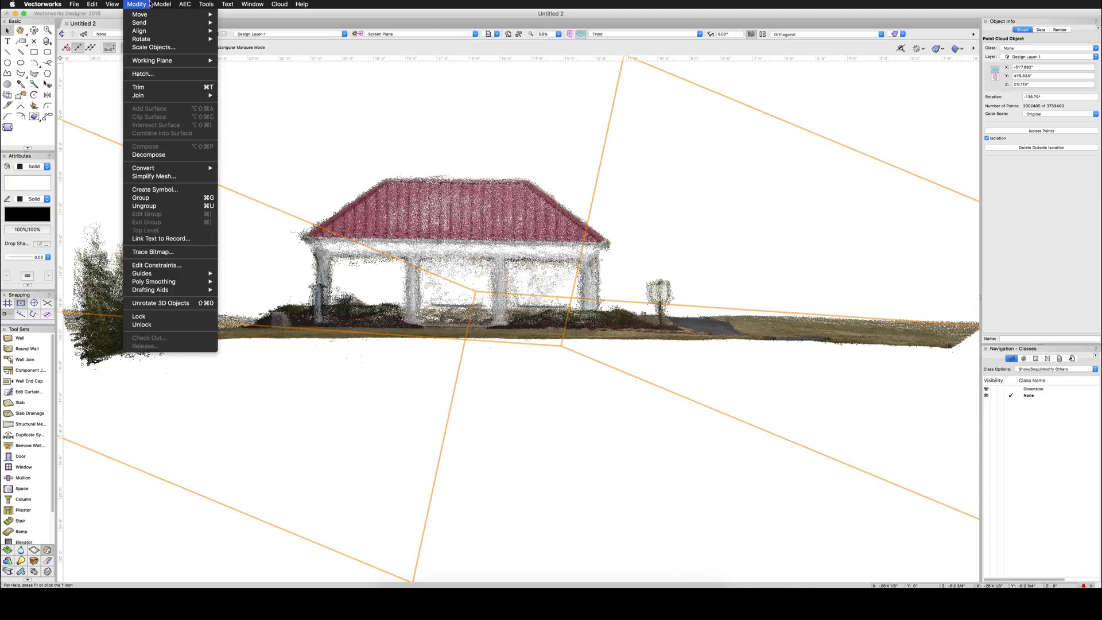
pyautogui.click(154, 48)
pyautogui.click(603, 164)
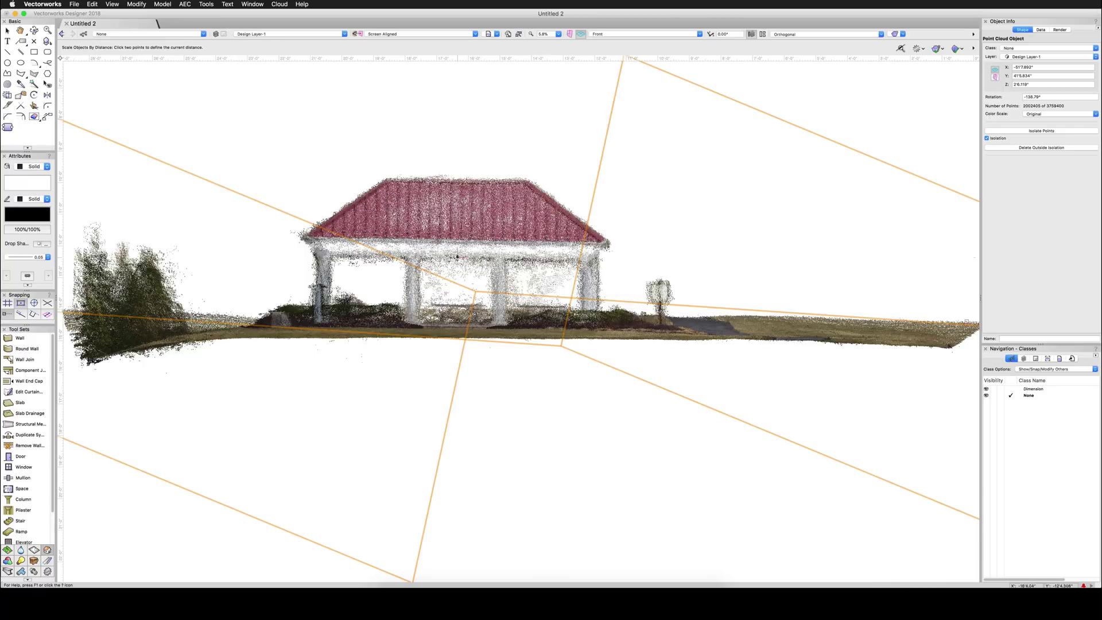
pyautogui.click(420, 256)
pyautogui.click(421, 321)
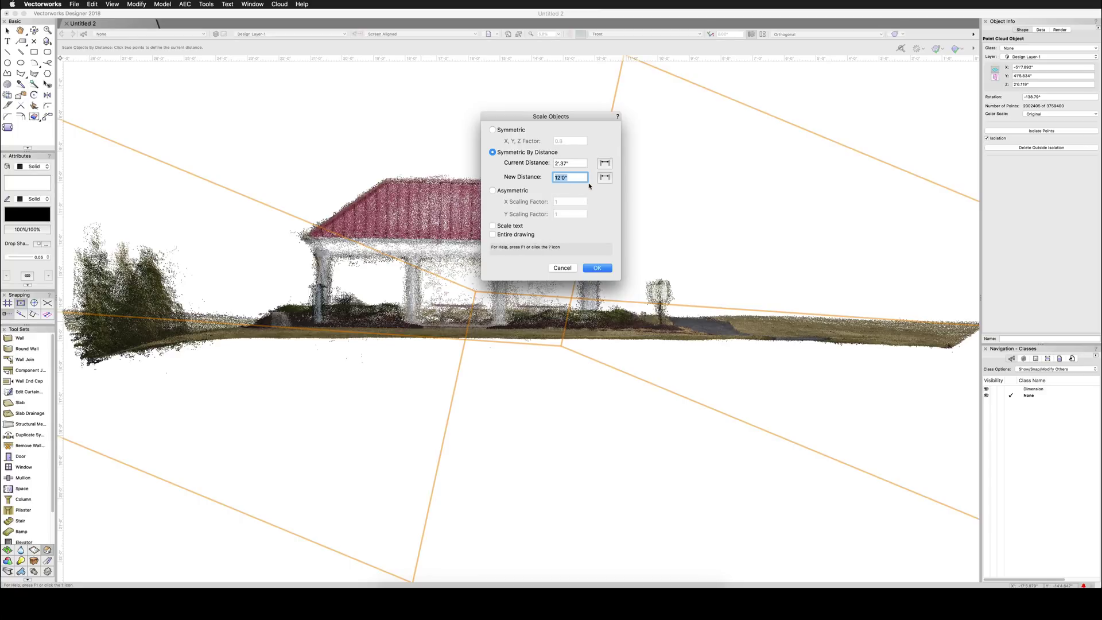
pyautogui.click(562, 177)
pyautogui.click(597, 268)
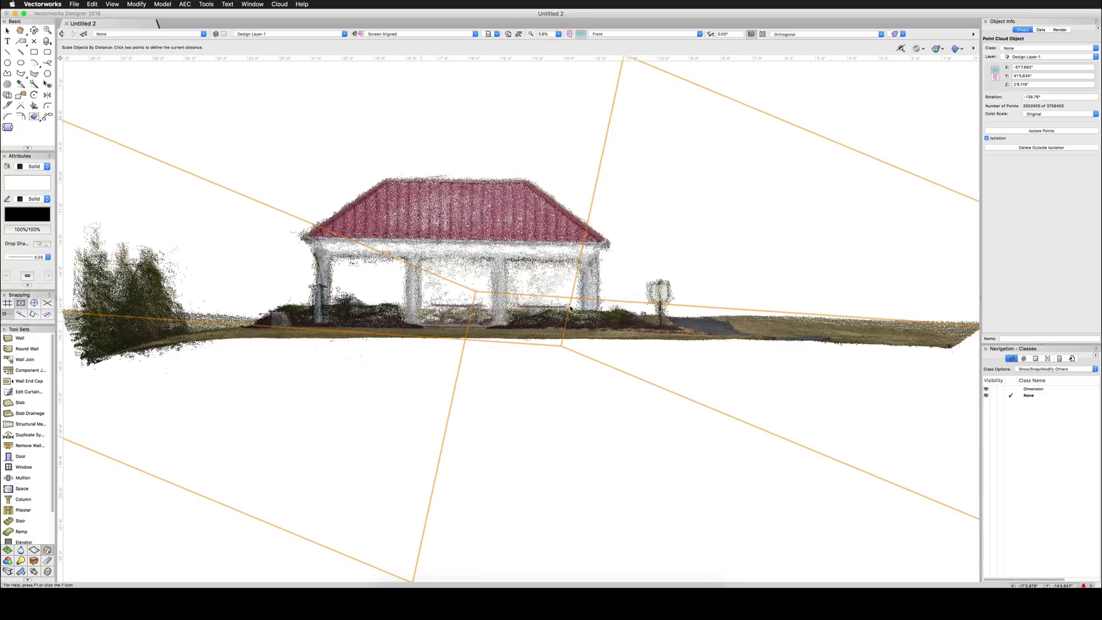
pyautogui.scroll(-10, 515, 359)
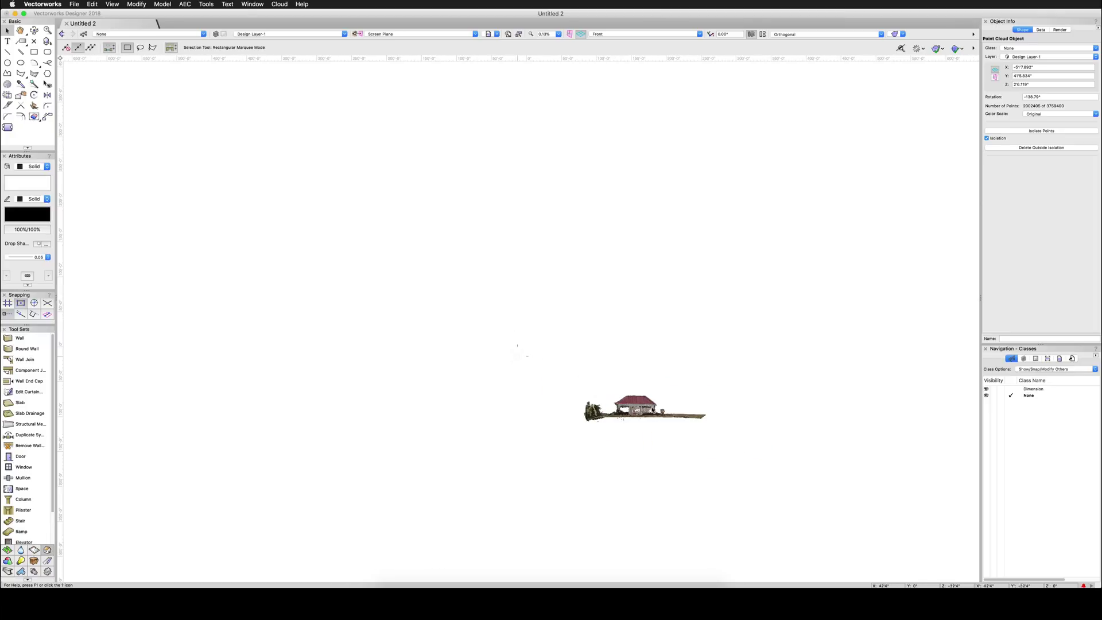
pyautogui.scroll(2, 683, 432)
pyautogui.scroll(5, 683, 432)
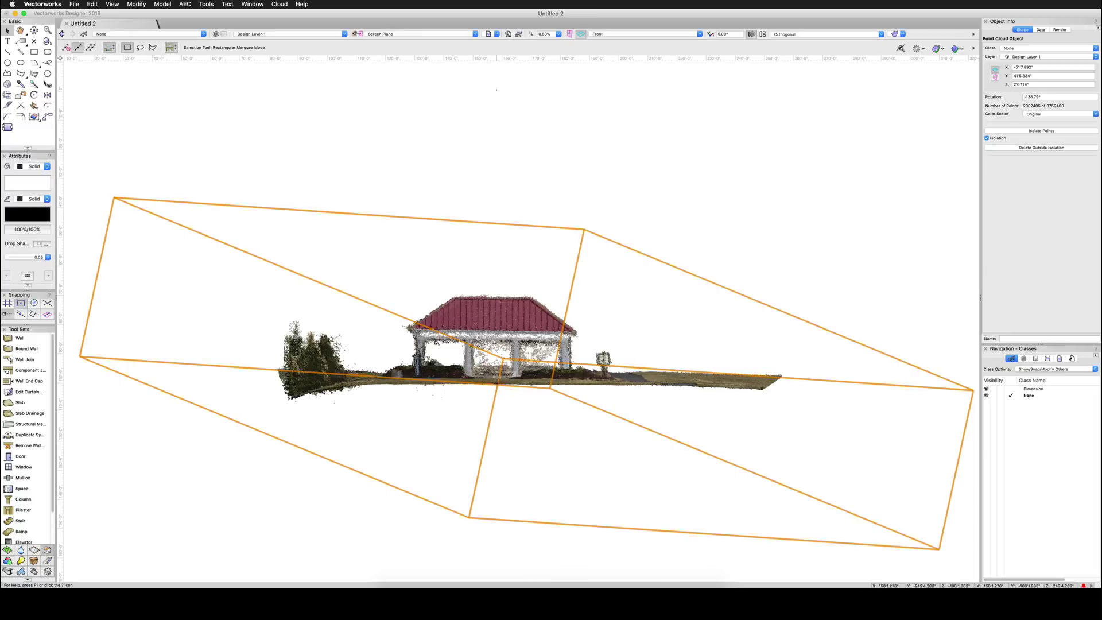
# Drag the isolation box up around the rescaled cloud, recentre the view, and show the site from Top.
pyautogui.moveTo(497, 376); pyautogui.dragTo(498, 93)
pyautogui.press('h')
pyautogui.moveTo(500, 187); pyautogui.dragTo(492, 299)
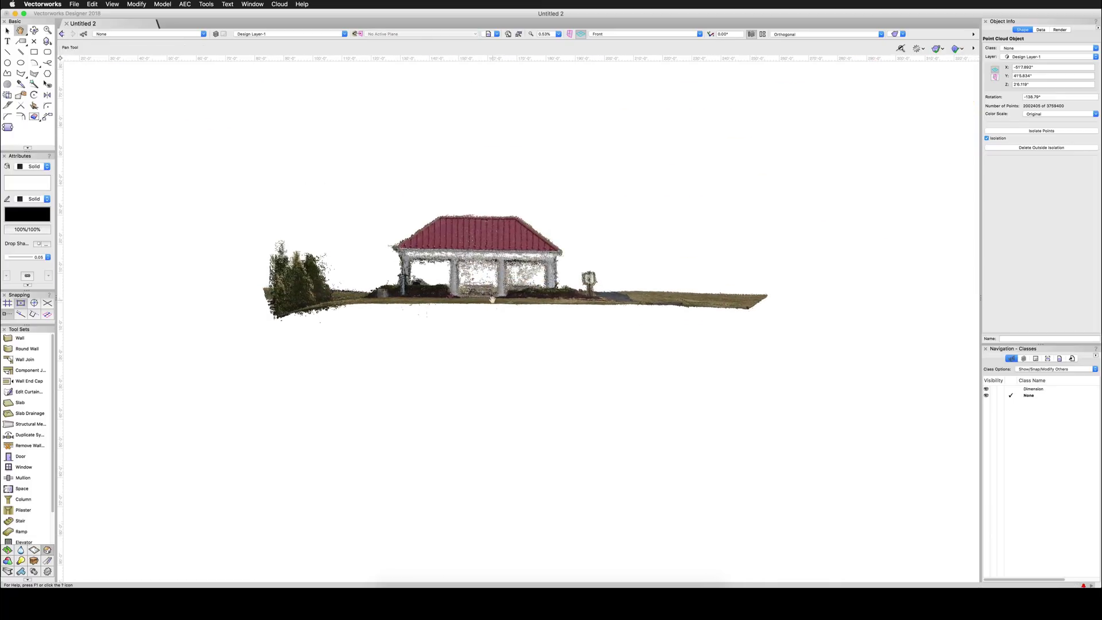
pyautogui.scroll(5, 477, 296)
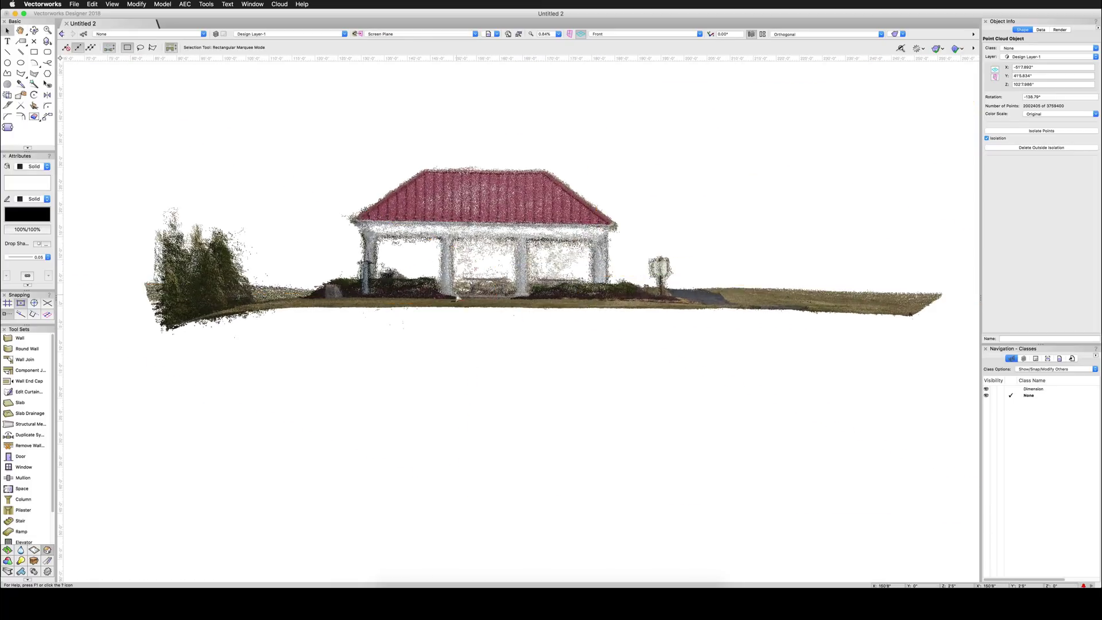
pyautogui.press('x')
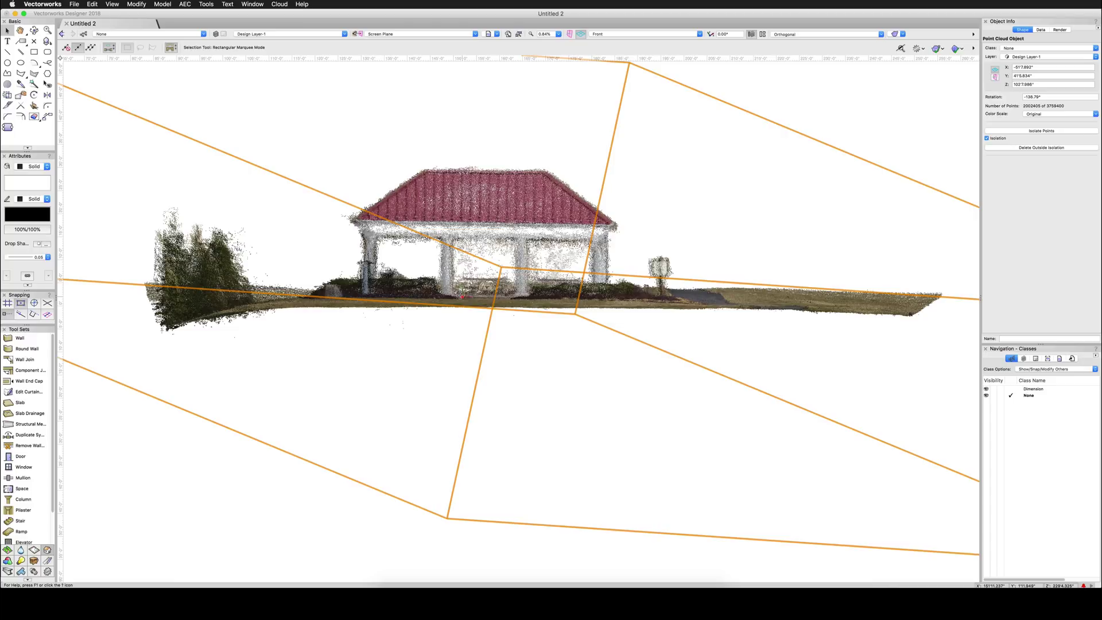
pyautogui.moveTo(478, 295); pyautogui.dragTo(477, 313)
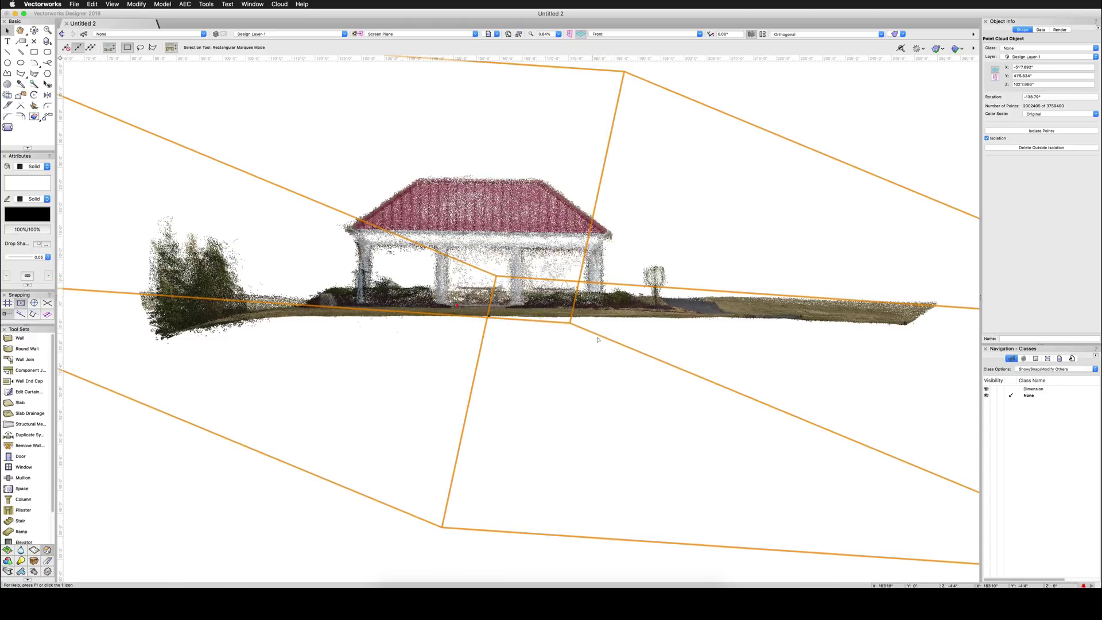
pyautogui.press('KP_5')
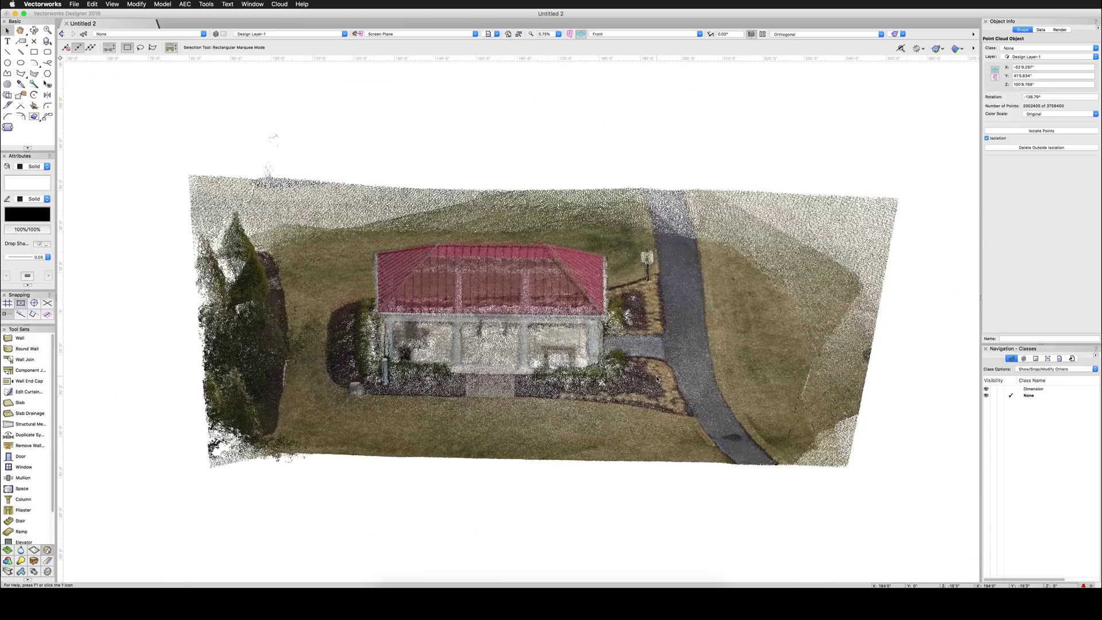
pyautogui.scroll(-3, 612, 348)
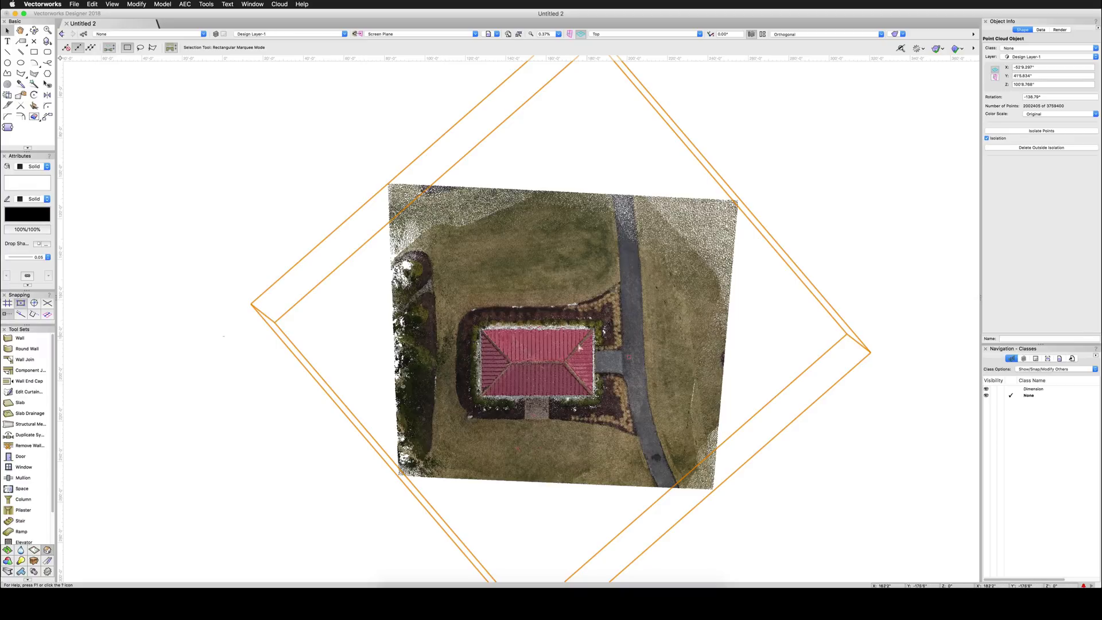
# In Left Isometric, draw a rectangle of walls with the Wall tool on the lawn beside the gazebo.
pyautogui.press('KP_1')
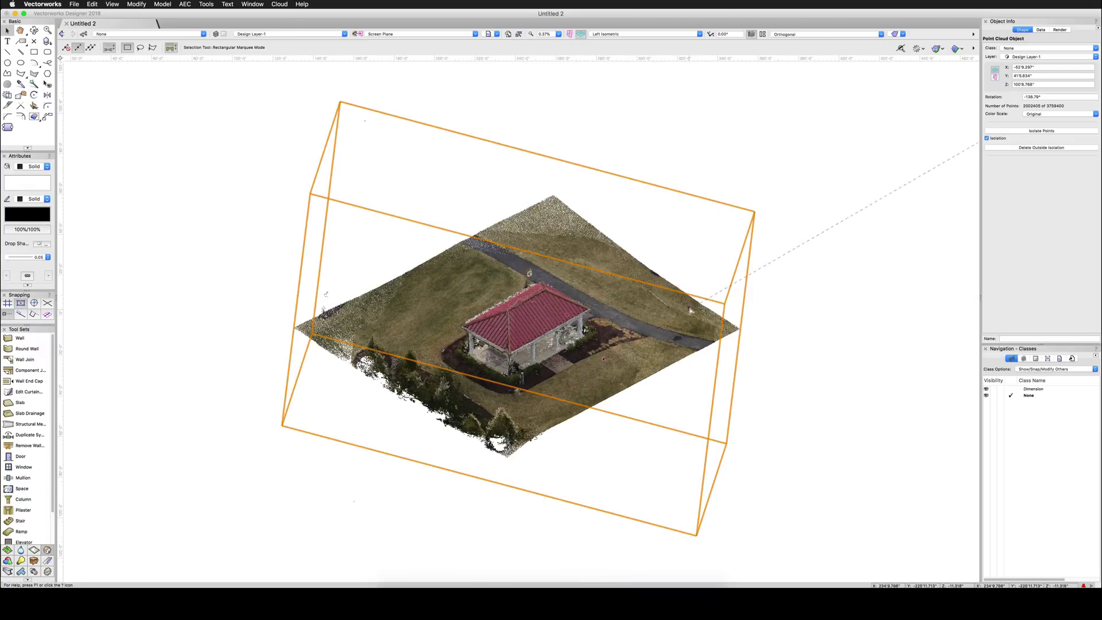
pyautogui.scroll(4, 604, 354)
pyautogui.scroll(-5, 599, 400)
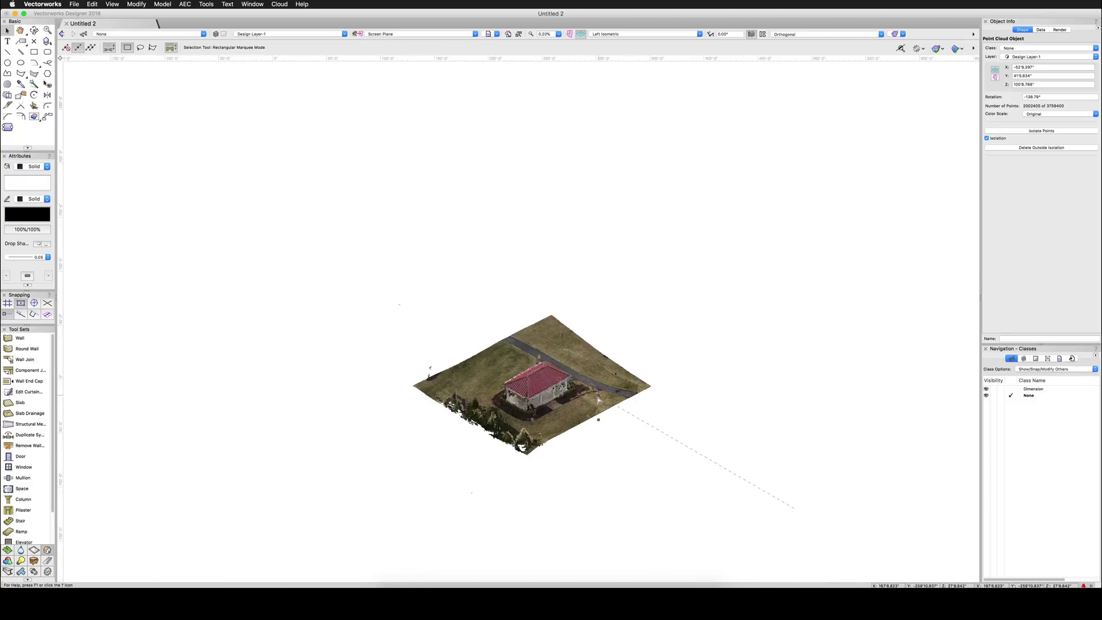
pyautogui.scroll(3, 508, 382)
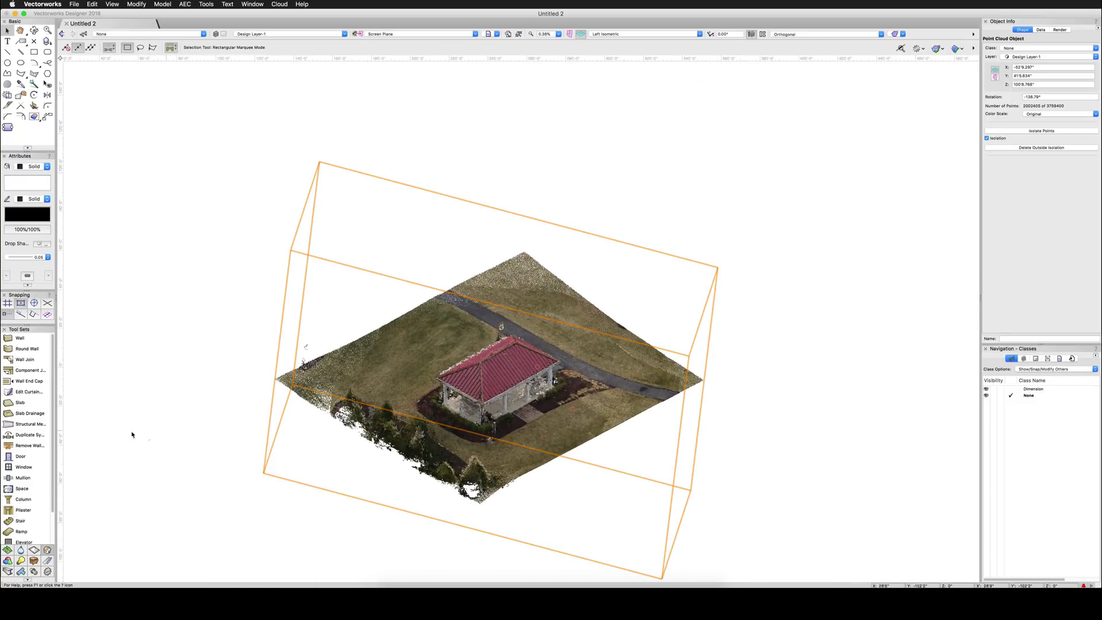
pyautogui.click(20, 337)
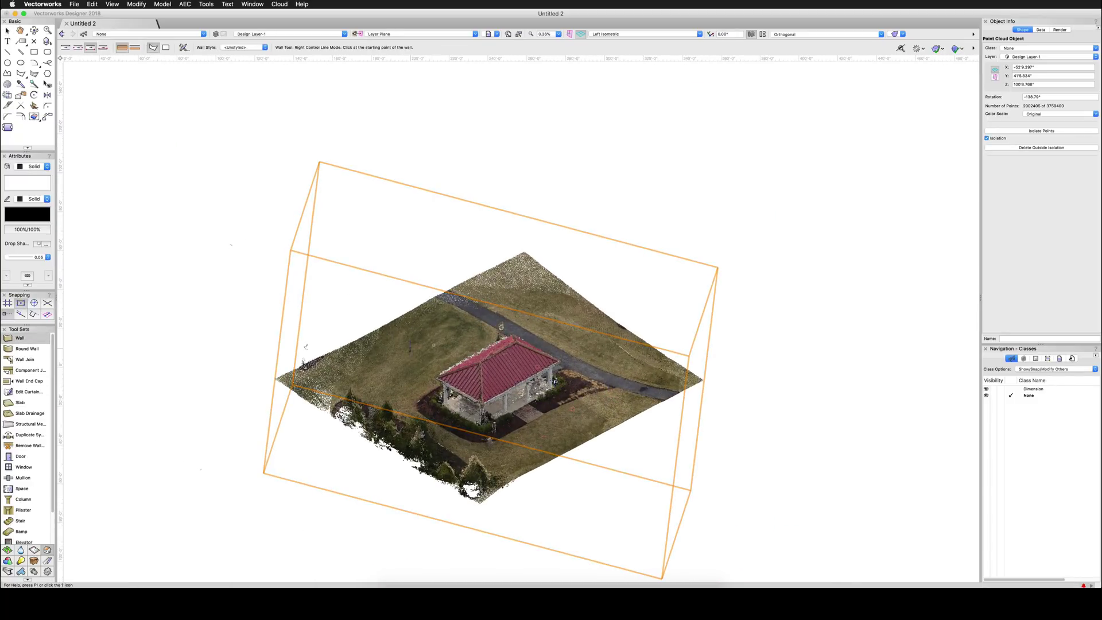
pyautogui.click(449, 325)
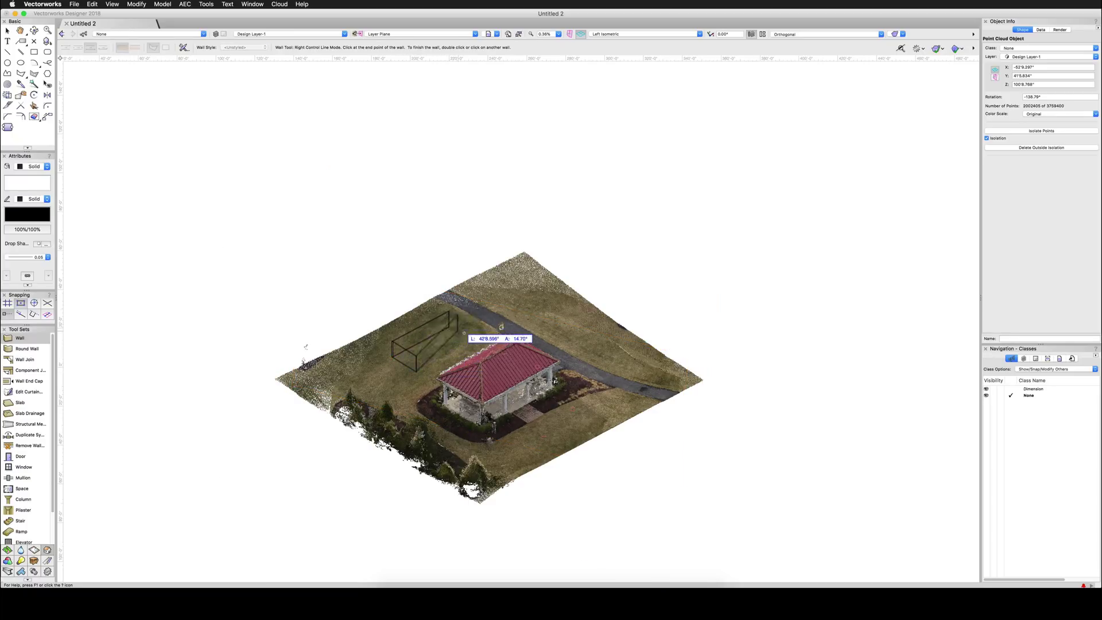
pyautogui.click(450, 326)
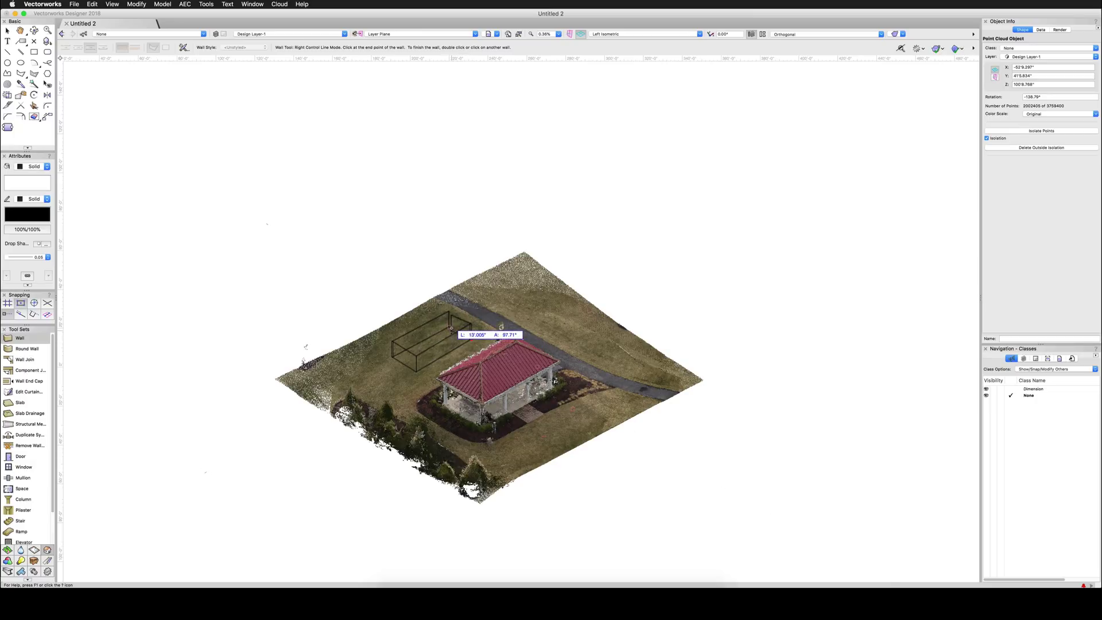
pyautogui.doubleClick(451, 323)
pyautogui.click(449, 312)
pyautogui.press('Escape')
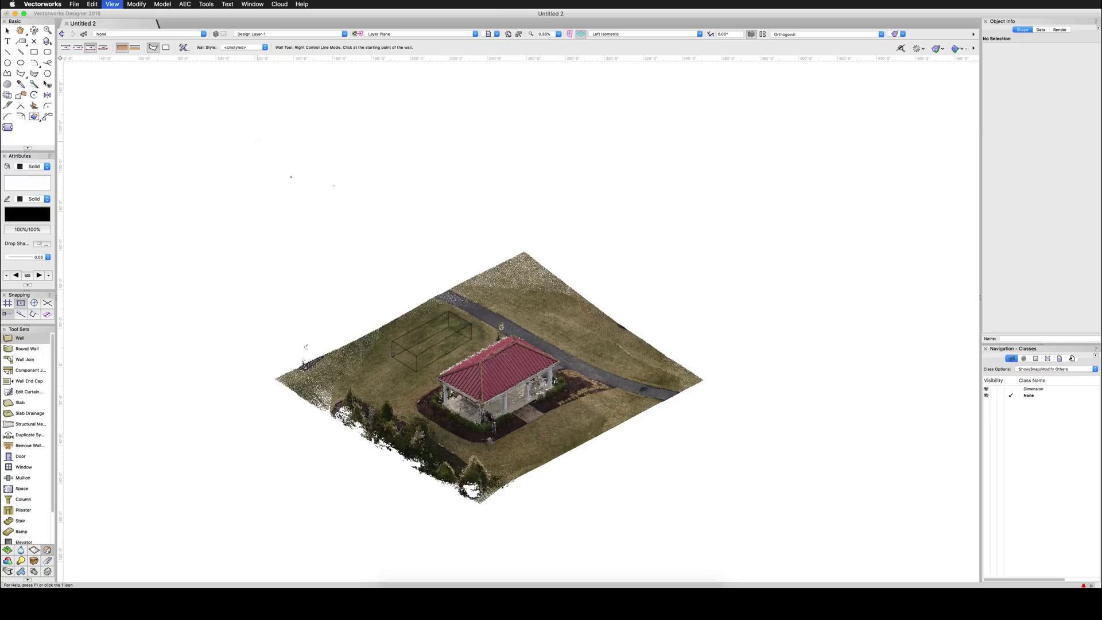
# Fly around the walled block and gazebo in 3D to reach a custom side viewpoint.
pyautogui.click(34, 30)
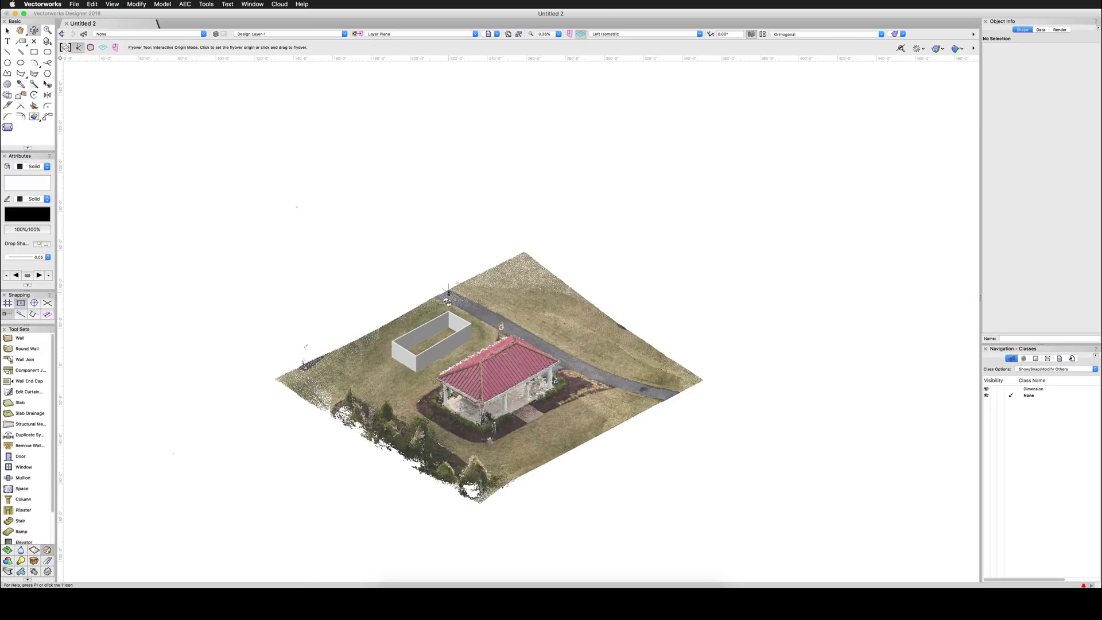
pyautogui.moveTo(523, 374); pyautogui.dragTo(495, 381)
pyautogui.moveTo(583, 389)
pyautogui.mouseDown()
pyautogui.moveTo(541, 376)
pyautogui.moveTo(530, 387)
pyautogui.mouseUp()
pyautogui.moveTo(670, 417); pyautogui.dragTo(670, 416)
pyautogui.scroll(4, 669, 417)
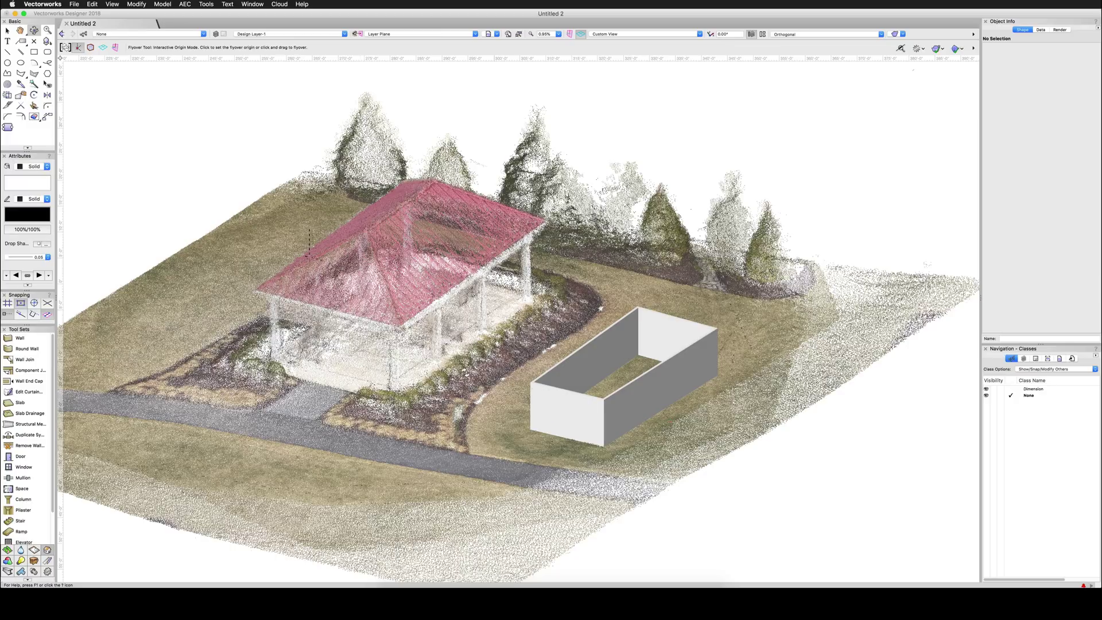
pyautogui.moveTo(432, 384); pyautogui.dragTo(456, 380)
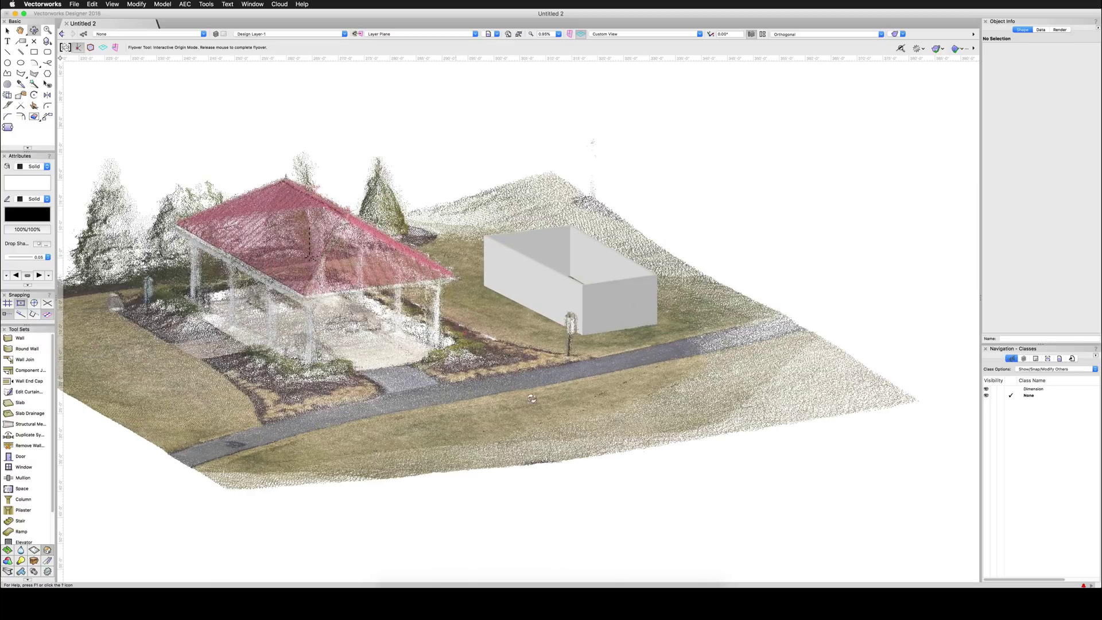
pyautogui.moveTo(552, 400); pyautogui.dragTo(552, 400)
pyautogui.moveTo(436, 353); pyautogui.dragTo(396, 305)
pyautogui.moveTo(58, 117); pyautogui.dragTo(58, 118)
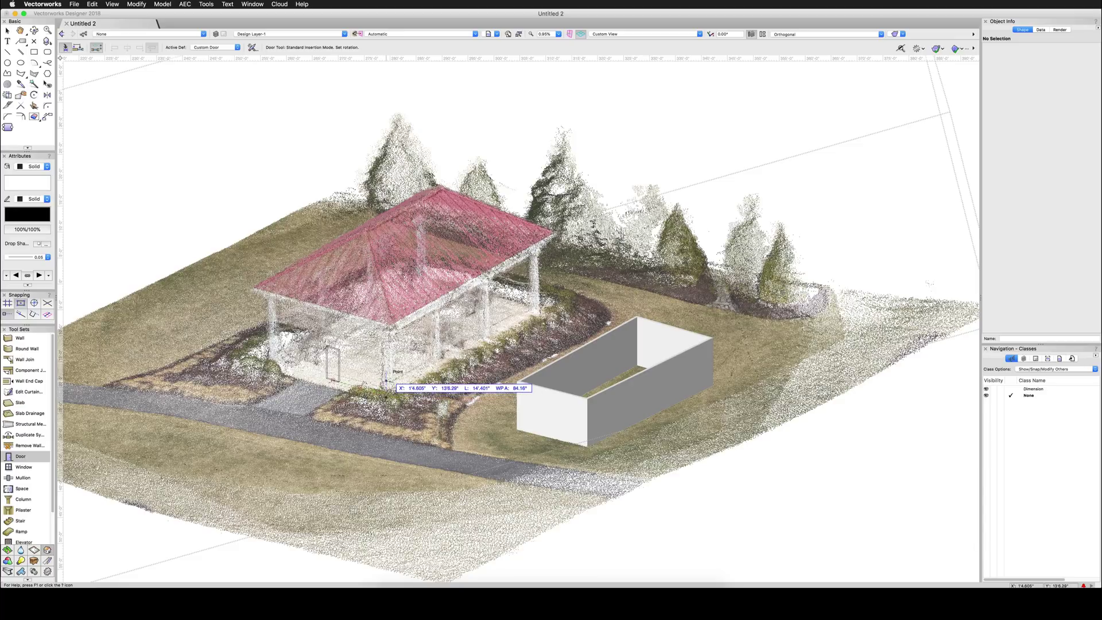
# Place the 3'0" by 6'8" door at the gazebo front, rotated 84.16°, and deselect it.
pyautogui.click(389, 381)
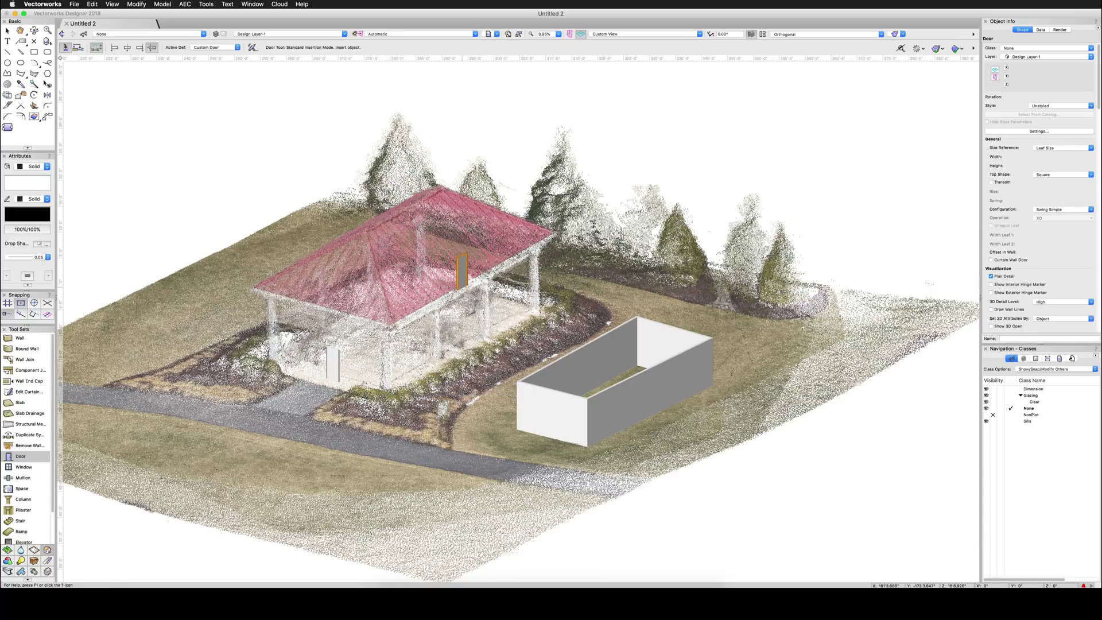
pyautogui.moveTo(454, 333); pyautogui.dragTo(386, 313, button='middle')
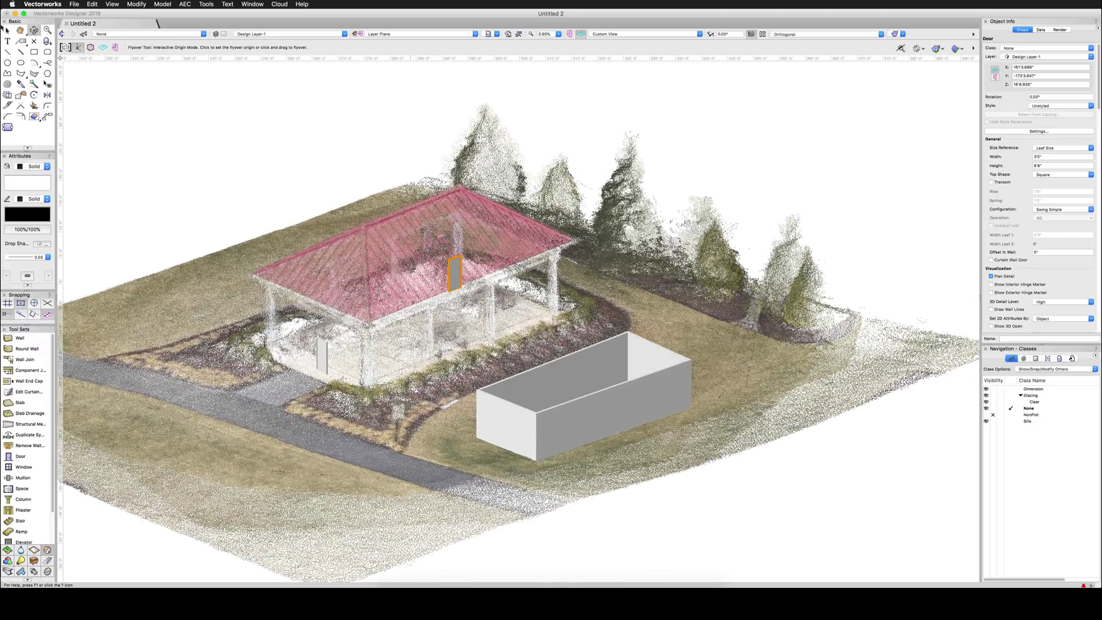
pyautogui.press('x')
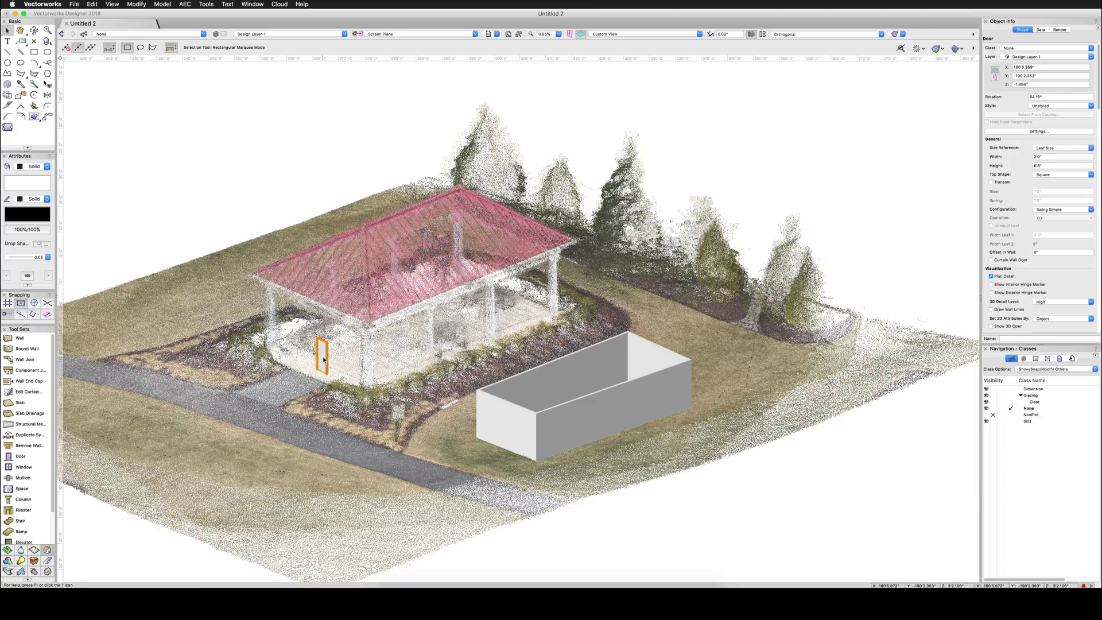
pyautogui.click(267, 162)
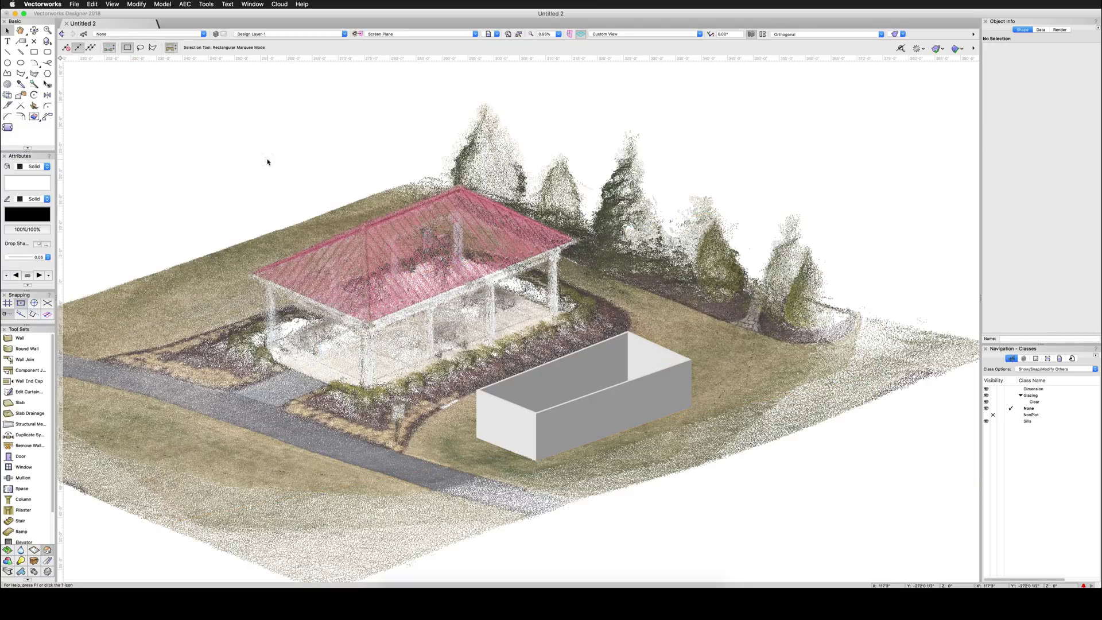